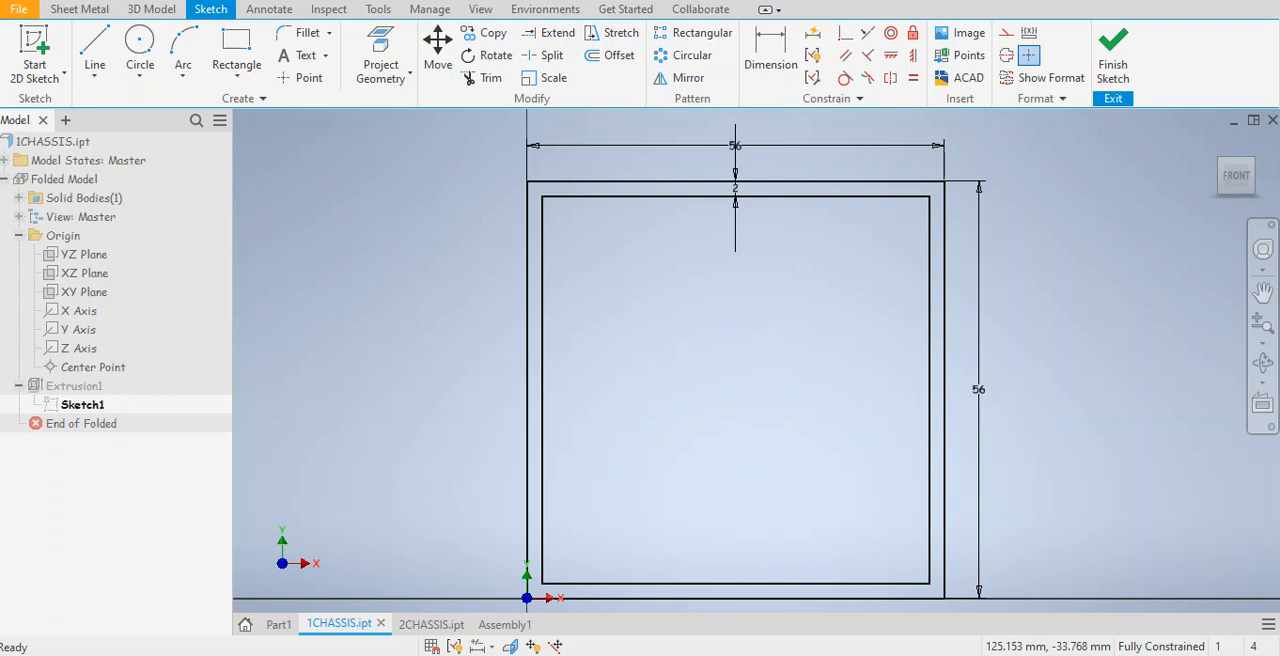
Look through the metric part and assembly templates for a new file, then leave without creating one.
{"action": "left_click", "coordinate": [20, 12]}
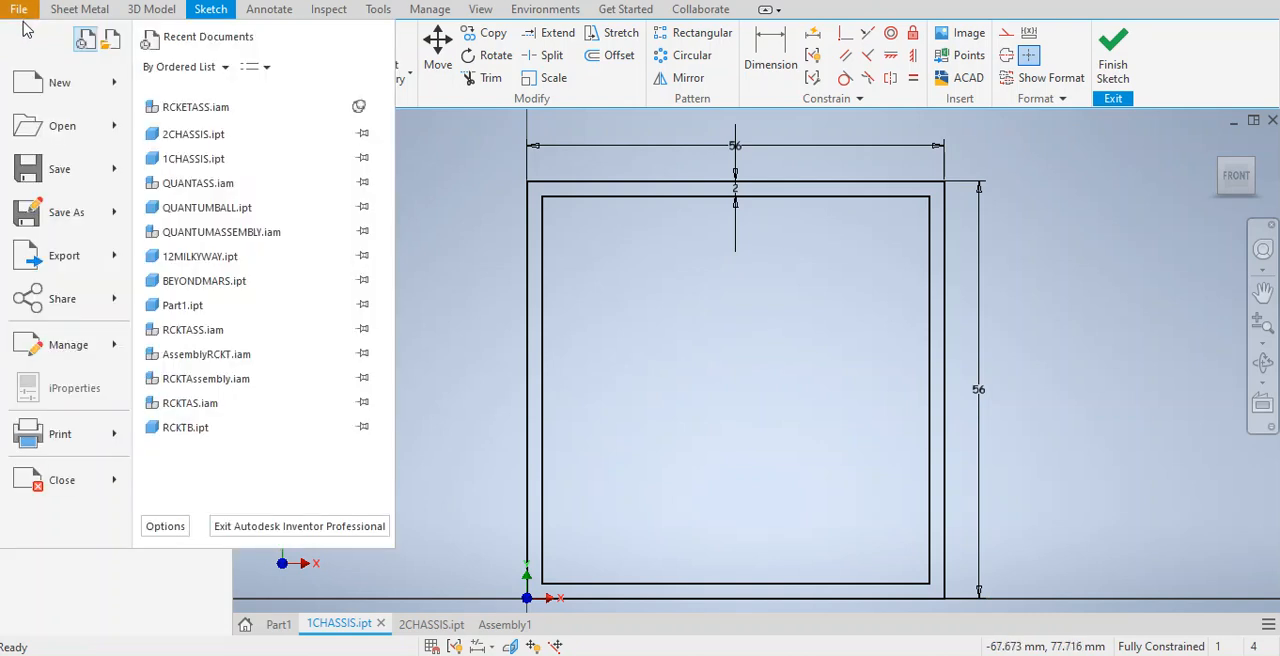
{"action": "left_click", "coordinate": [47, 86]}
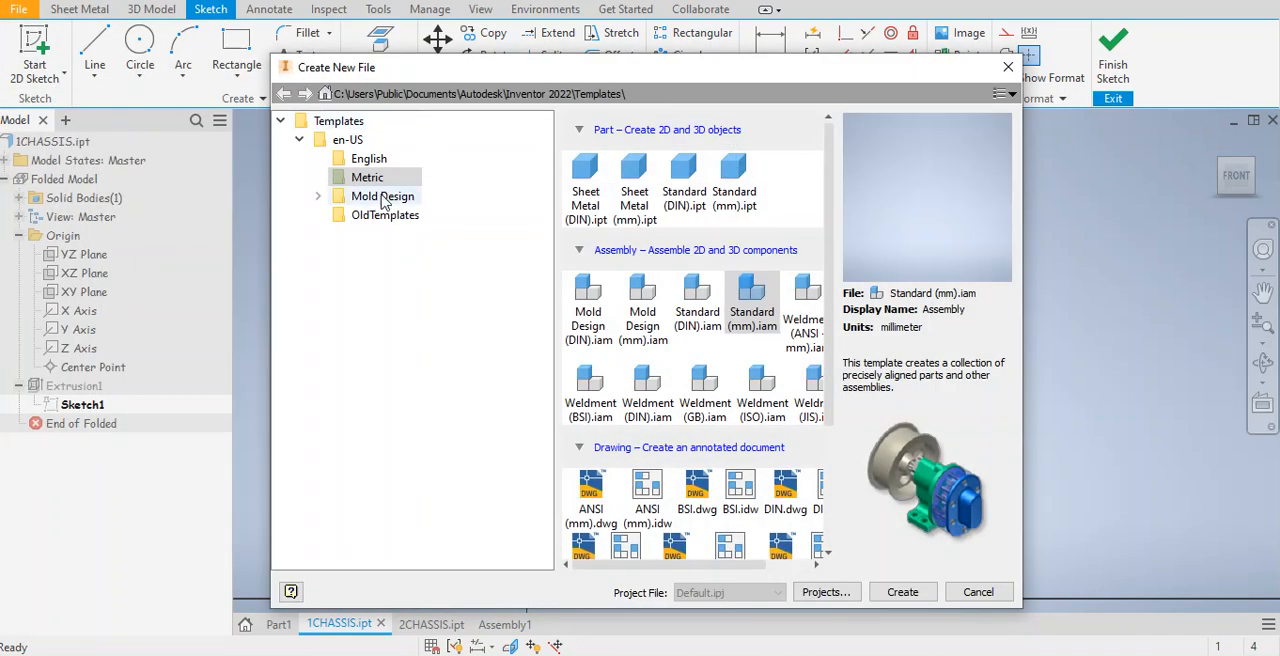
{"action": "left_click", "coordinate": [300, 141]}
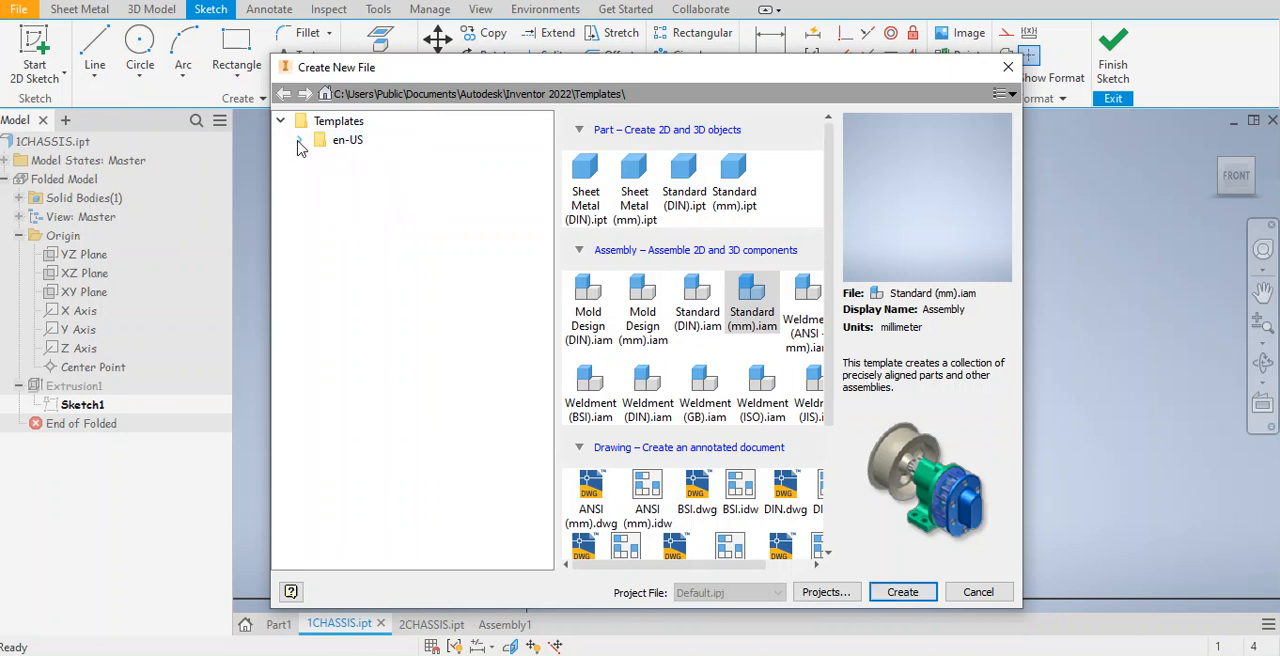
{"action": "left_click", "coordinate": [301, 142]}
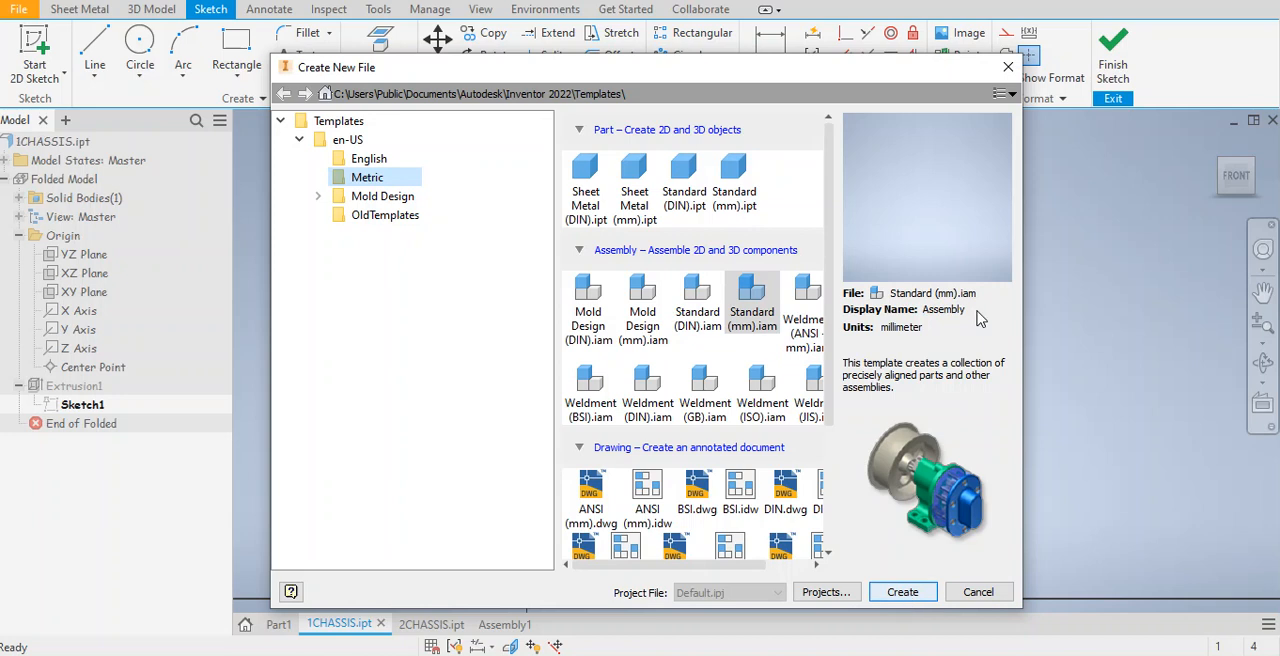
{"action": "left_click", "coordinate": [1007, 70]}
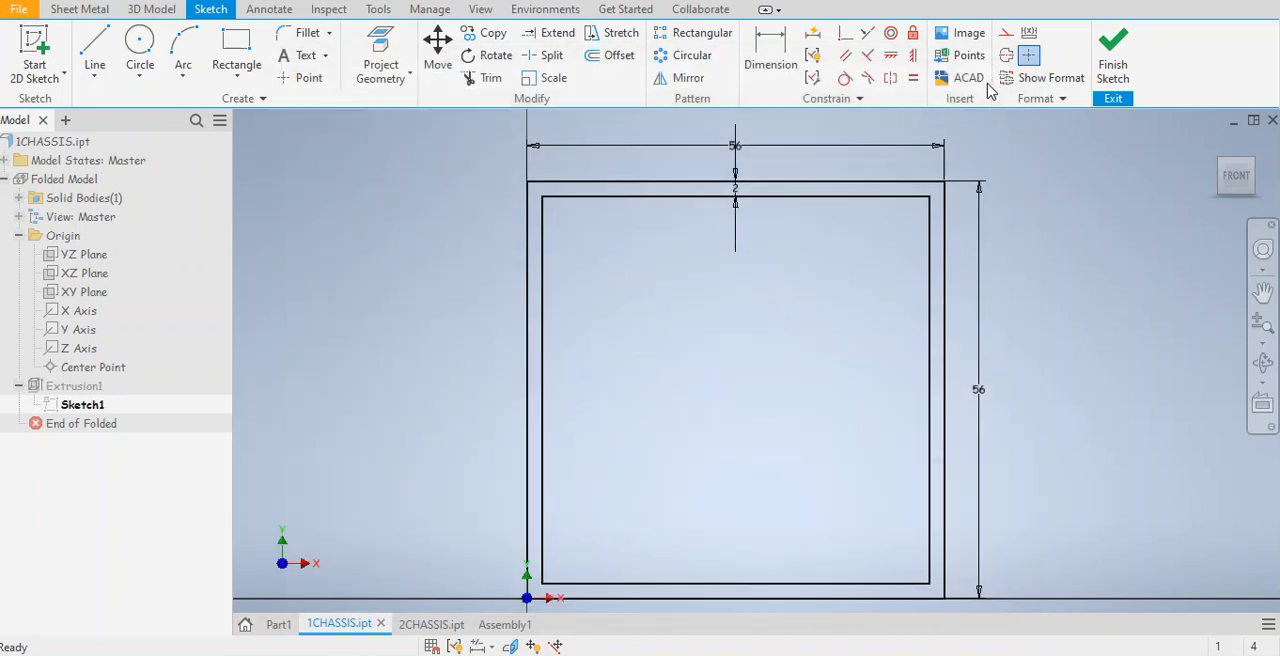
Examine the square frame's dimensions in Sketch1 of 1CHASSIS, viewing it at an angle, and exit the sketch.
{"action": "scroll", "coordinate": [708, 346], "scroll_direction": "up", "scroll_amount": 3}
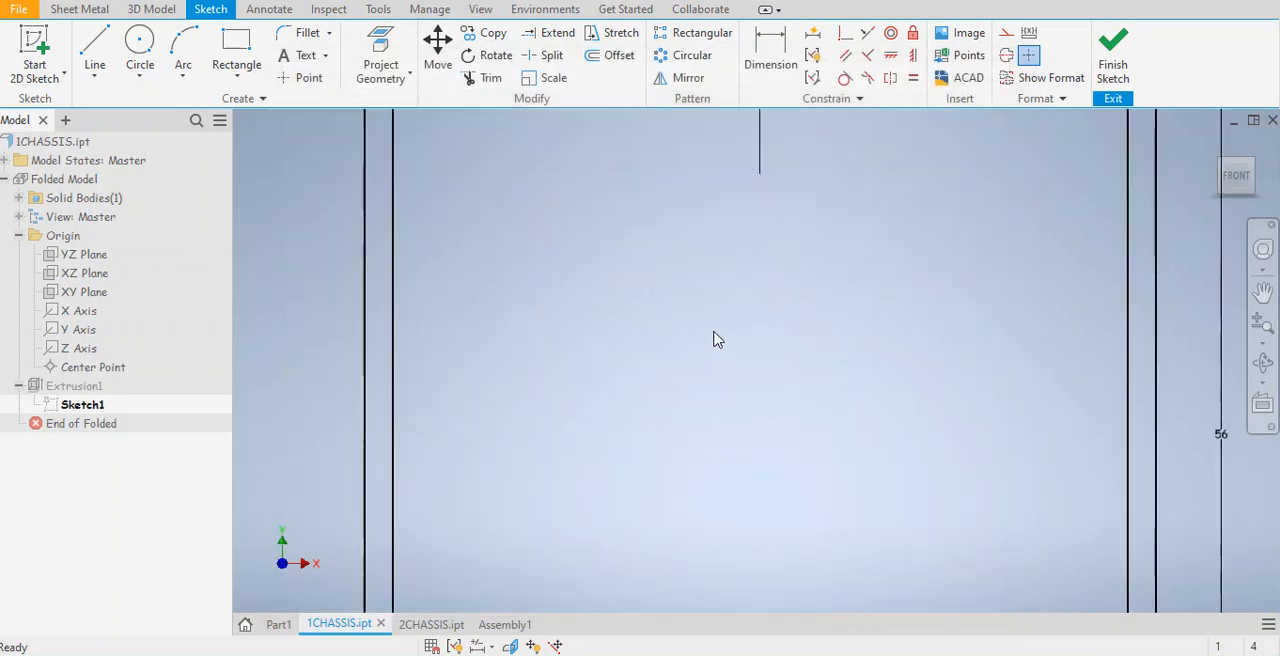
{"action": "scroll", "coordinate": [714, 340], "scroll_direction": "down", "scroll_amount": 5}
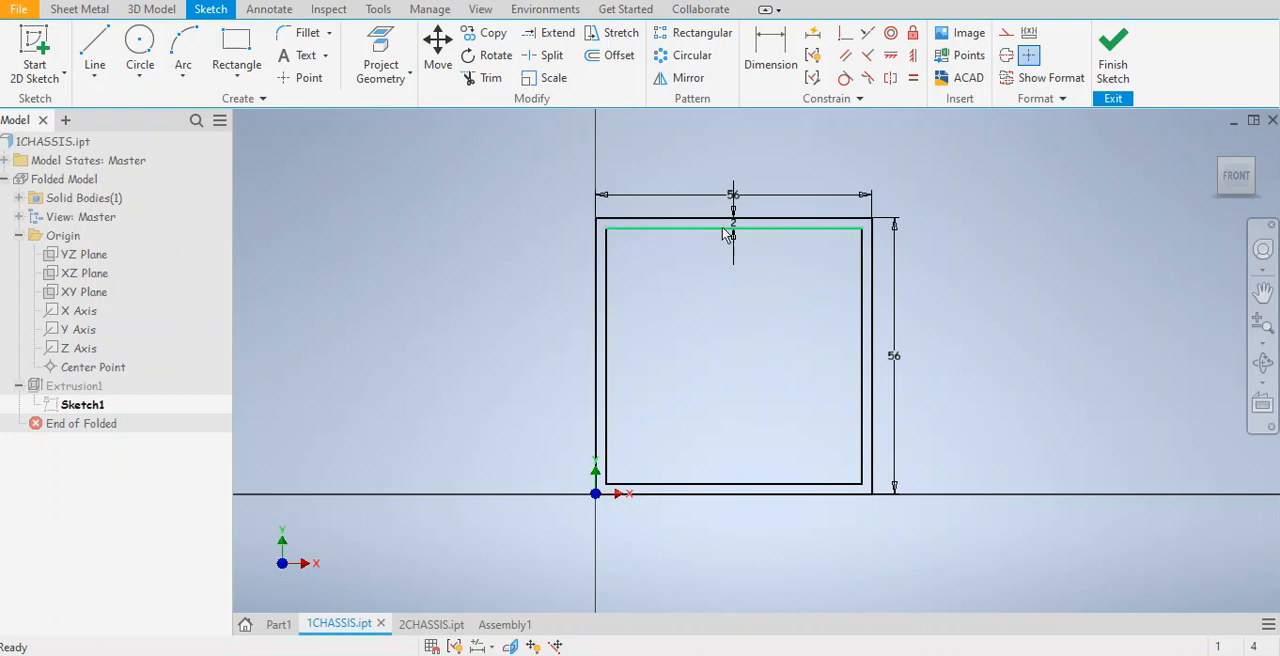
{"action": "scroll", "coordinate": [738, 235], "scroll_direction": "up", "scroll_amount": 3}
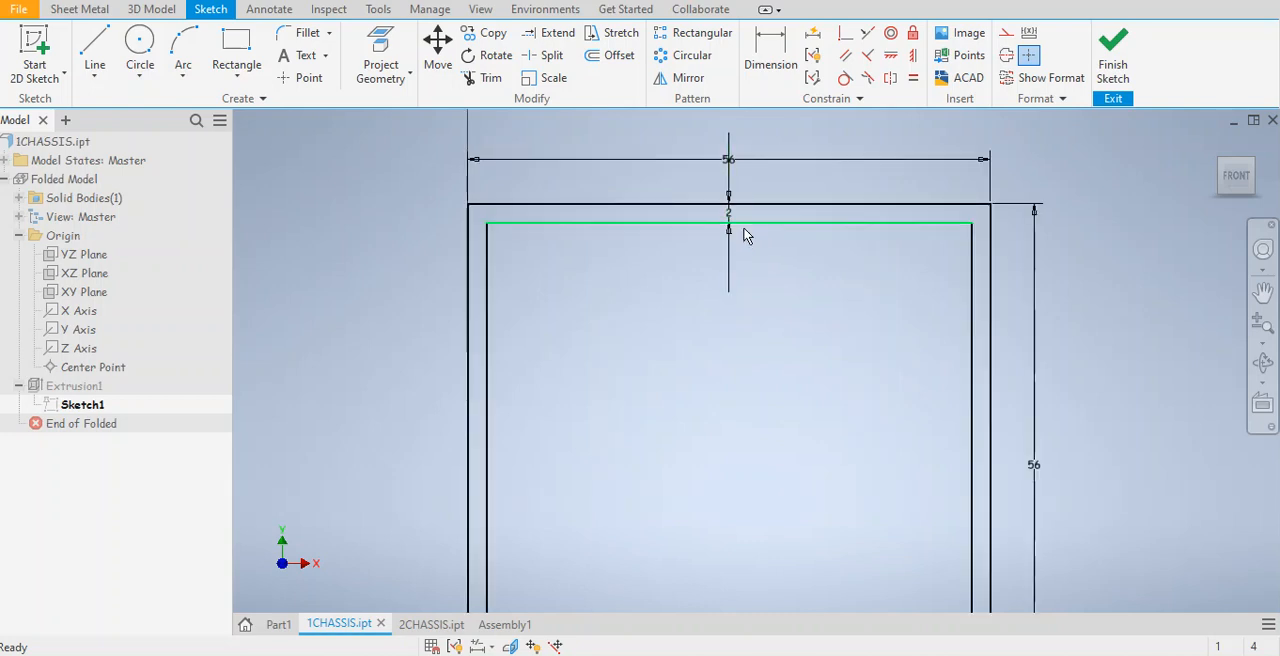
{"action": "scroll", "coordinate": [737, 238], "scroll_direction": "down", "scroll_amount": 3}
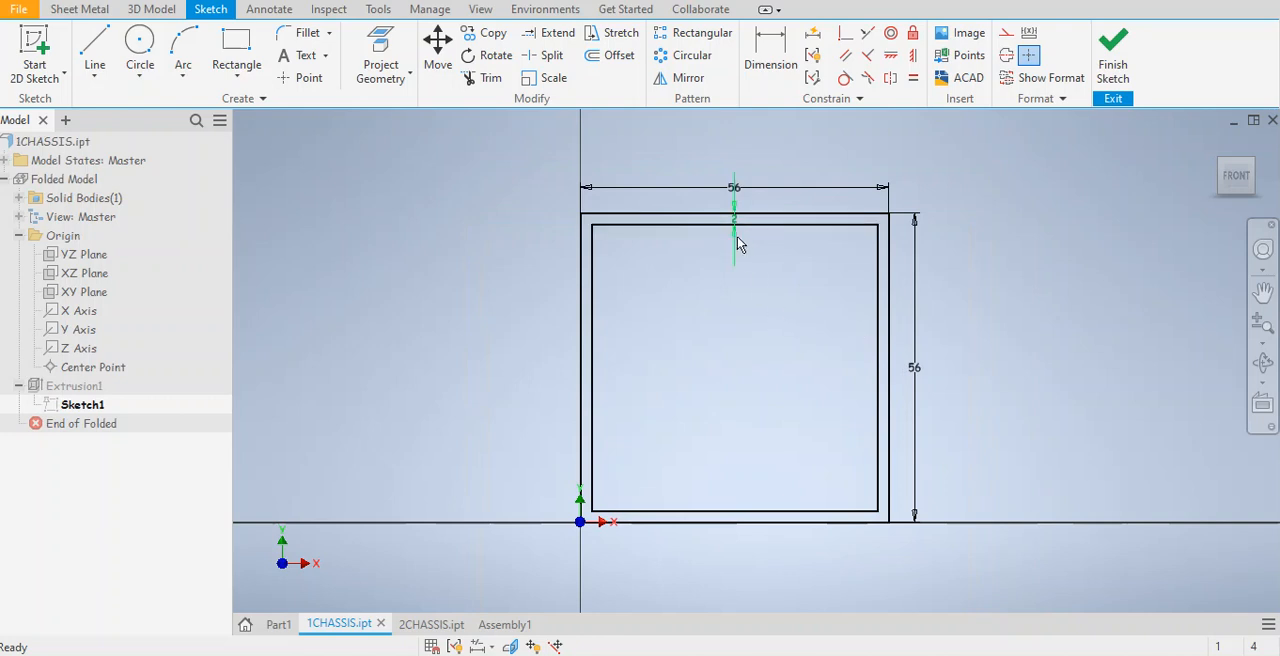
{"action": "left_click_drag", "start_coordinate": [1232, 184], "coordinate": [1190, 214]}
{"action": "middle_click_drag", "start_coordinate": [955, 256], "coordinate": [1009, 213], "text": "shift"}
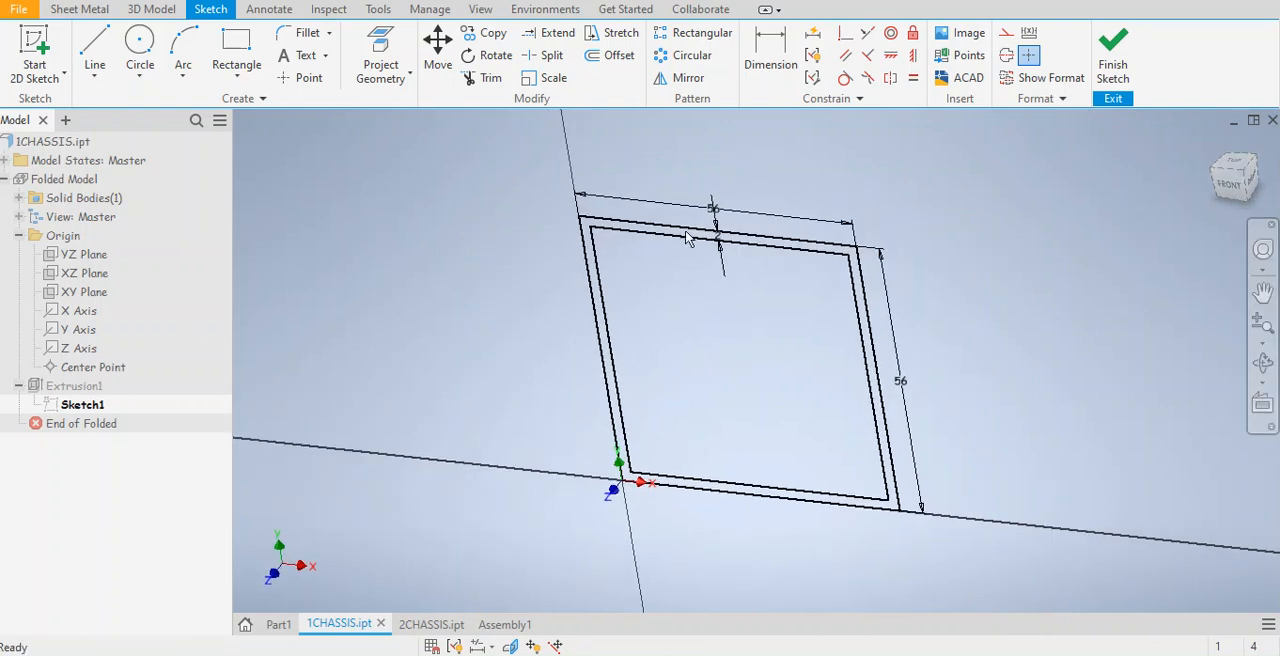
{"action": "left_click", "coordinate": [1116, 62]}
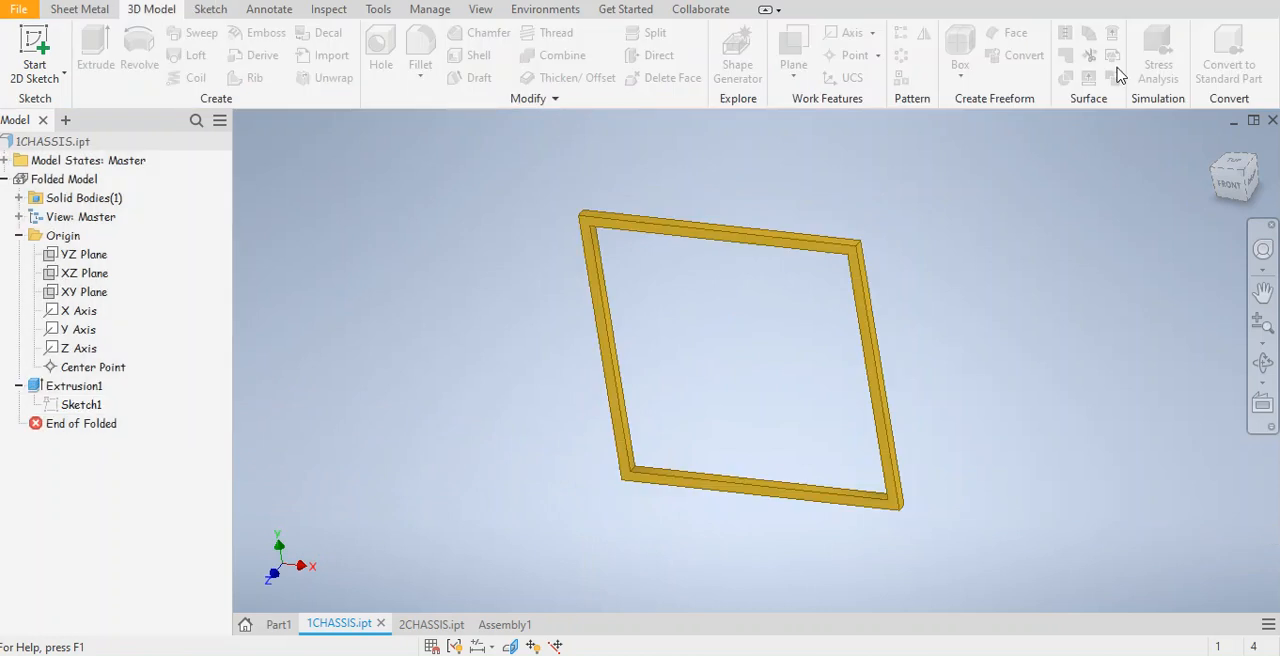
Edit the square frame's extrusion in 1CHASSIS to a symmetric direction, keeping the 2 mm distance.
{"action": "left_click", "coordinate": [43, 388]}
{"action": "double_click", "coordinate": [43, 388]}
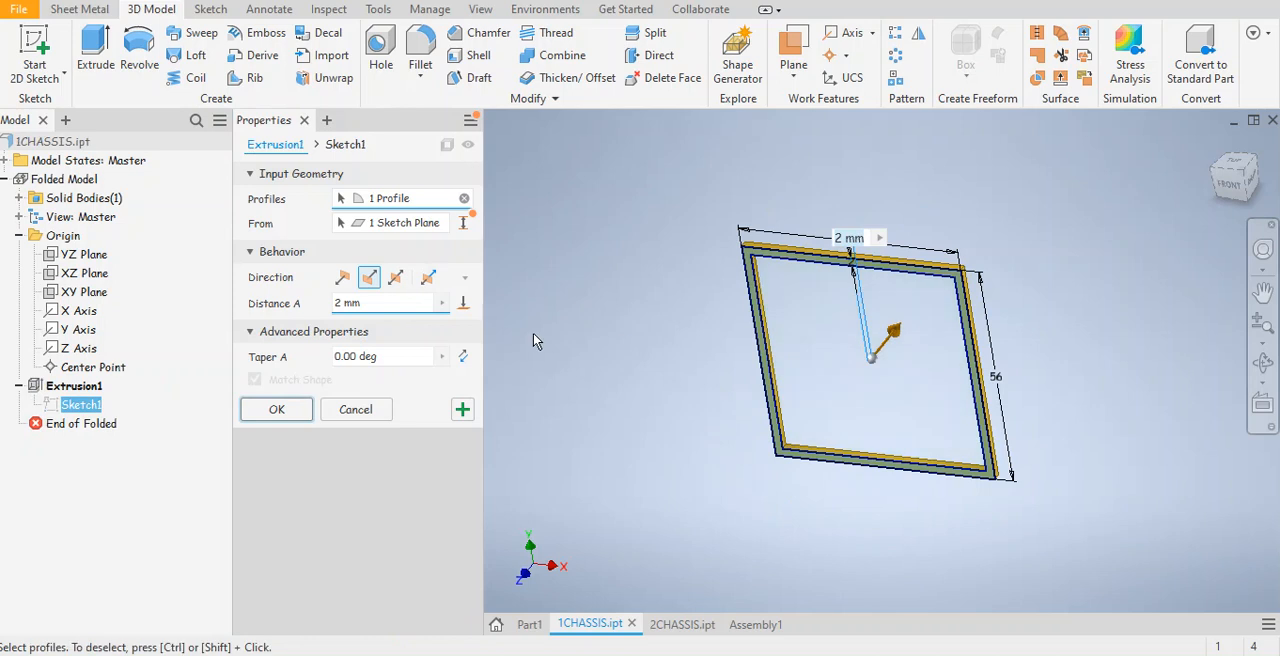
{"action": "left_click", "coordinate": [396, 285]}
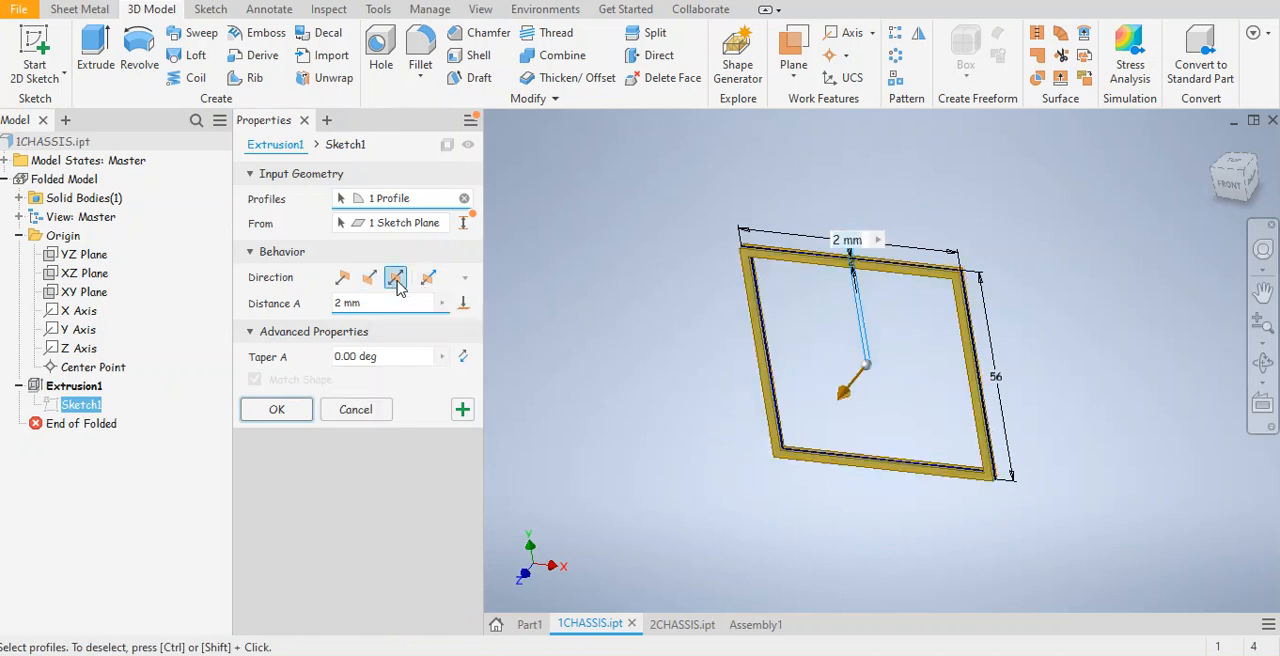
{"action": "scroll", "coordinate": [897, 282], "scroll_direction": "up", "scroll_amount": 3}
{"action": "middle_click_drag", "start_coordinate": [895, 283], "coordinate": [904, 209]}
{"action": "left_click", "coordinate": [279, 410]}
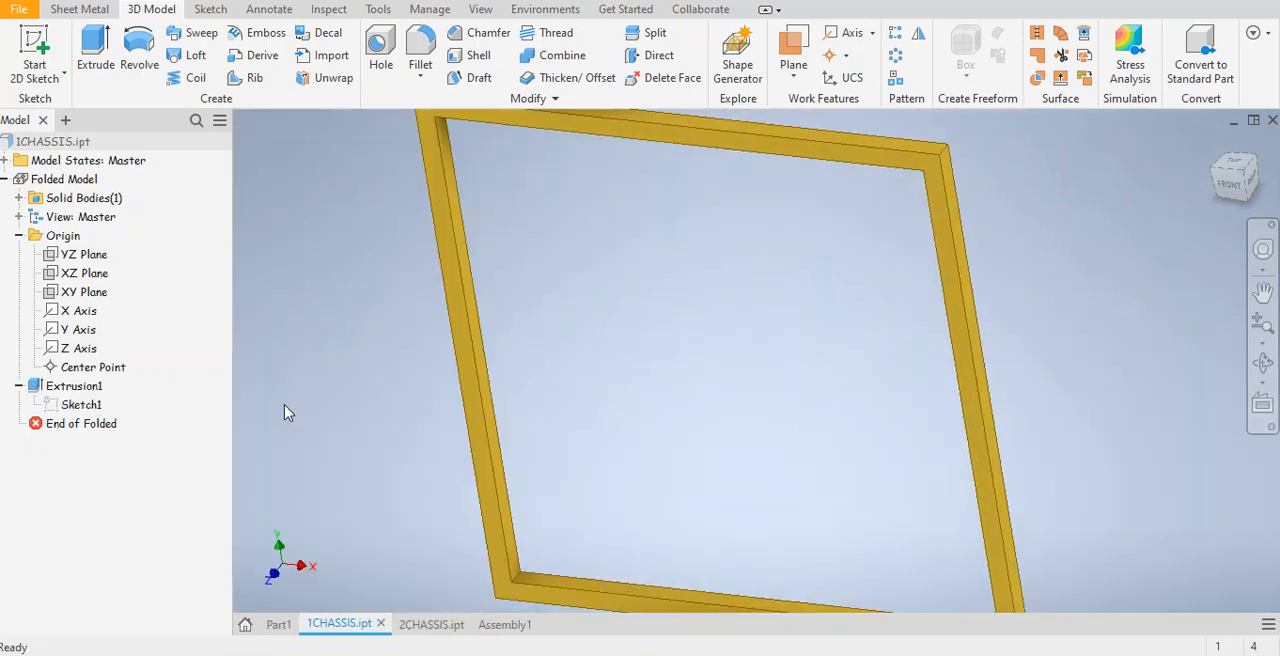
{"action": "scroll", "coordinate": [683, 357], "scroll_direction": "down", "scroll_amount": 3}
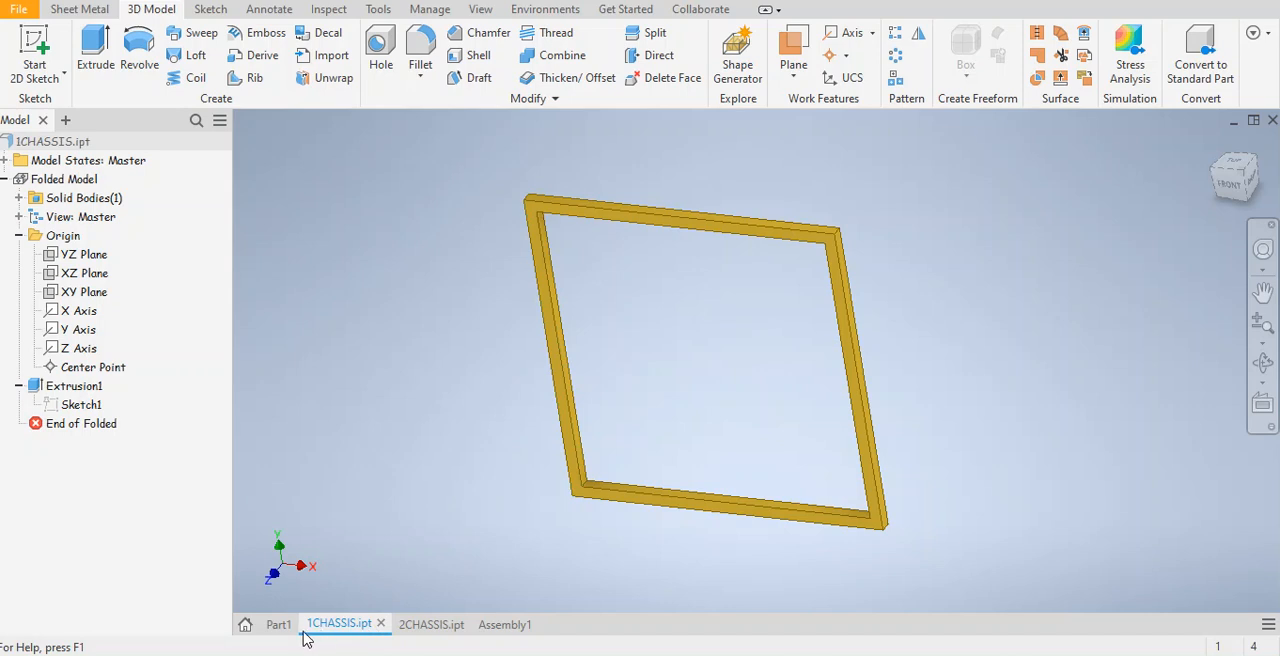
Switch to 2CHASSIS and review the rectangular frame's sketch dimensions and its extrusion direction and distance settings.
{"action": "mouse_move", "coordinate": [311, 637]}
{"action": "left_click", "coordinate": [421, 630]}
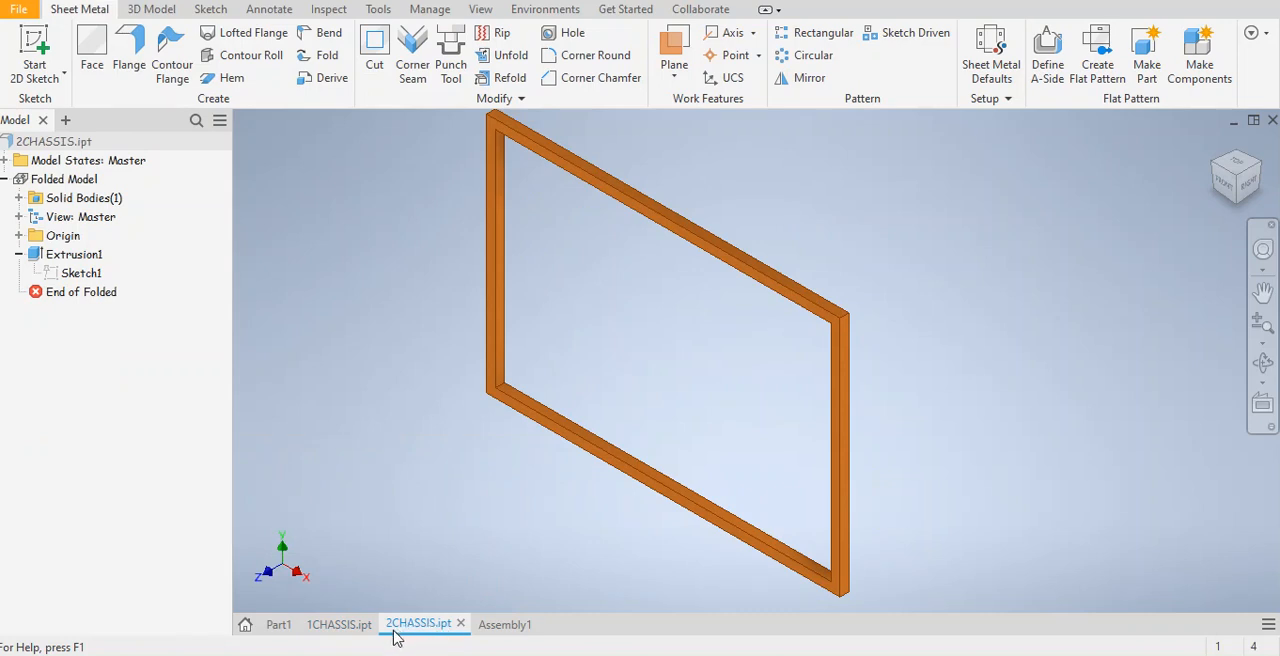
{"action": "double_click", "coordinate": [49, 274]}
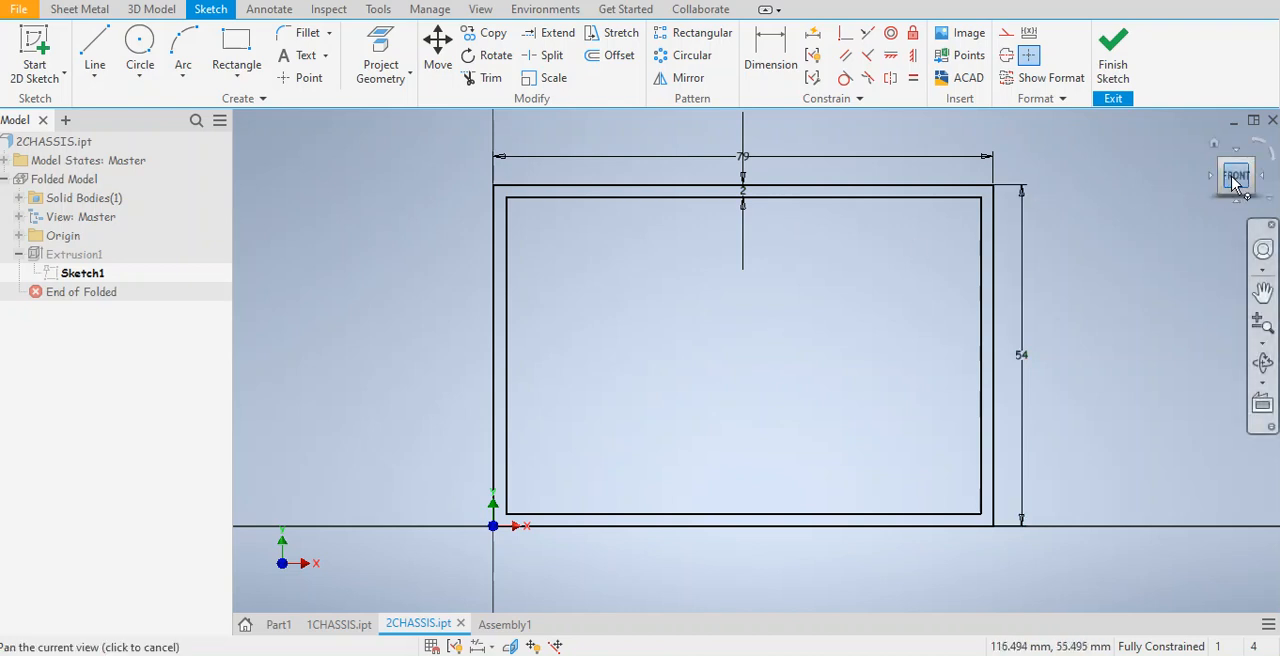
{"action": "left_click_drag", "start_coordinate": [1227, 188], "coordinate": [1219, 181]}
{"action": "left_click", "coordinate": [1115, 72]}
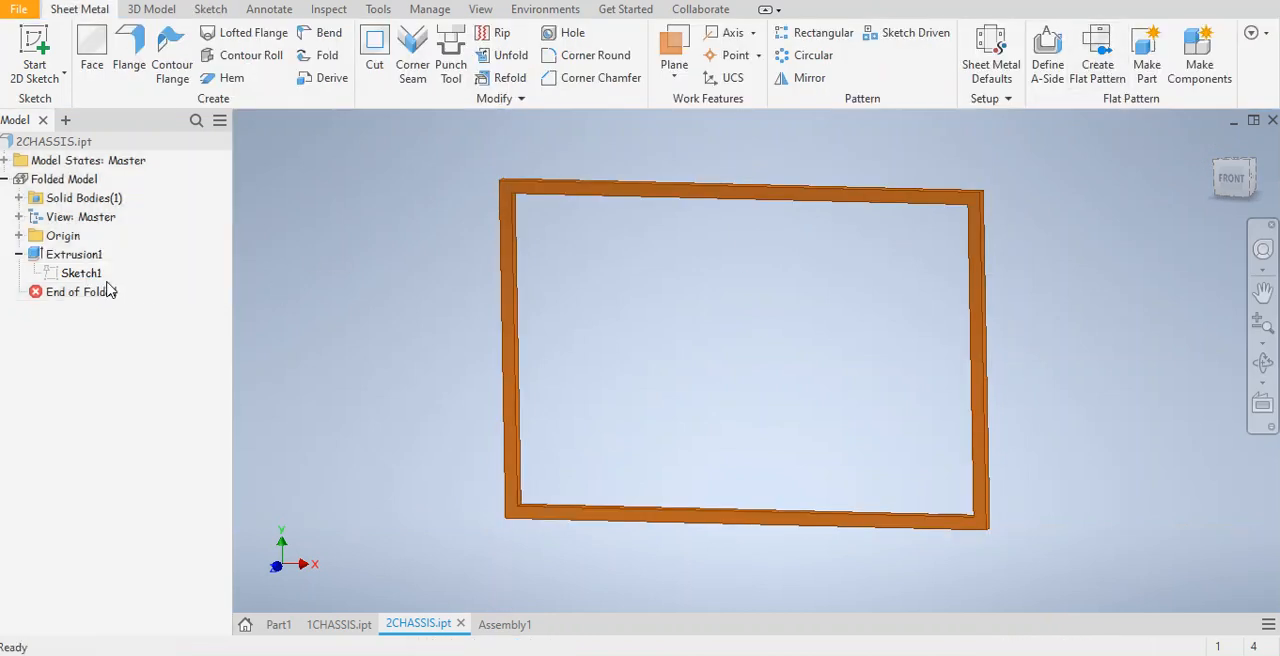
{"action": "double_click", "coordinate": [38, 262]}
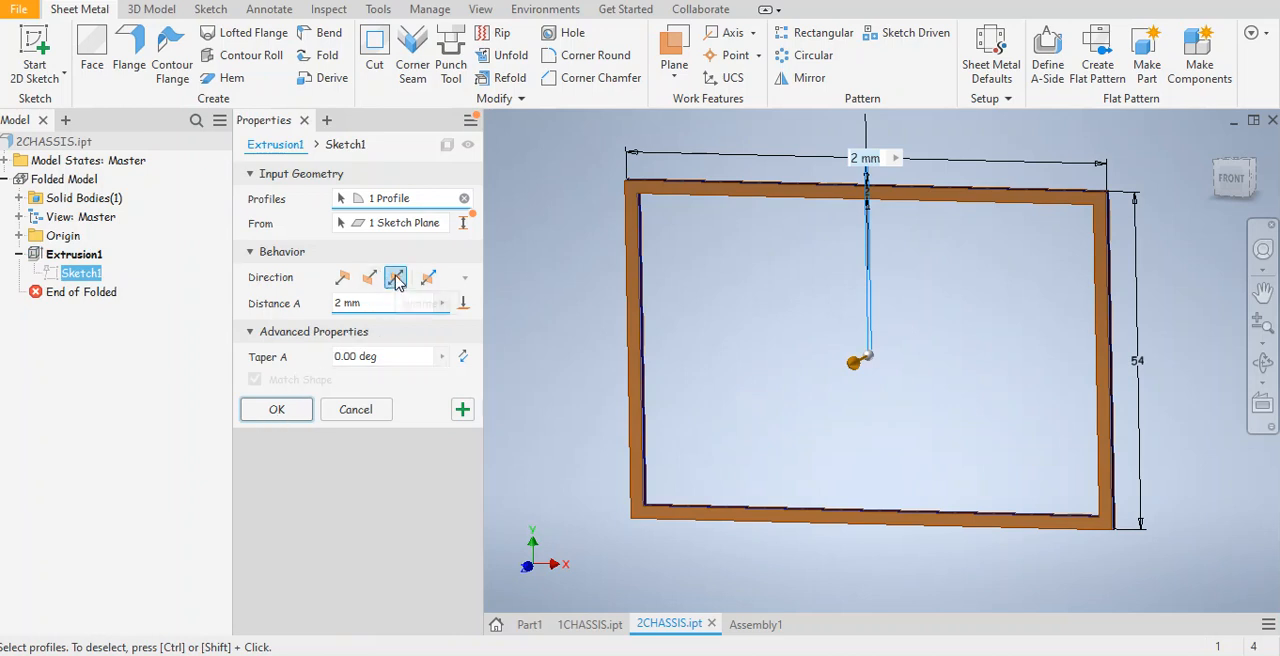
{"action": "left_click", "coordinate": [277, 409]}
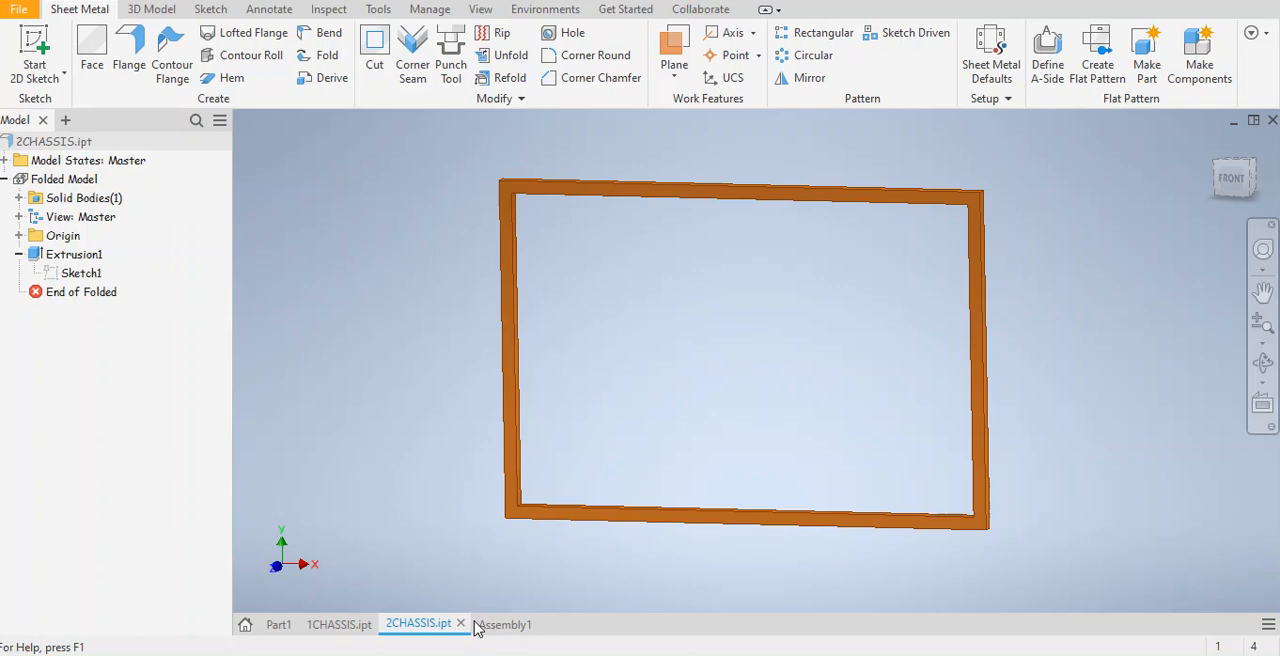
View the metric Standard (mm).iam assembly template for a new file without creating one.
{"action": "left_click", "coordinate": [16, 10]}
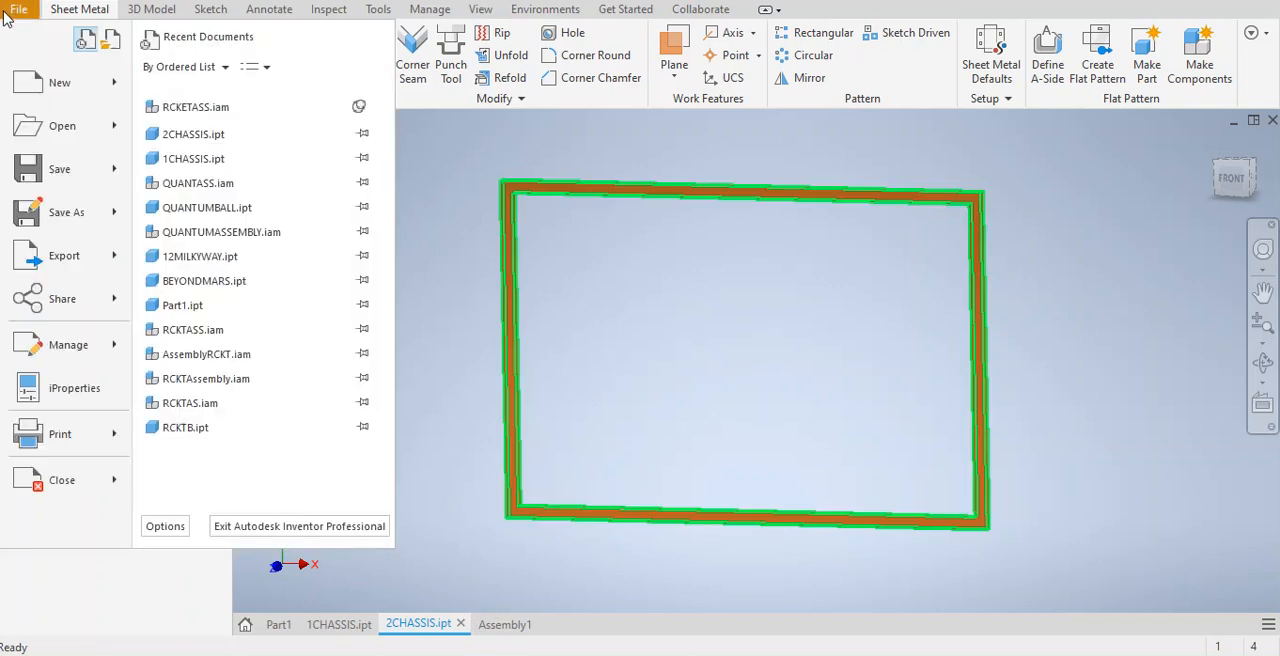
{"action": "mouse_move", "coordinate": [62, 95]}
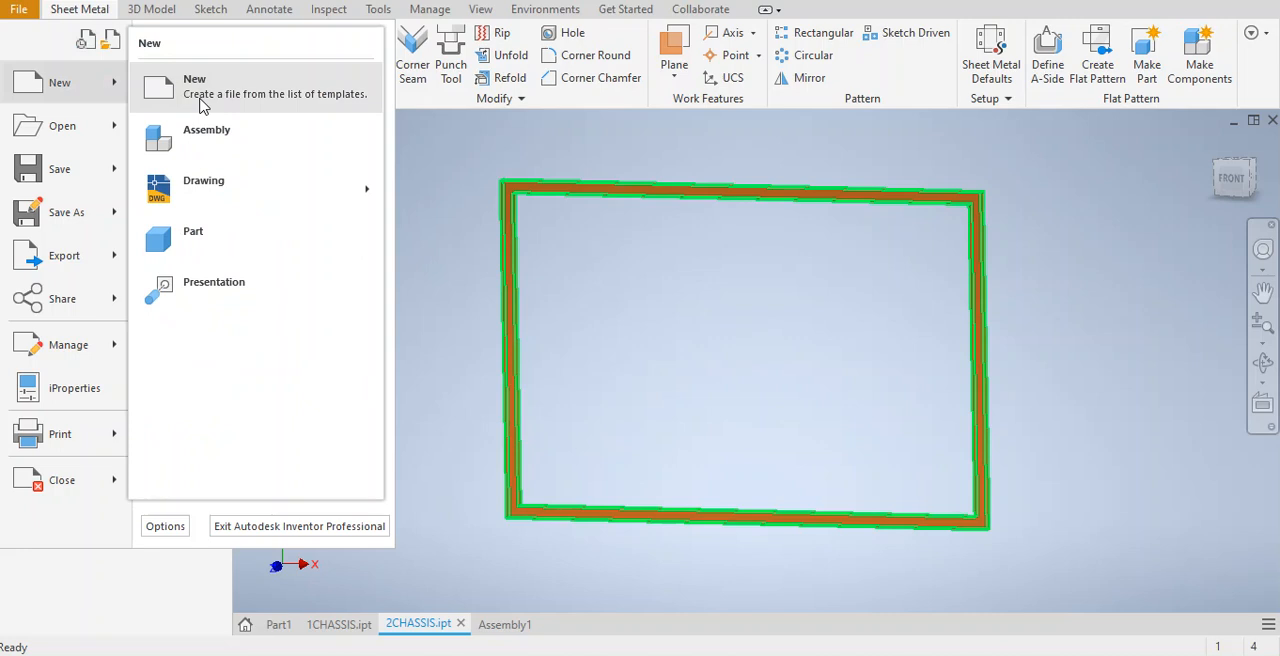
{"action": "left_click", "coordinate": [86, 90]}
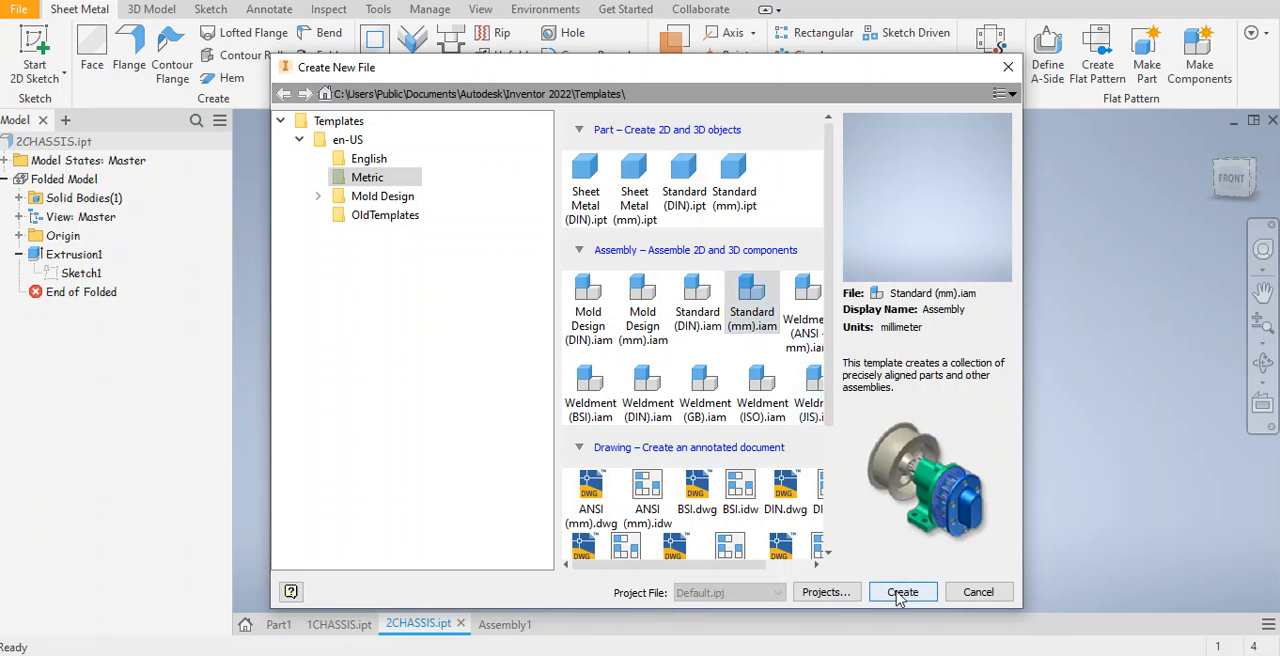
{"action": "left_click", "coordinate": [1008, 67]}
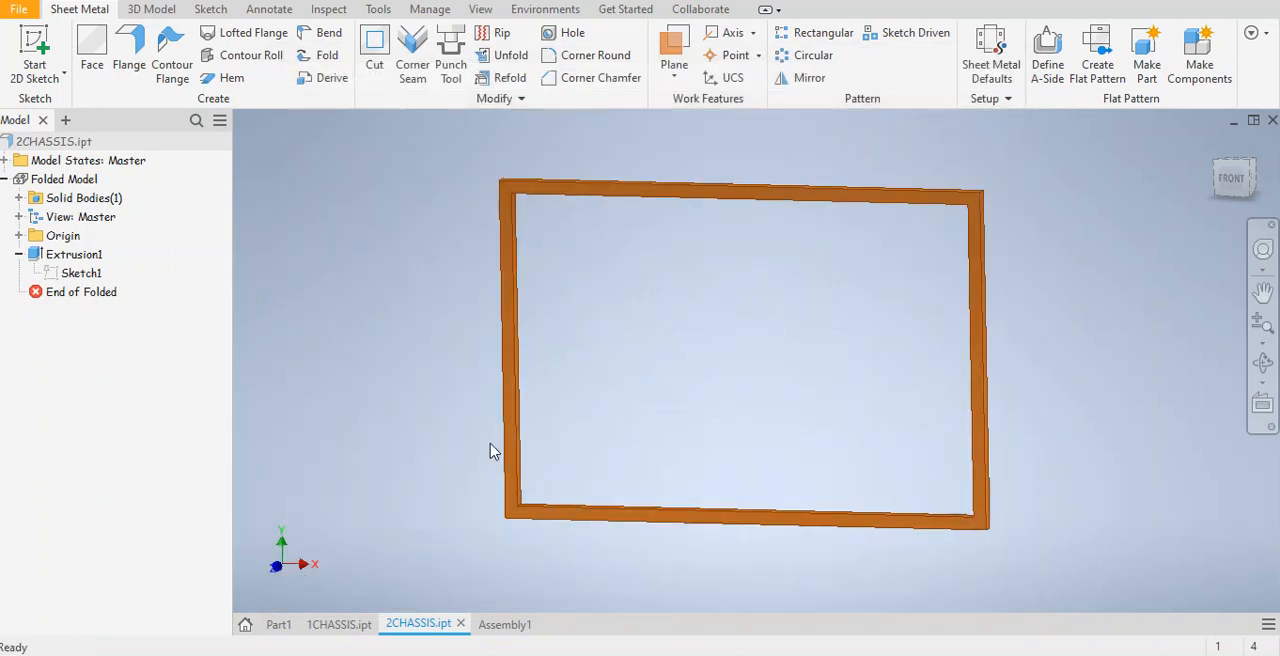
Switch to Assembly1 and examine the placed 1CHASSIS and 2CHASSIS frames and the available component placement options.
{"action": "left_click", "coordinate": [515, 625]}
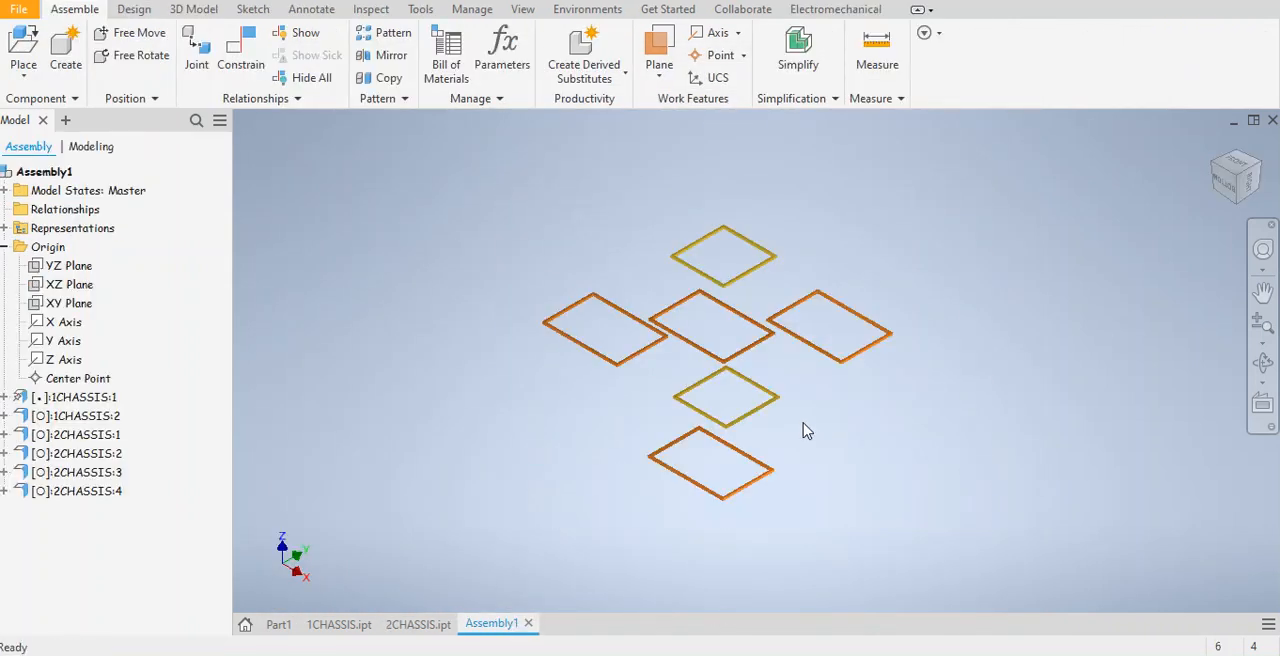
{"action": "scroll", "coordinate": [740, 357], "scroll_direction": "up", "scroll_amount": 4}
{"action": "middle_click_drag", "start_coordinate": [741, 375], "coordinate": [751, 516]}
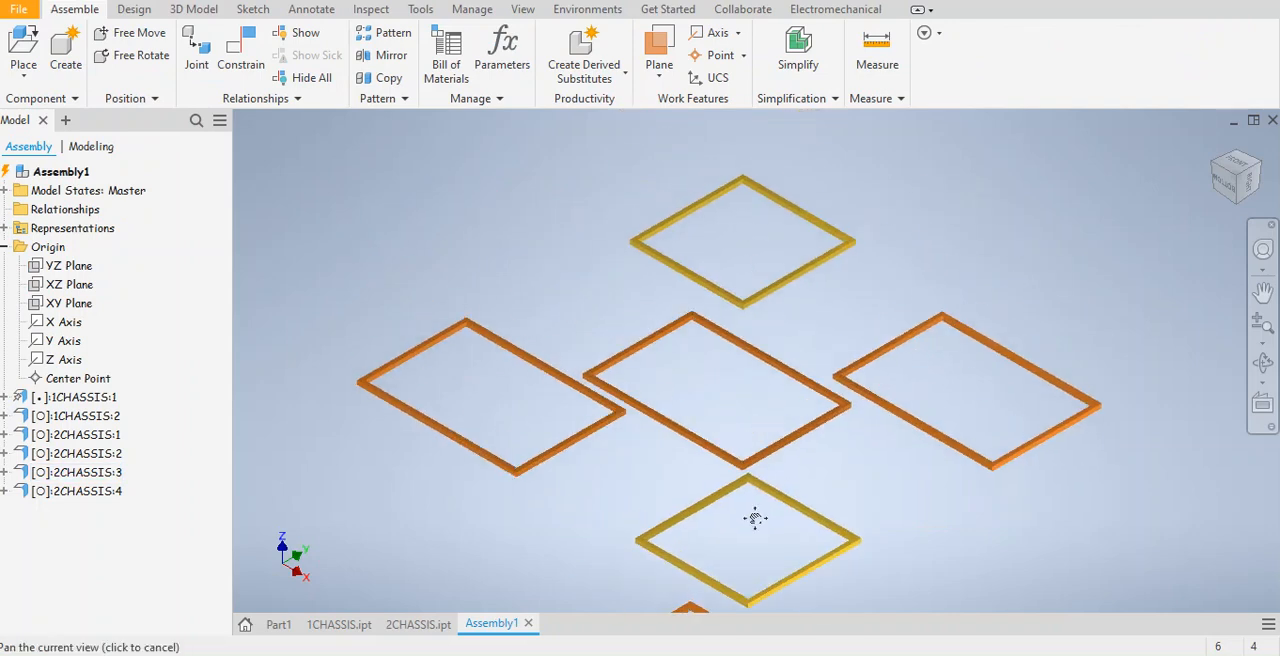
{"action": "middle_click_drag", "start_coordinate": [737, 408], "coordinate": [746, 362]}
{"action": "scroll", "coordinate": [745, 363], "scroll_direction": "down", "scroll_amount": 3}
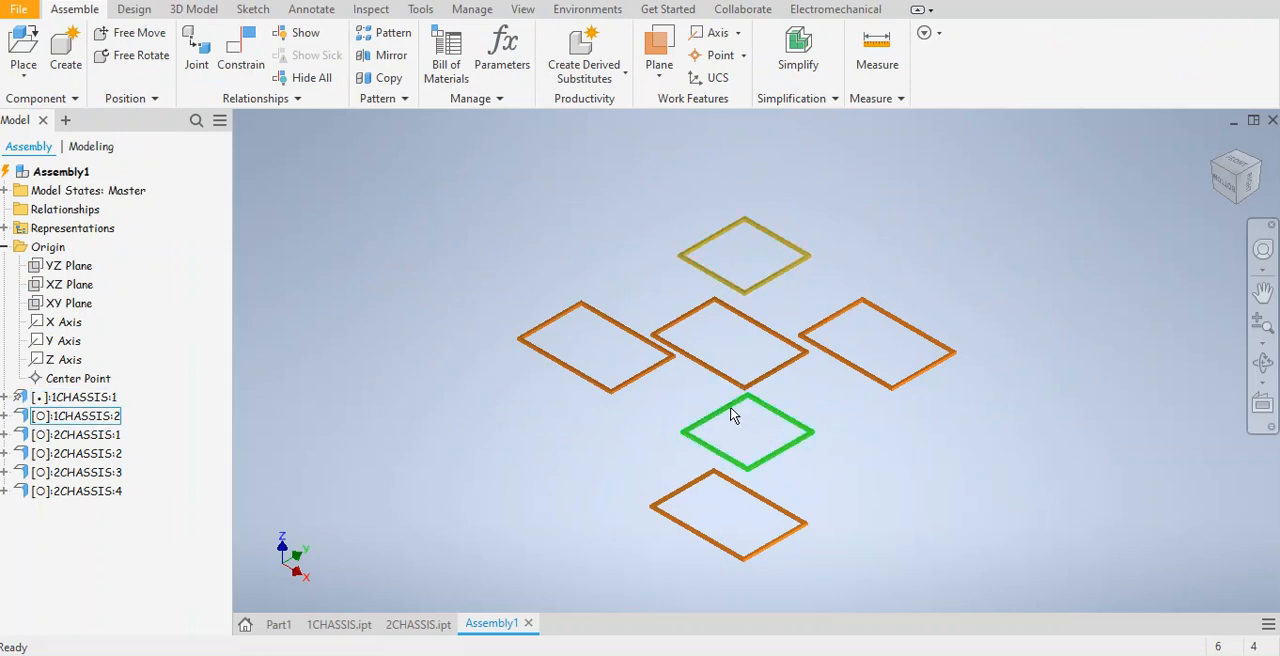
{"action": "left_click", "coordinate": [23, 75]}
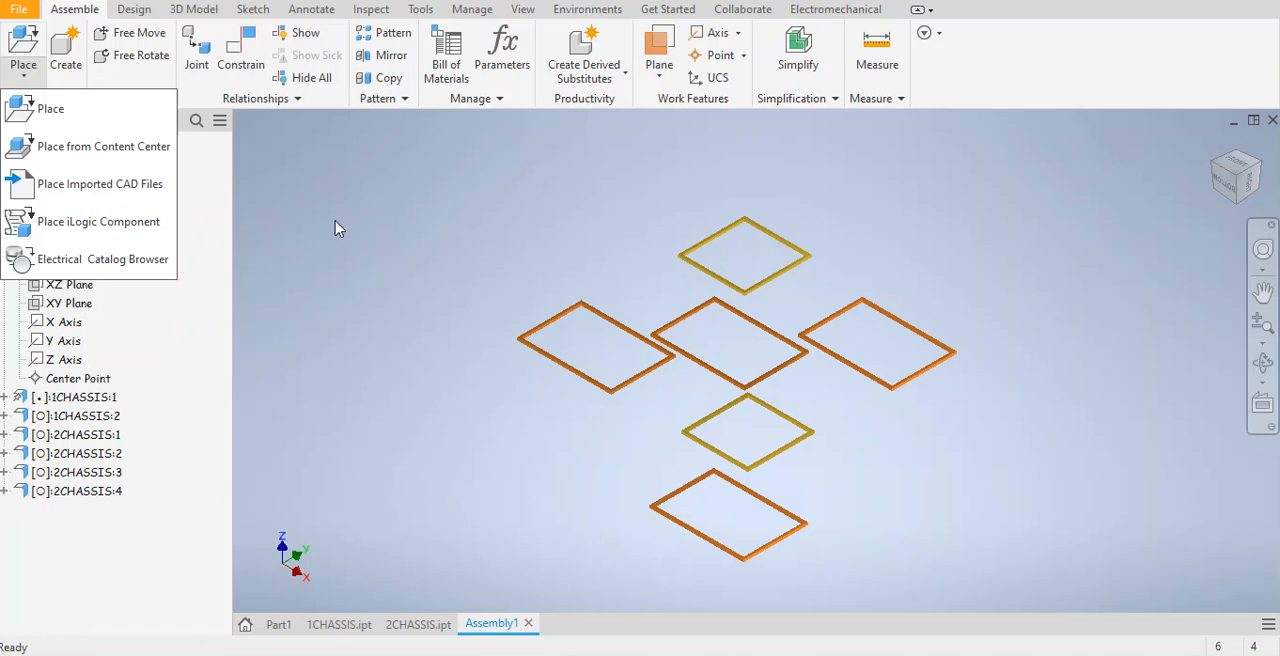
{"action": "left_click", "coordinate": [355, 204]}
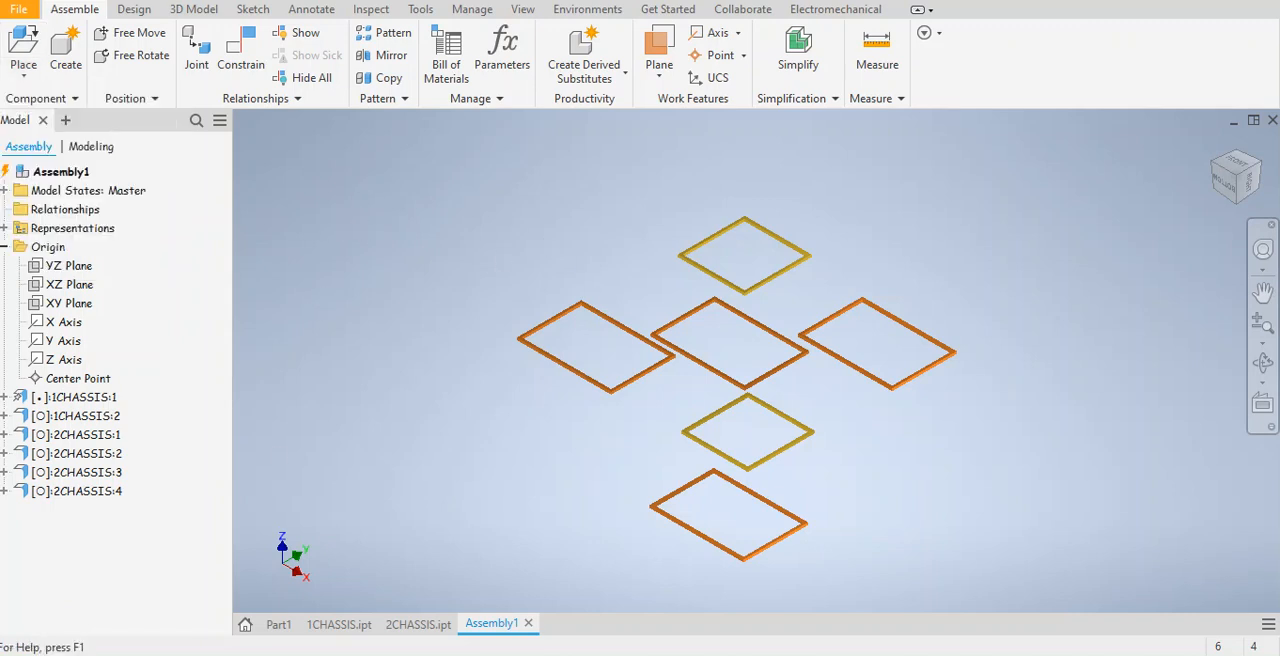
Look over the assembly constraint types, offset and solution settings, then leave without placing a constraint.
{"action": "left_click", "coordinate": [238, 72]}
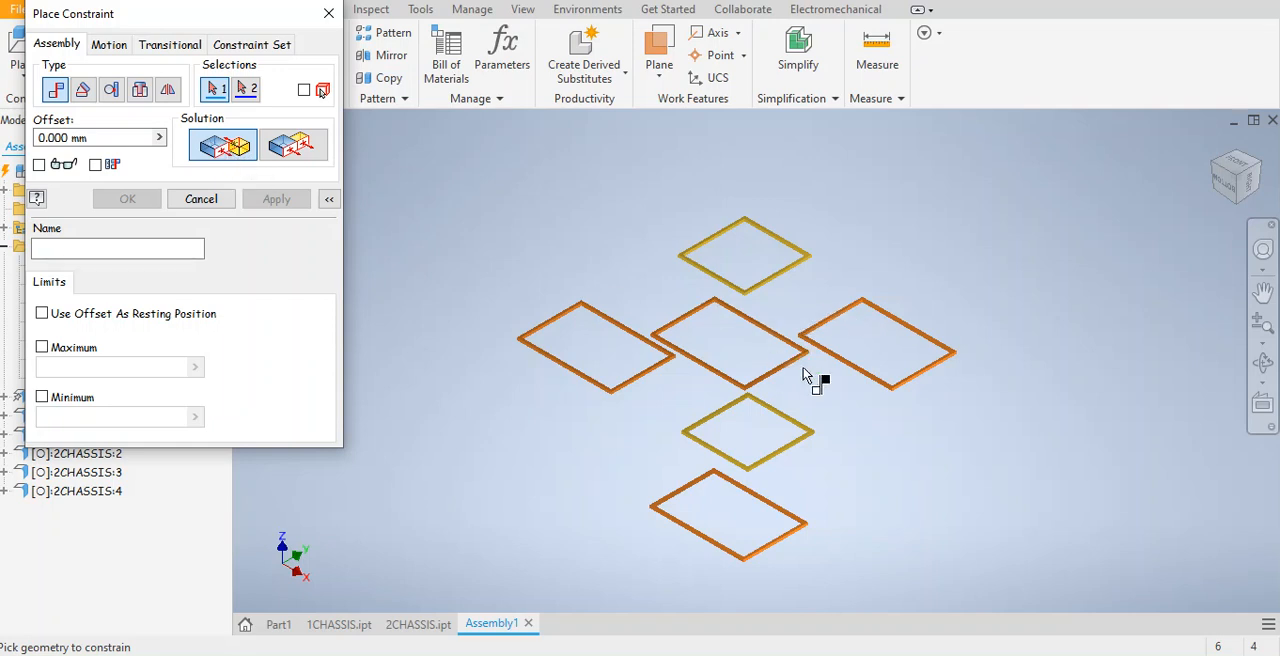
{"action": "scroll", "coordinate": [812, 364], "scroll_direction": "up", "scroll_amount": 2}
{"action": "scroll", "coordinate": [790, 340], "scroll_direction": "down", "scroll_amount": 4}
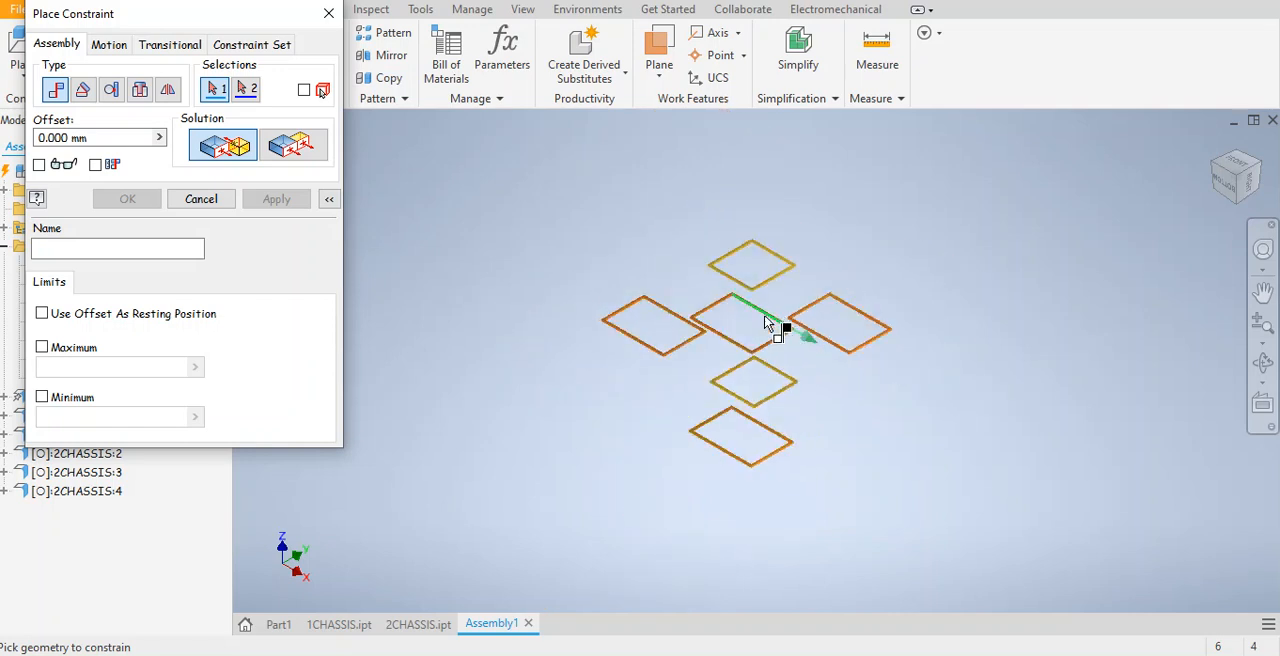
{"action": "left_click", "coordinate": [329, 13]}
Check the Grounded option among the component settings of the first square frame, 1CHASSIS:1.
{"action": "scroll", "coordinate": [848, 313], "scroll_direction": "up", "scroll_amount": 2}
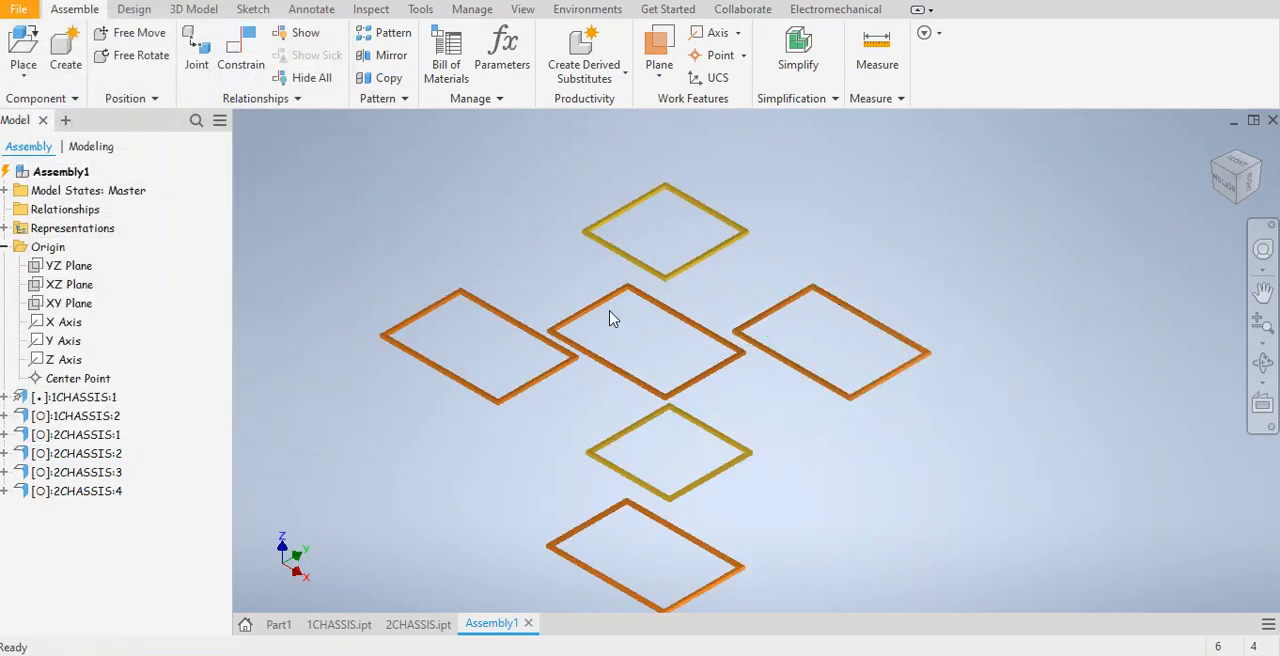
{"action": "right_click", "coordinate": [618, 252]}
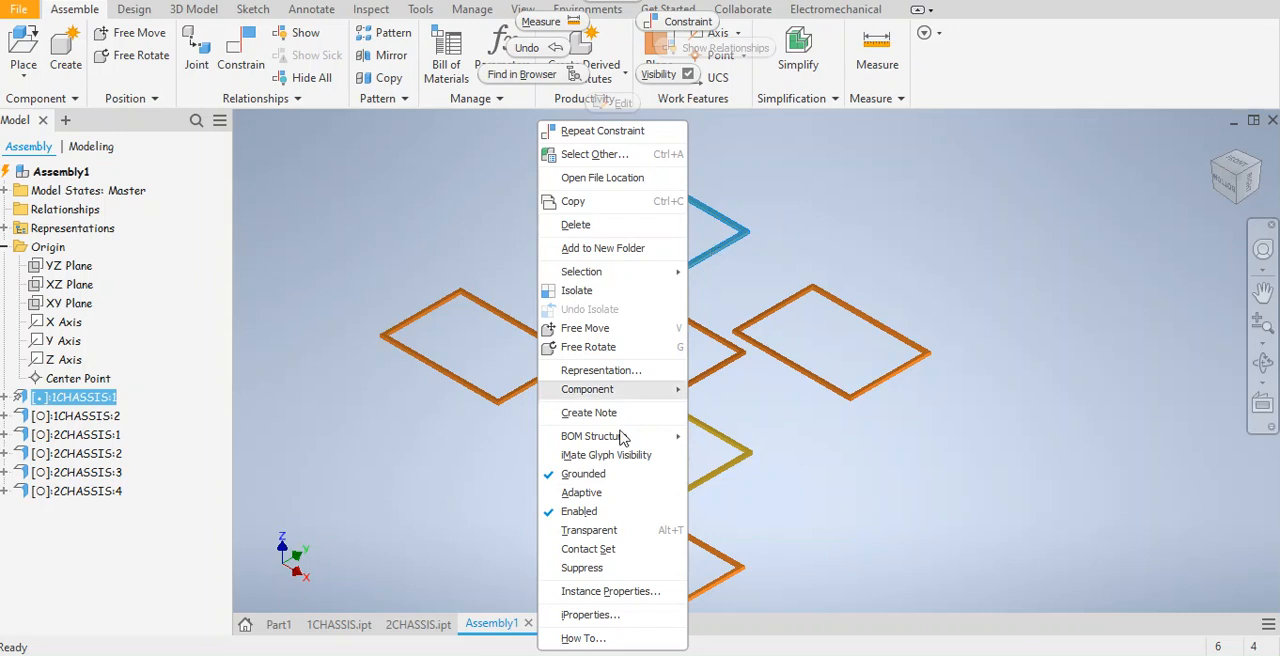
{"action": "left_click", "coordinate": [759, 251]}
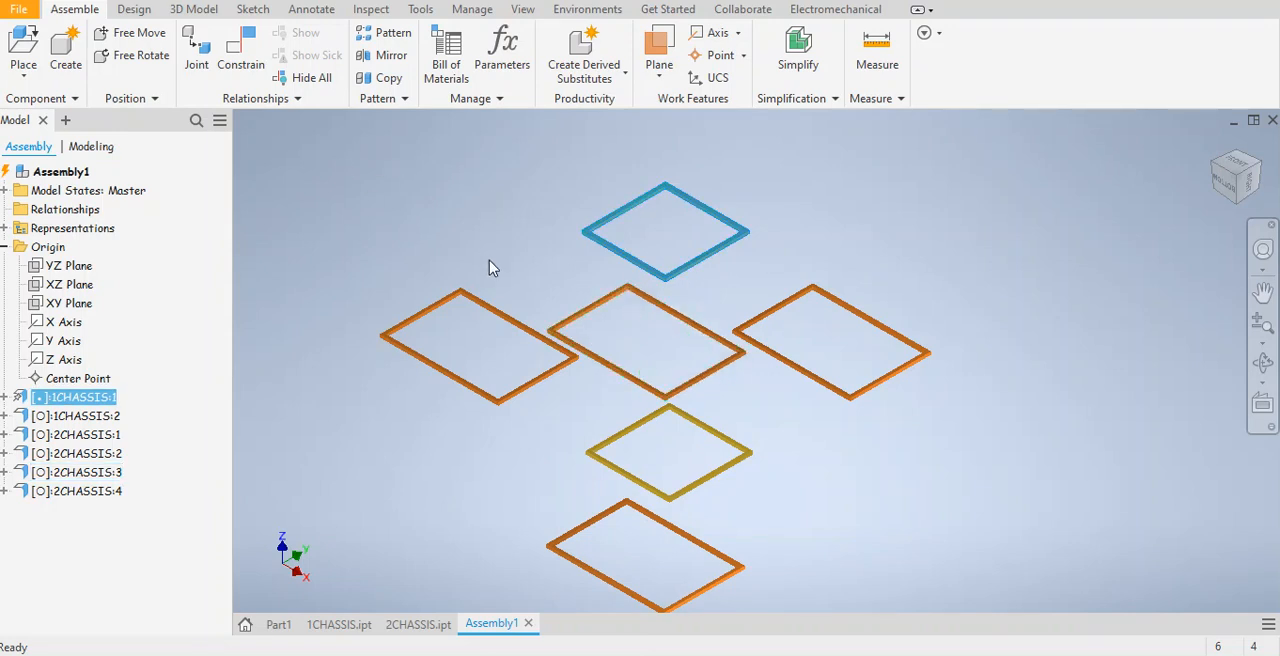
Mate the short outer end face of the middle 2CHASSIS frame to the top face of the grounded 1CHASSIS:1 square frame.
{"action": "left_click", "coordinate": [238, 52]}
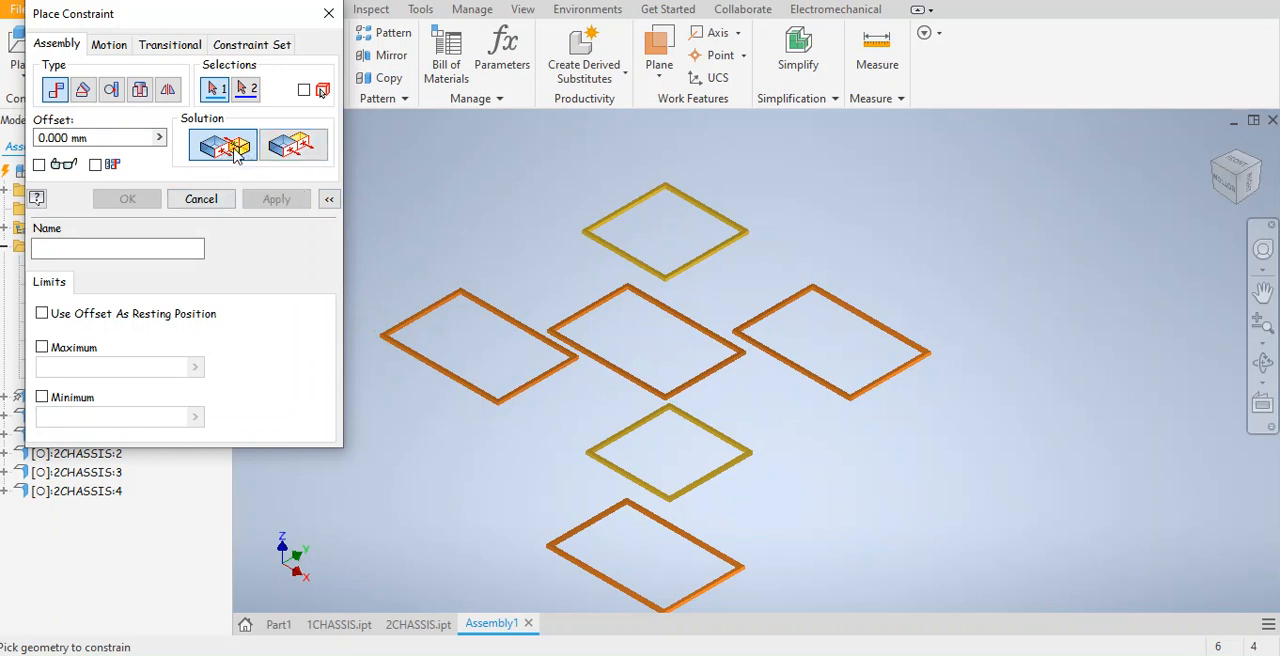
{"action": "scroll", "coordinate": [687, 343], "scroll_direction": "up", "scroll_amount": 3}
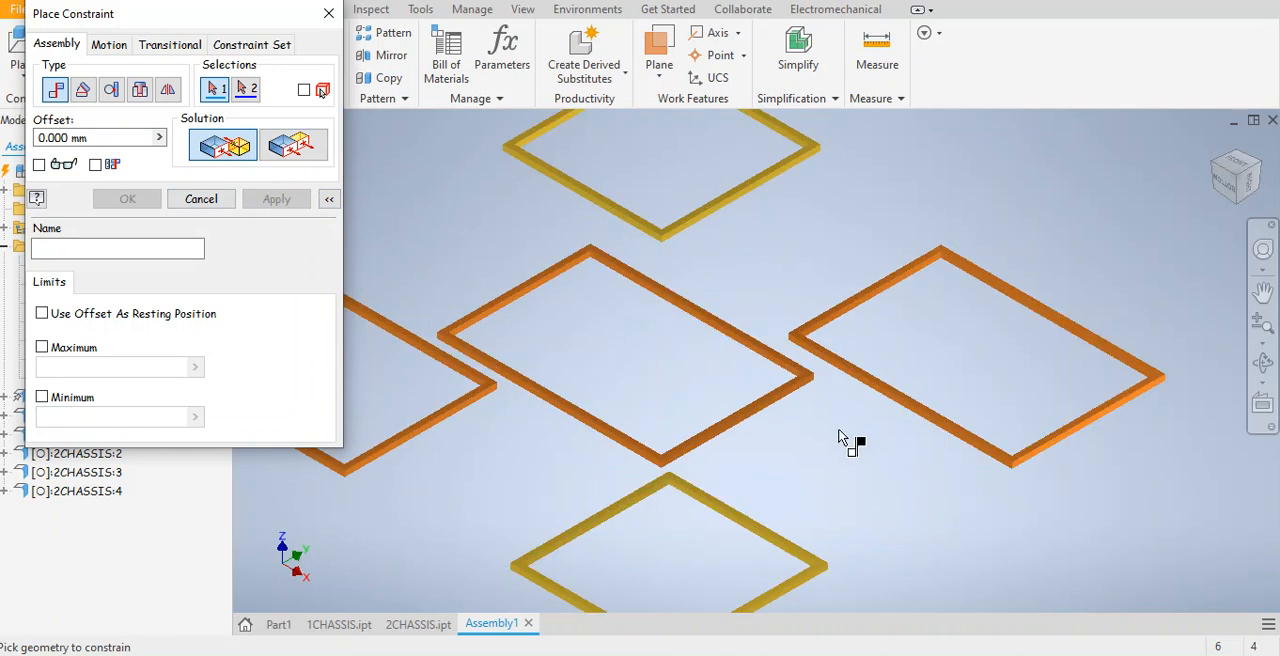
{"action": "scroll", "coordinate": [794, 366], "scroll_direction": "up", "scroll_amount": 3}
{"action": "scroll", "coordinate": [747, 322], "scroll_direction": "up", "scroll_amount": 1}
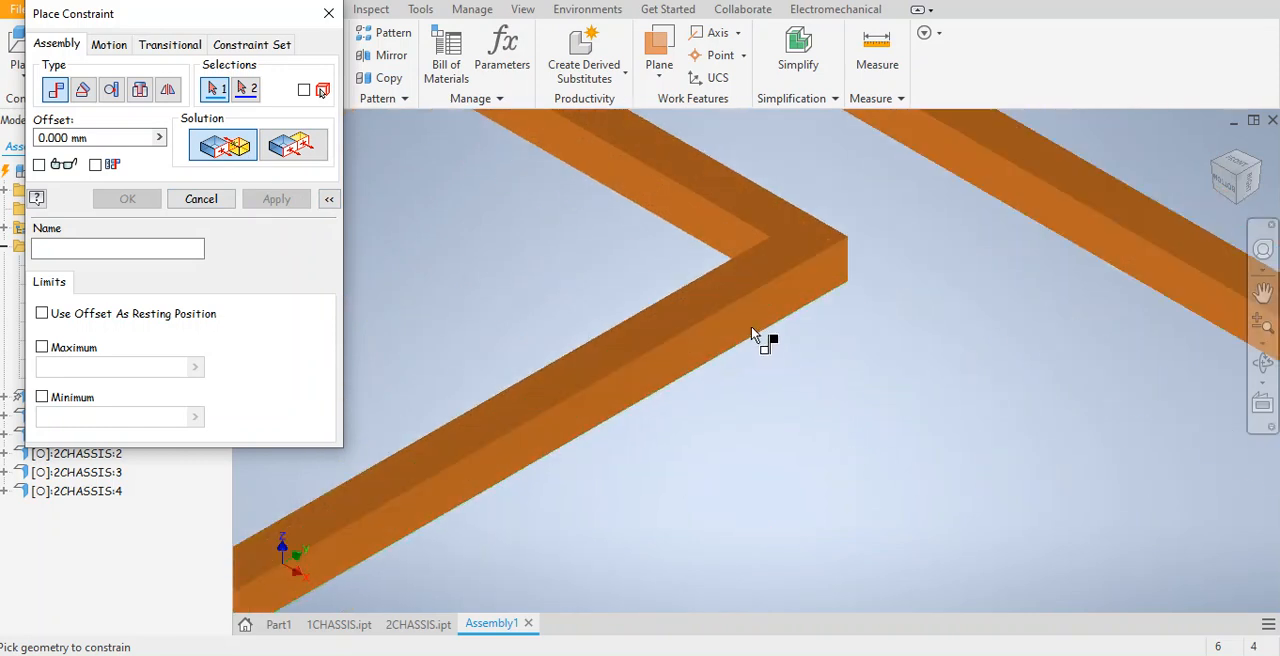
{"action": "left_click", "coordinate": [748, 316]}
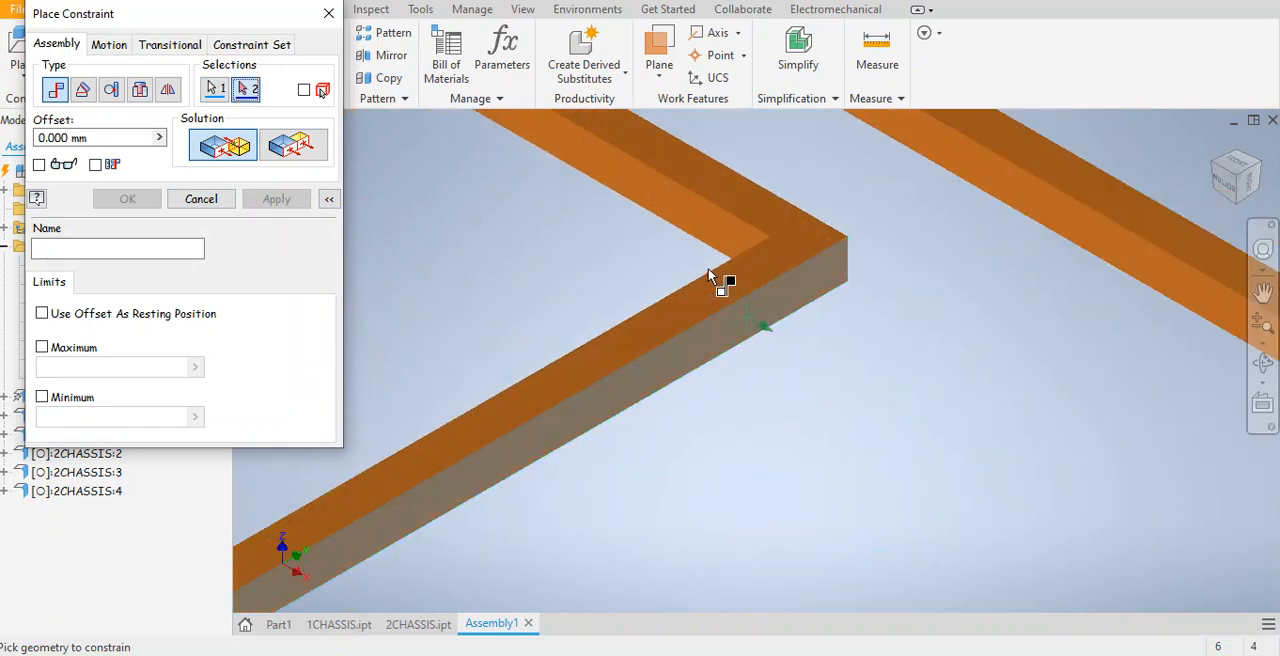
{"action": "scroll", "coordinate": [708, 268], "scroll_direction": "down", "scroll_amount": 4}
{"action": "middle_click_drag", "start_coordinate": [670, 268], "coordinate": [677, 508]}
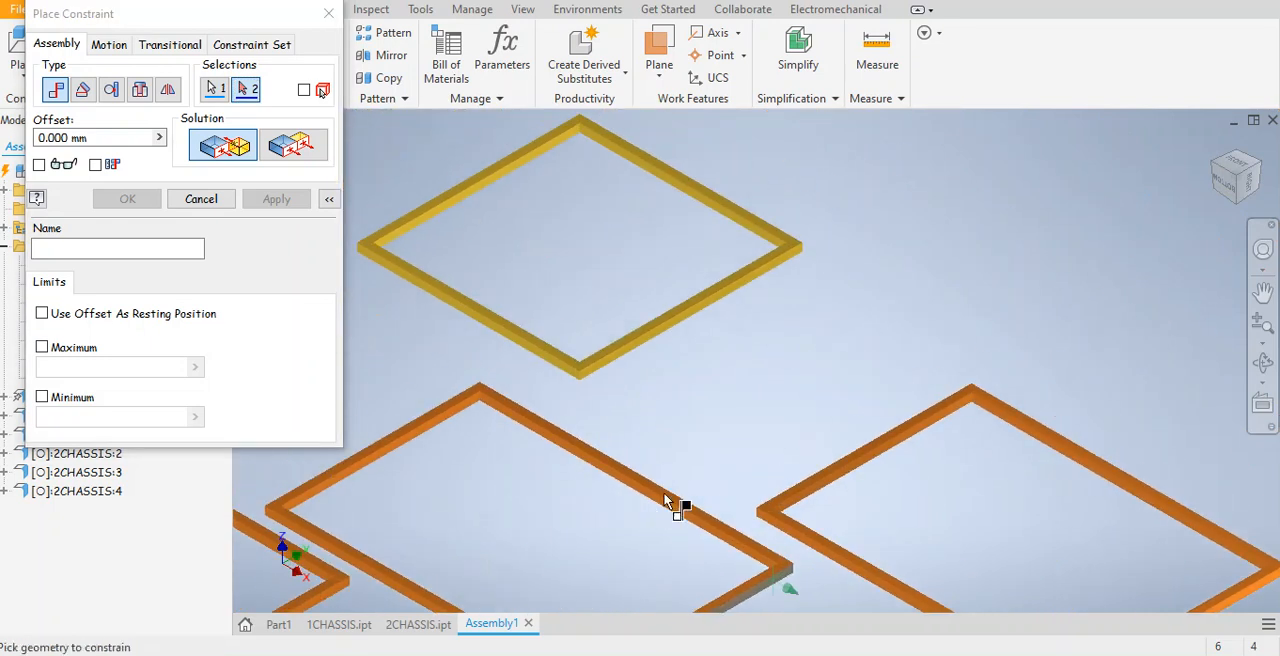
{"action": "scroll", "coordinate": [571, 366], "scroll_direction": "up", "scroll_amount": 3}
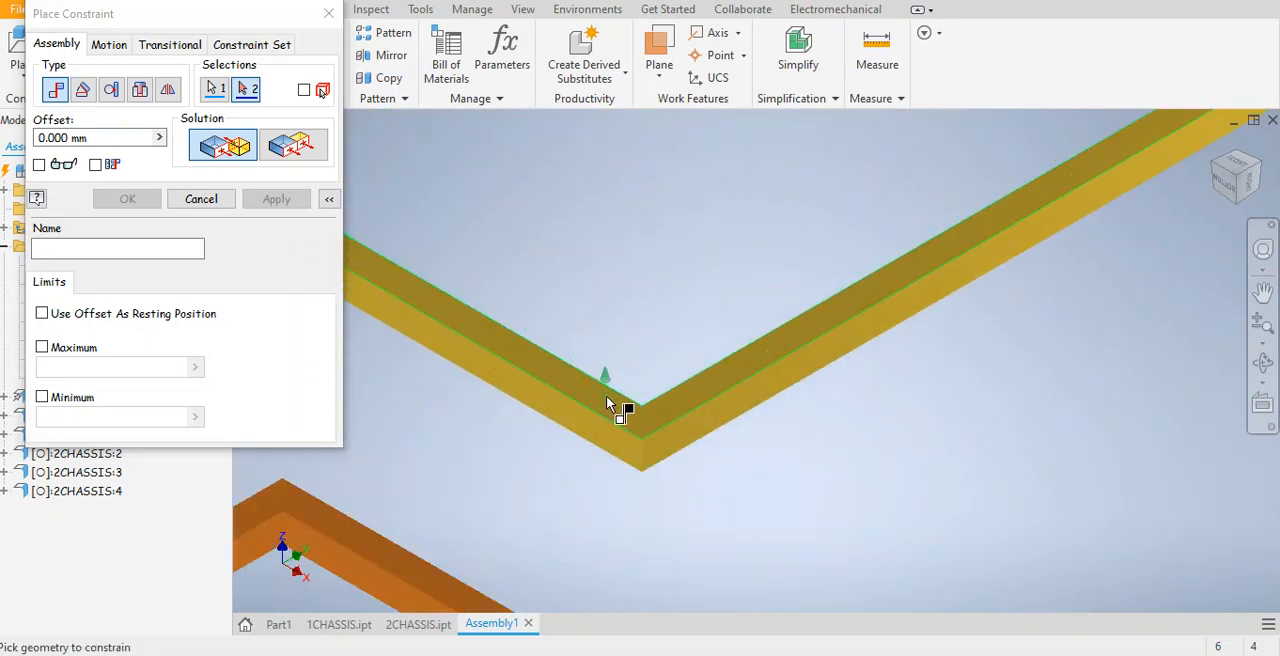
{"action": "left_click", "coordinate": [606, 395]}
{"action": "left_click", "coordinate": [278, 208]}
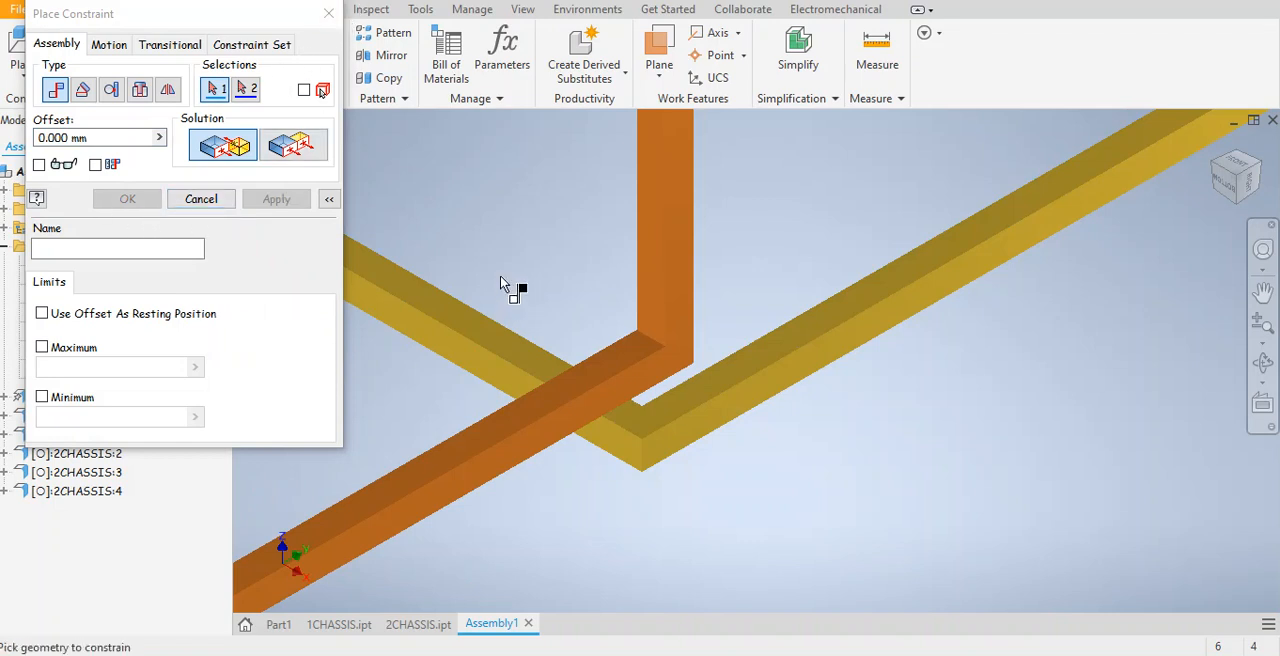
Add a Flush constraint between the upright 2CHASSIS frame's broad face and the square base frame's front-left outer side face.
{"action": "scroll", "coordinate": [502, 273], "scroll_direction": "down", "scroll_amount": 4}
{"action": "middle_click_drag", "start_coordinate": [556, 370], "coordinate": [820, 477]}
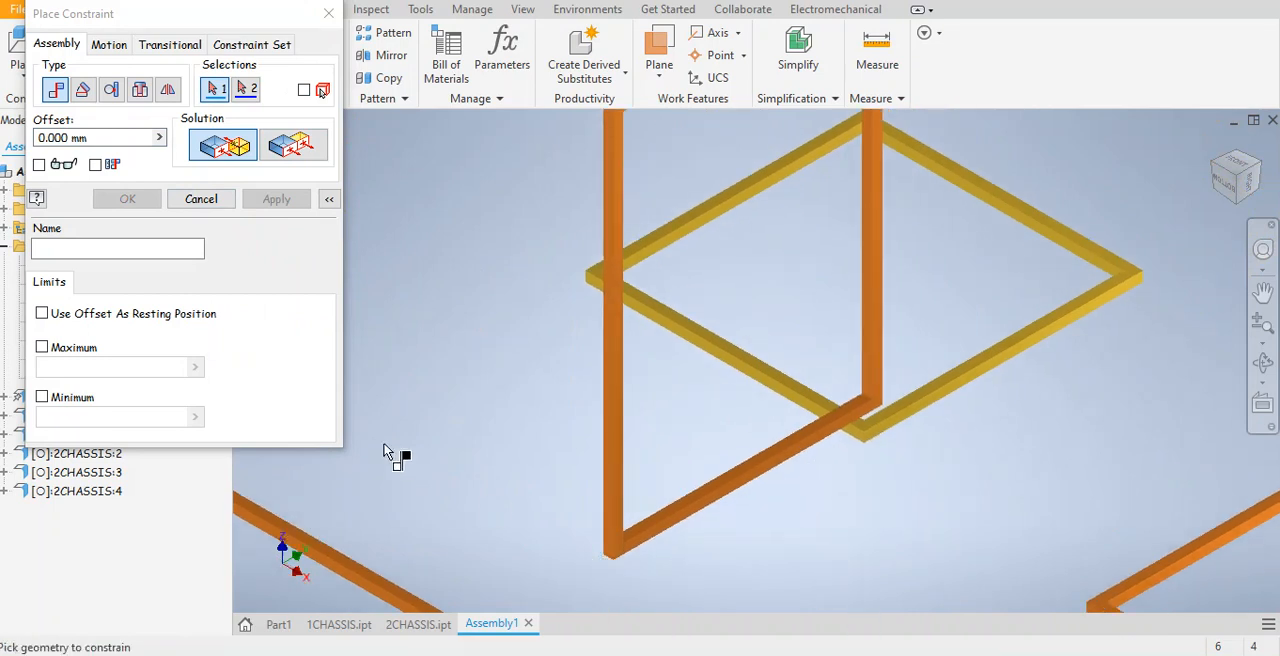
{"action": "left_click", "coordinate": [301, 157]}
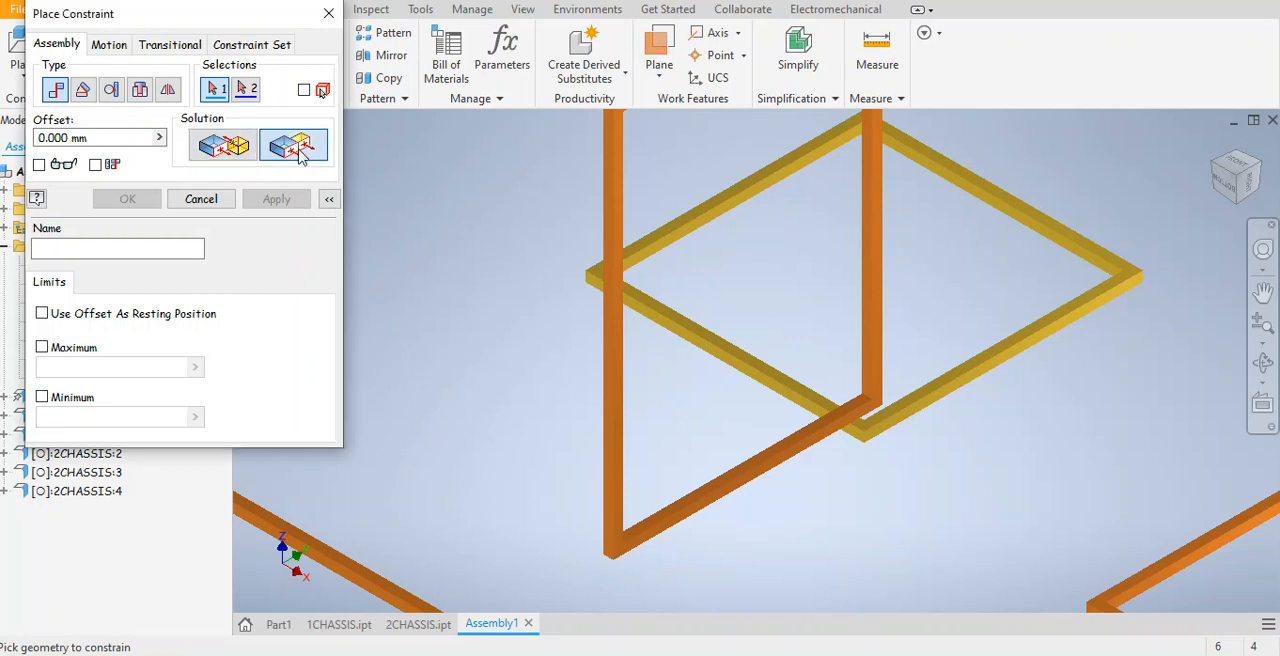
{"action": "scroll", "coordinate": [813, 451], "scroll_direction": "up", "scroll_amount": 5}
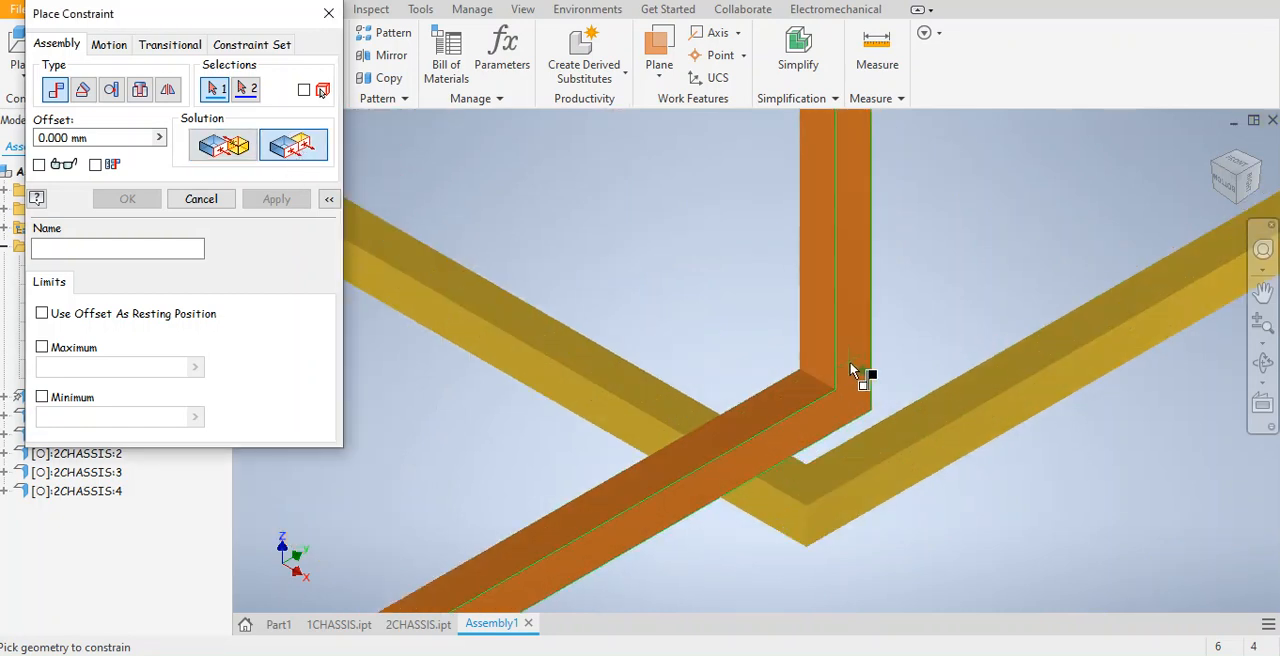
{"action": "left_click", "coordinate": [856, 371]}
{"action": "middle_click_drag", "start_coordinate": [856, 371], "coordinate": [891, 152]}
{"action": "left_click", "coordinate": [780, 361]}
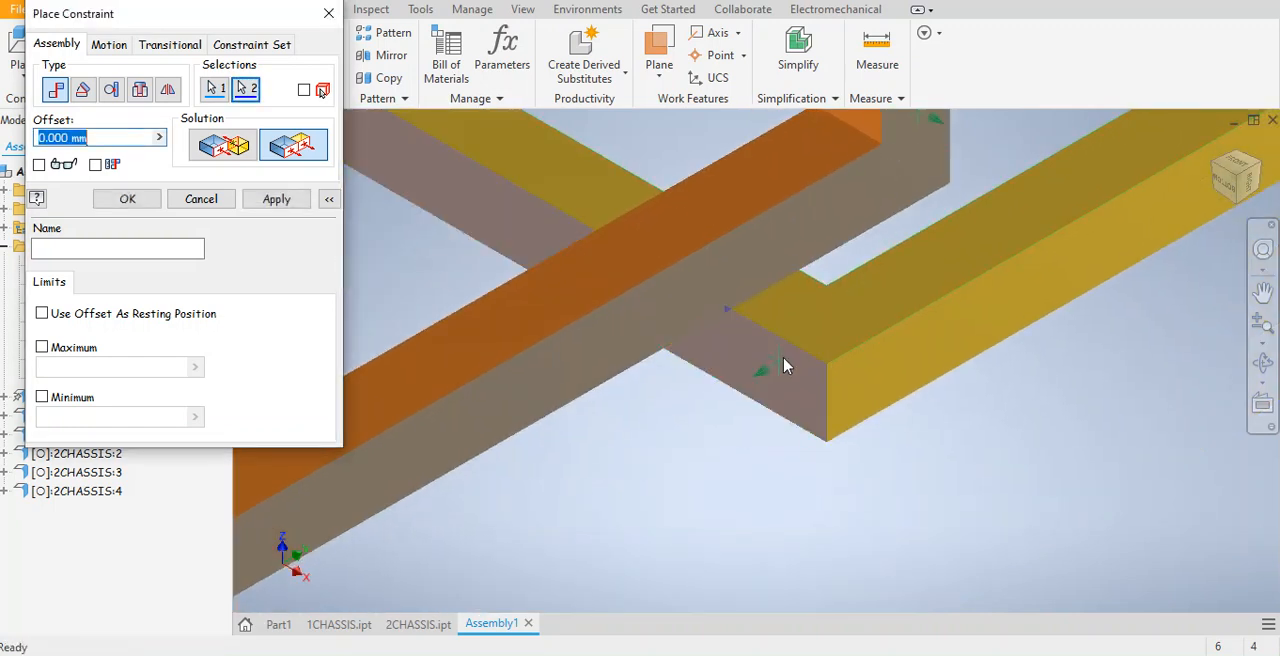
{"action": "left_click", "coordinate": [277, 199]}
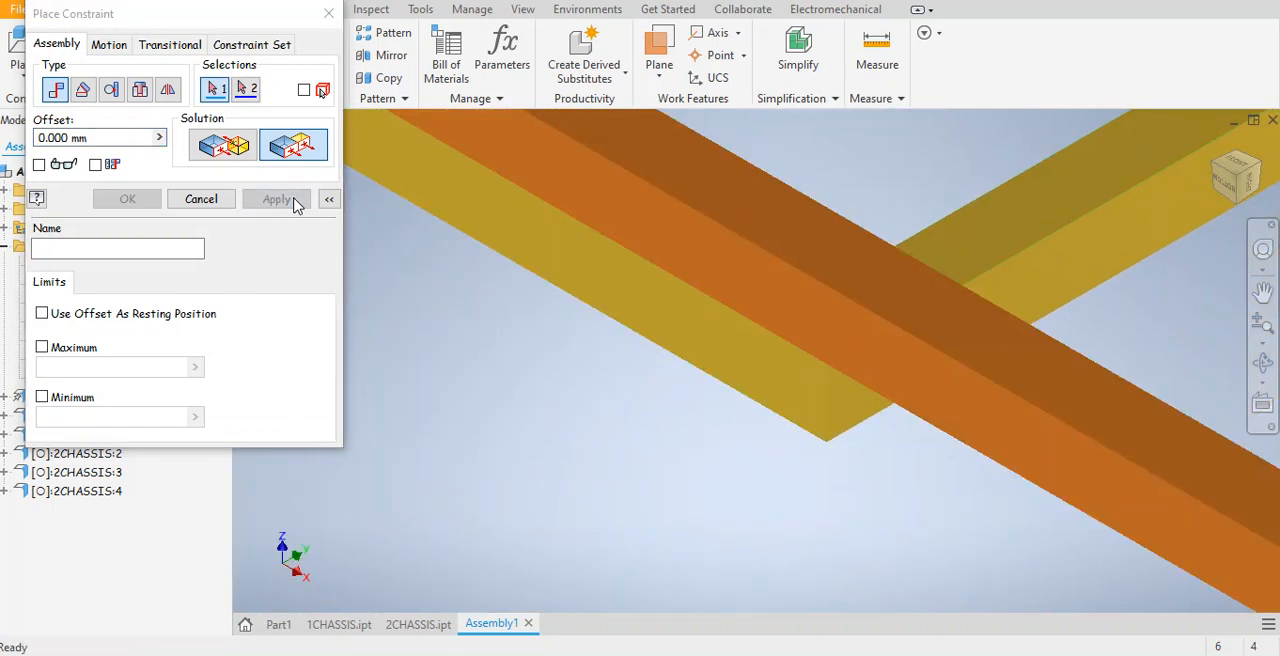
Add a Flush constraint between the upright frame's narrow outer side face and the square base frame's front-right outer side face.
{"action": "scroll", "coordinate": [596, 364], "scroll_direction": "down", "scroll_amount": 4}
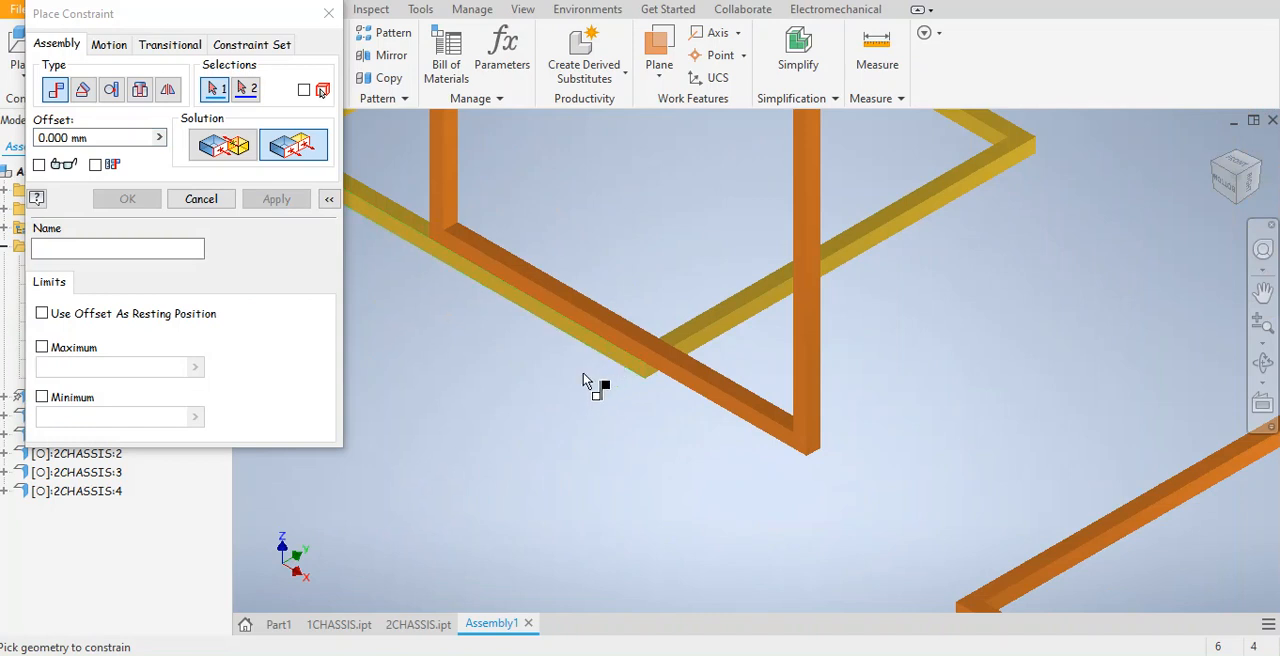
{"action": "scroll", "coordinate": [585, 381], "scroll_direction": "down", "scroll_amount": 3}
{"action": "scroll", "coordinate": [543, 342], "scroll_direction": "up", "scroll_amount": 3}
{"action": "scroll", "coordinate": [606, 363], "scroll_direction": "down", "scroll_amount": 3}
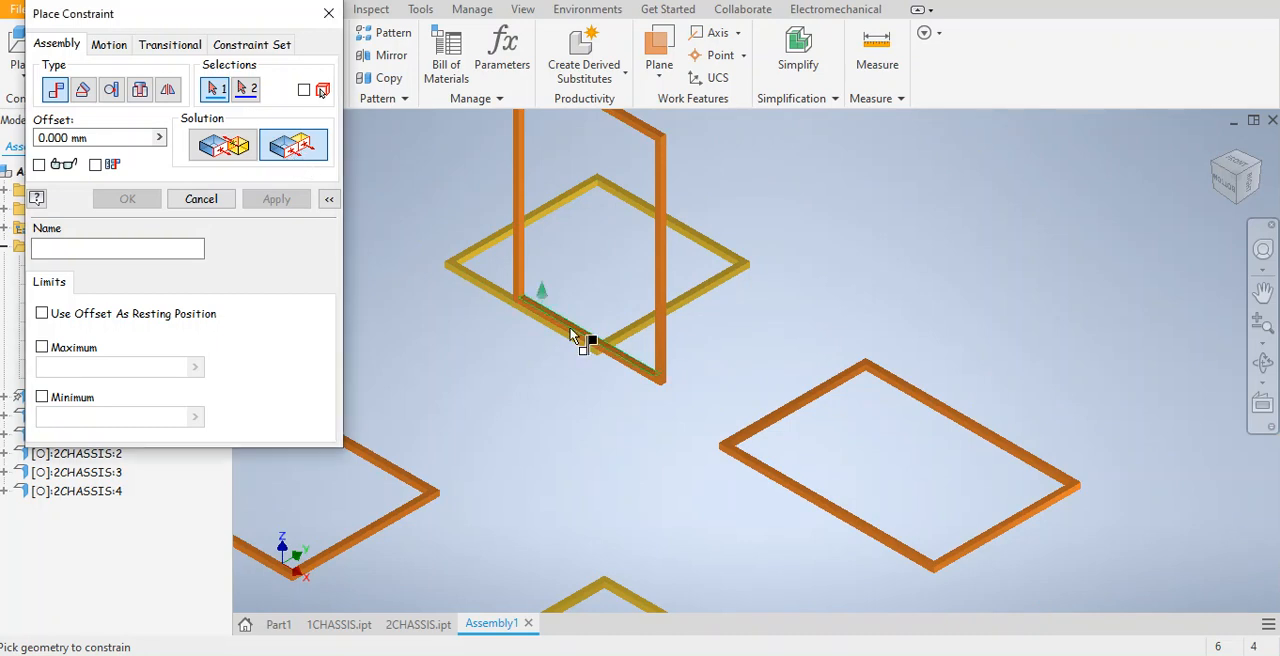
{"action": "scroll", "coordinate": [675, 374], "scroll_direction": "up", "scroll_amount": 4}
{"action": "scroll", "coordinate": [645, 416], "scroll_direction": "up", "scroll_amount": 2}
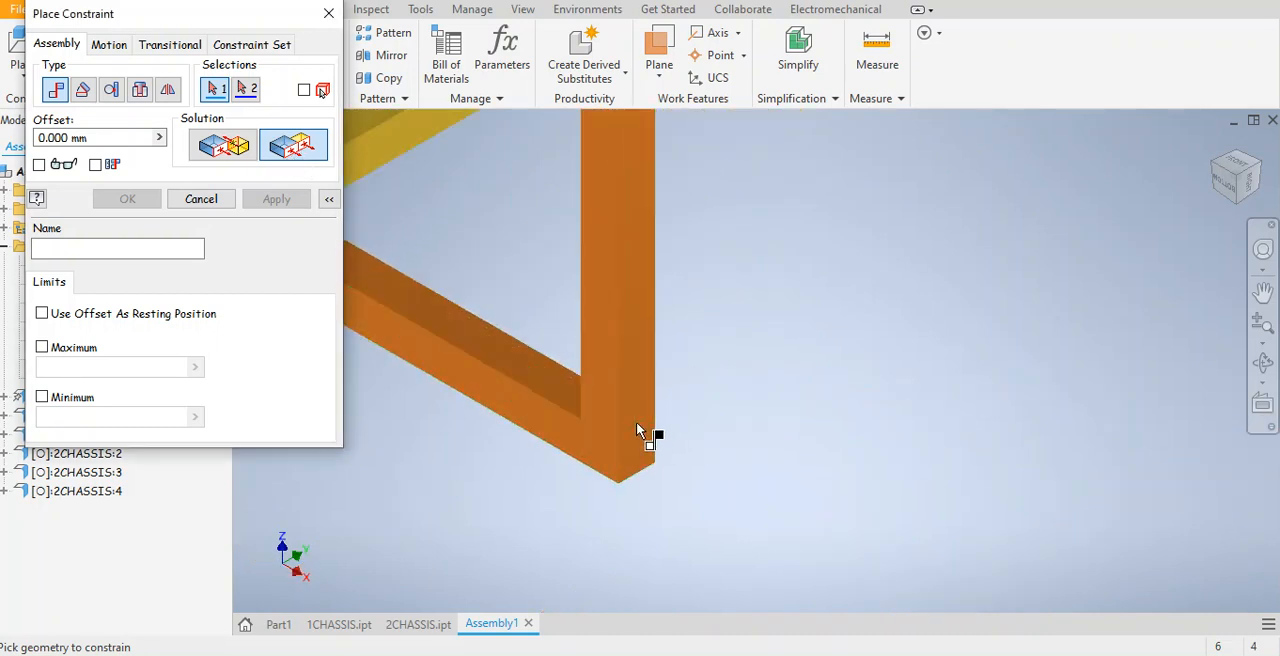
{"action": "left_click", "coordinate": [636, 418]}
{"action": "middle_click_drag", "start_coordinate": [625, 373], "coordinate": [578, 338]}
{"action": "left_click", "coordinate": [514, 316]}
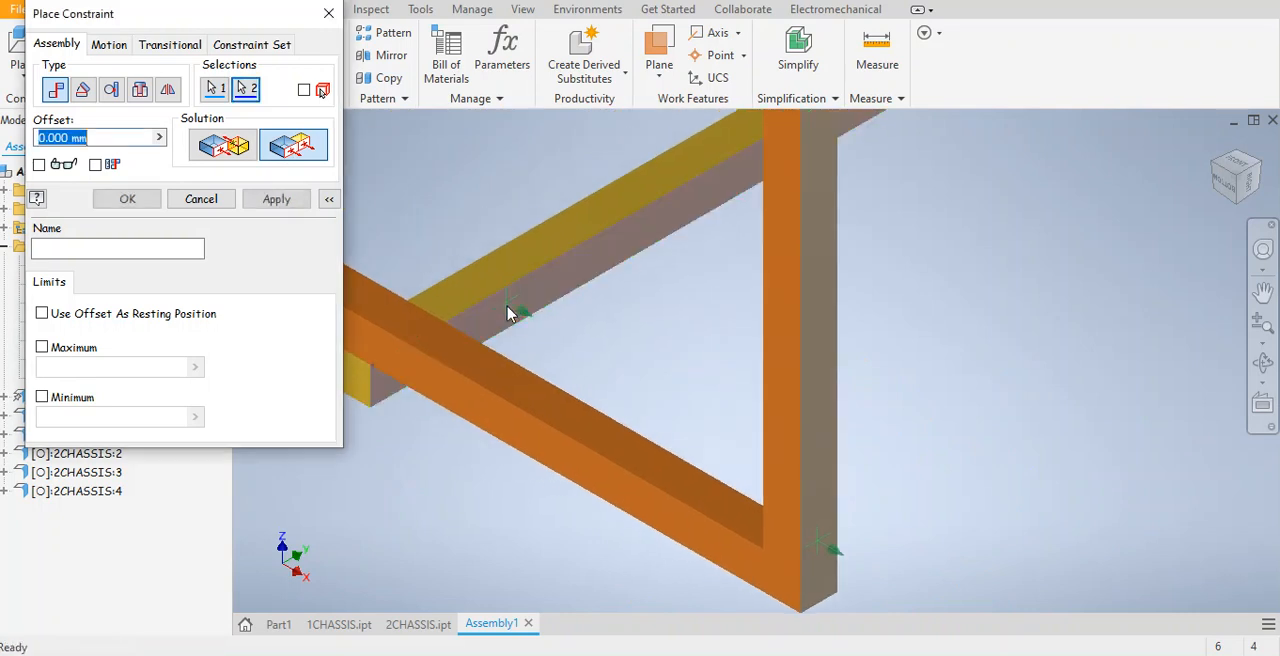
{"action": "left_click", "coordinate": [272, 202]}
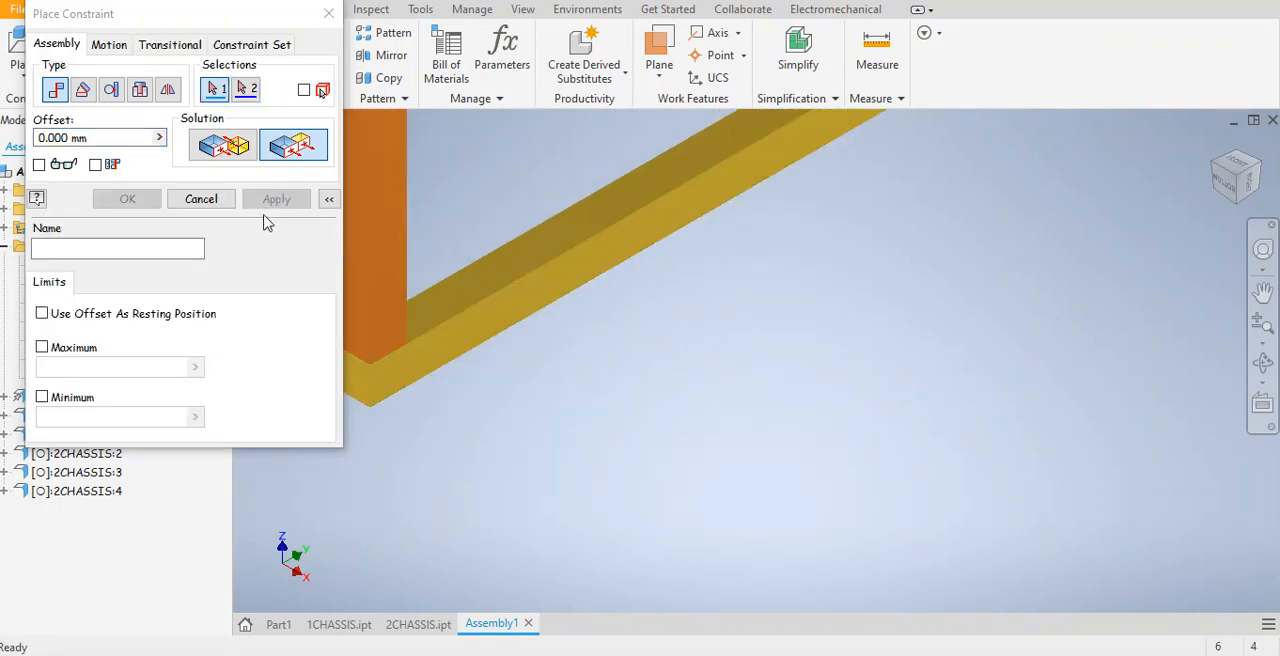
{"action": "middle_click_drag", "start_coordinate": [780, 287], "coordinate": [940, 466]}
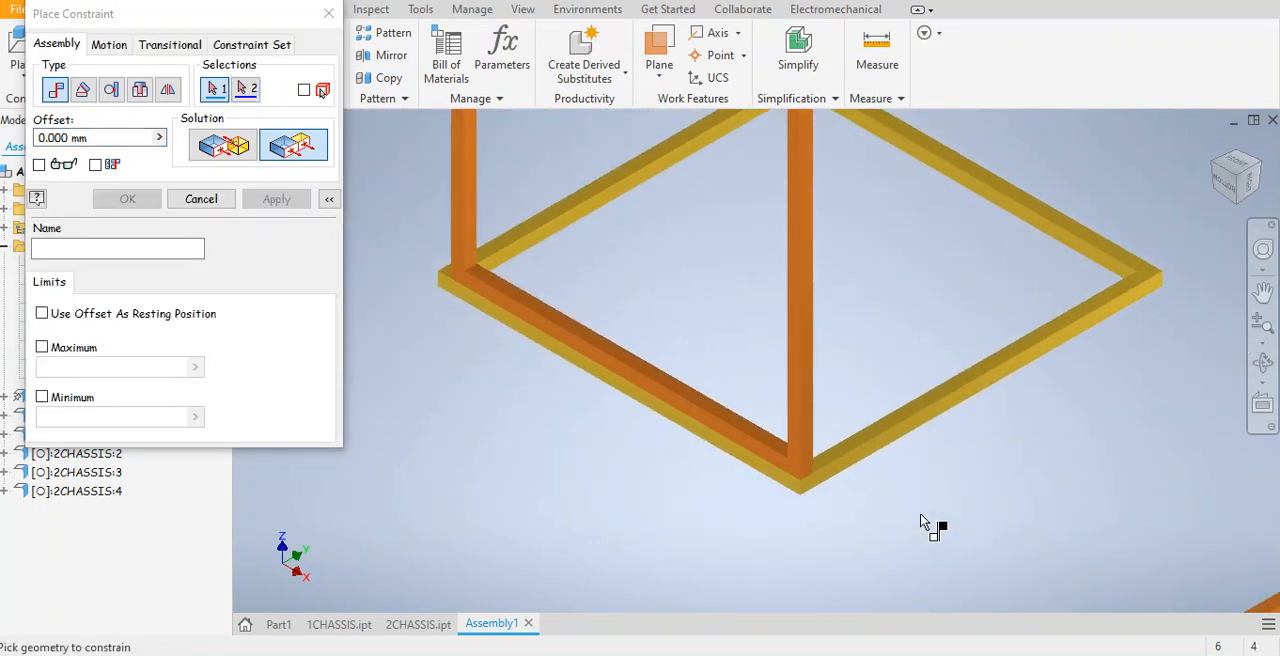
{"action": "scroll", "coordinate": [917, 443], "scroll_direction": "down", "scroll_amount": 2}
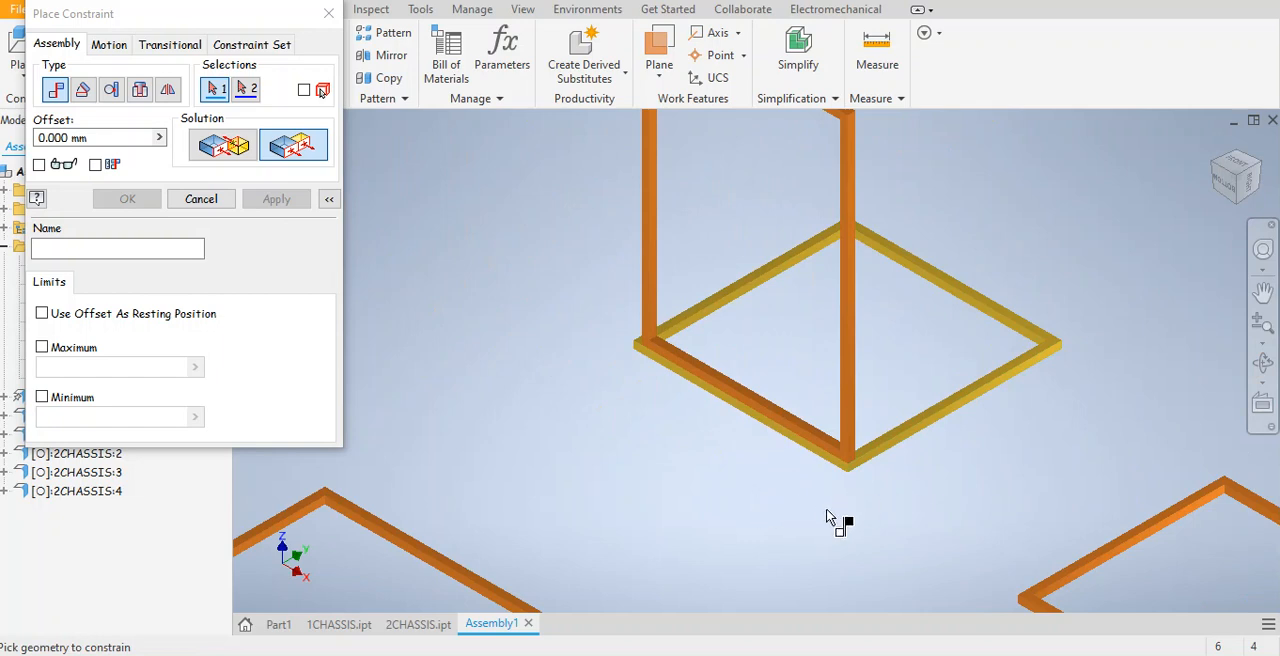
{"action": "middle_click_drag", "start_coordinate": [891, 532], "coordinate": [813, 440]}
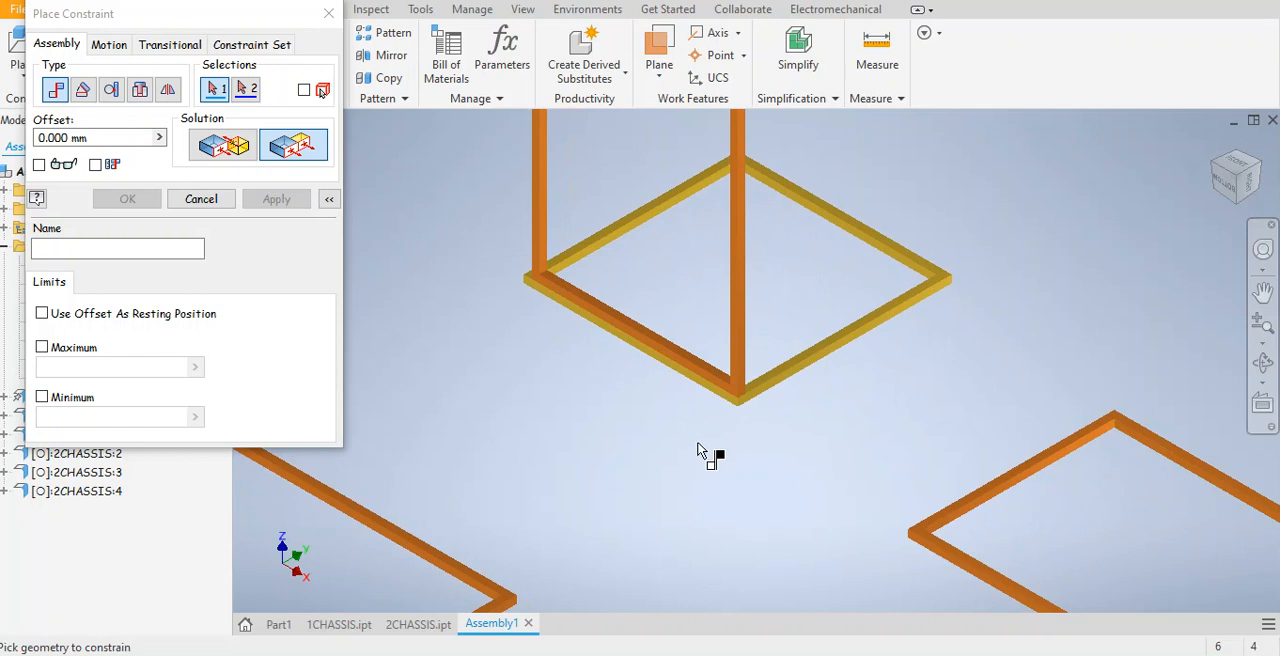
{"action": "middle_click_drag", "start_coordinate": [825, 487], "coordinate": [681, 298]}
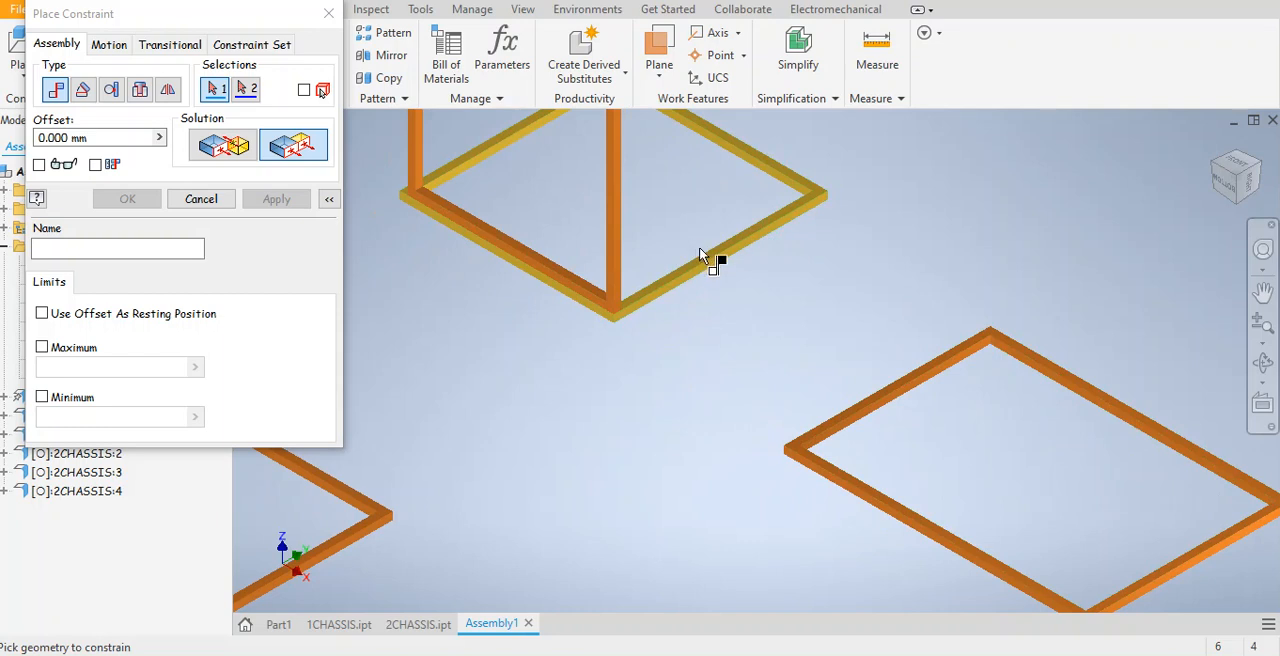
{"action": "scroll", "coordinate": [995, 487], "scroll_direction": "down", "scroll_amount": 5}
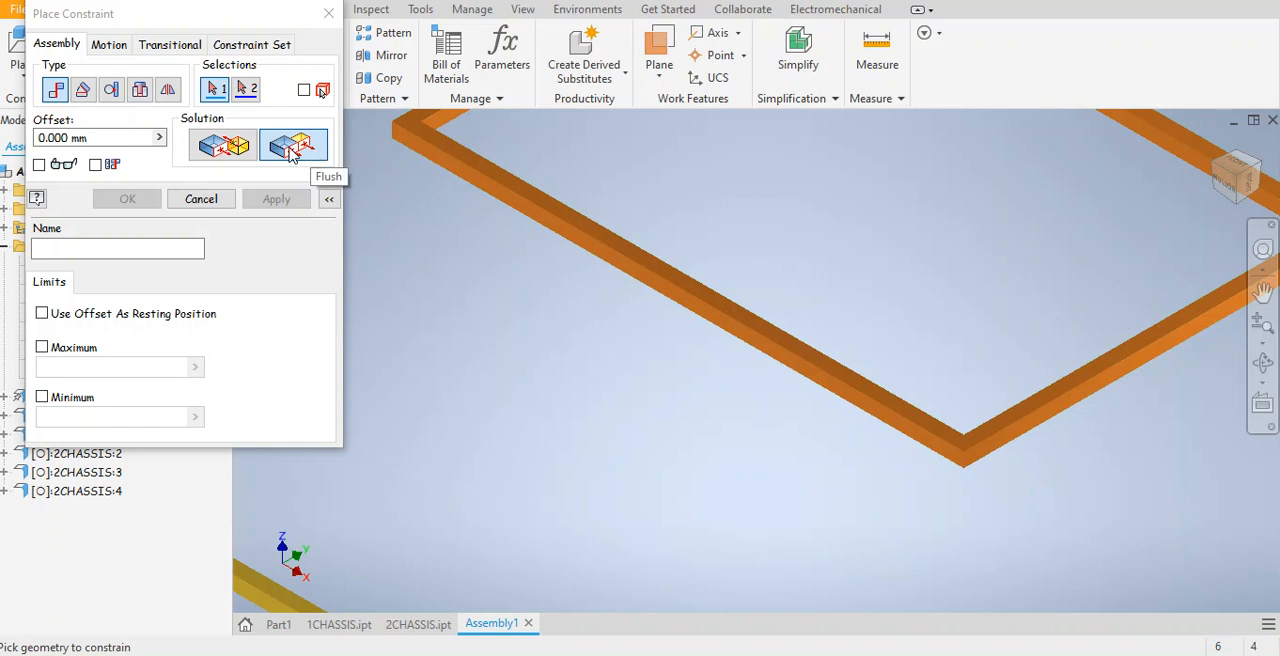
{"action": "left_click", "coordinate": [222, 148]}
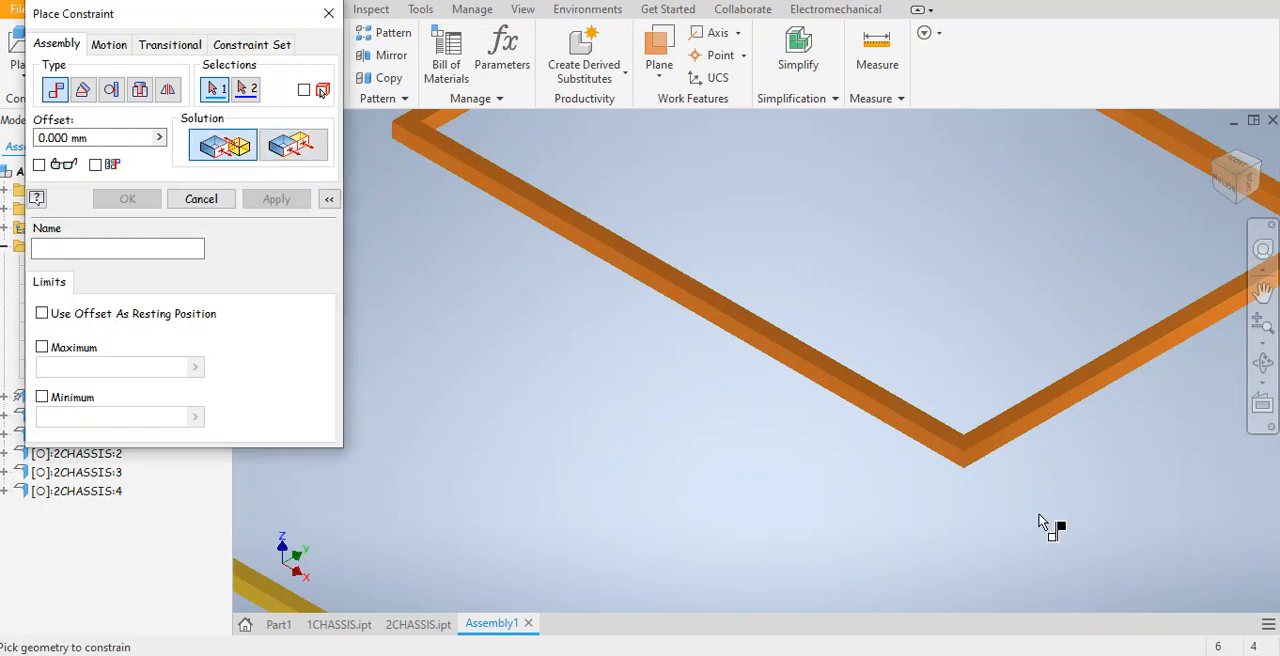
{"action": "scroll", "coordinate": [1000, 470], "scroll_direction": "up", "scroll_amount": 3}
{"action": "left_click", "coordinate": [985, 421]}
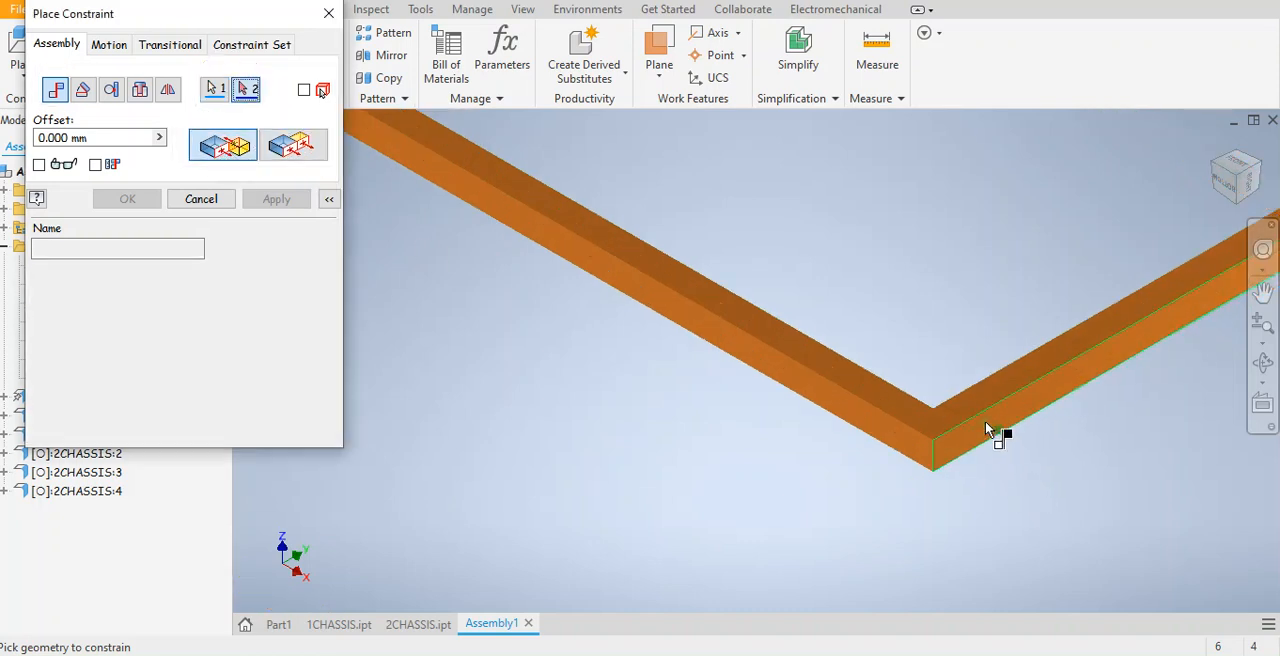
{"action": "middle_click_drag", "start_coordinate": [760, 237], "coordinate": [1035, 560]}
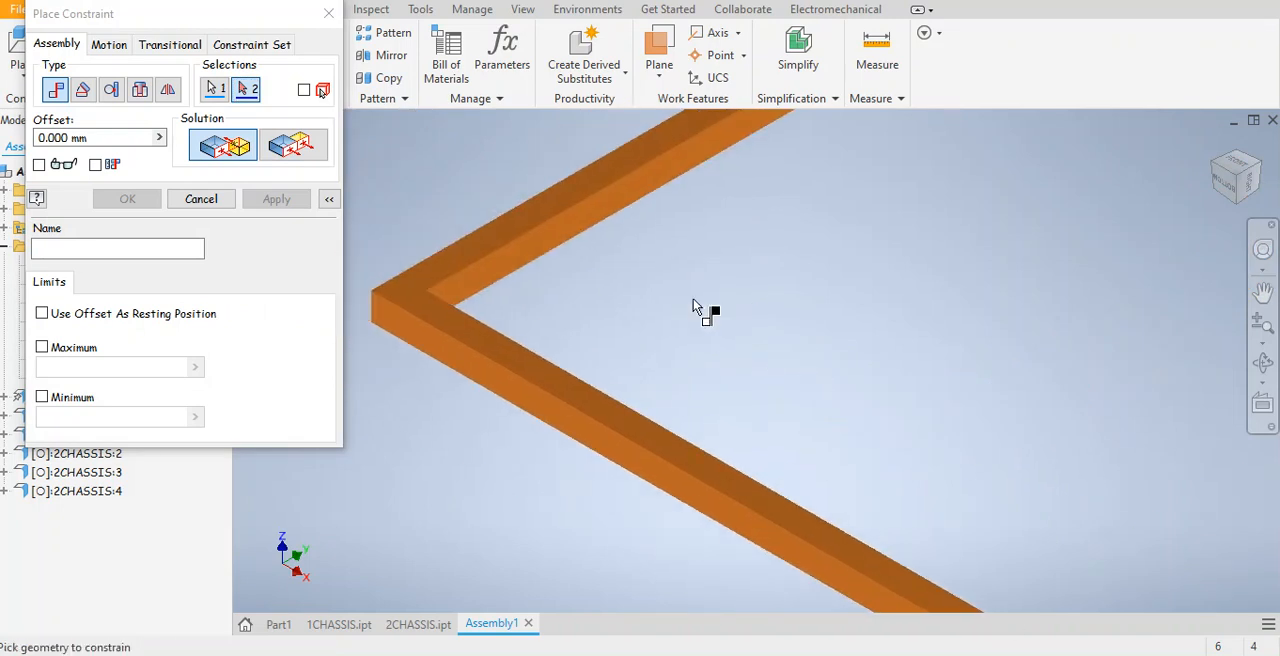
{"action": "middle_click_drag", "start_coordinate": [765, 215], "coordinate": [1005, 580]}
{"action": "scroll", "coordinate": [798, 375], "scroll_direction": "down", "scroll_amount": 3}
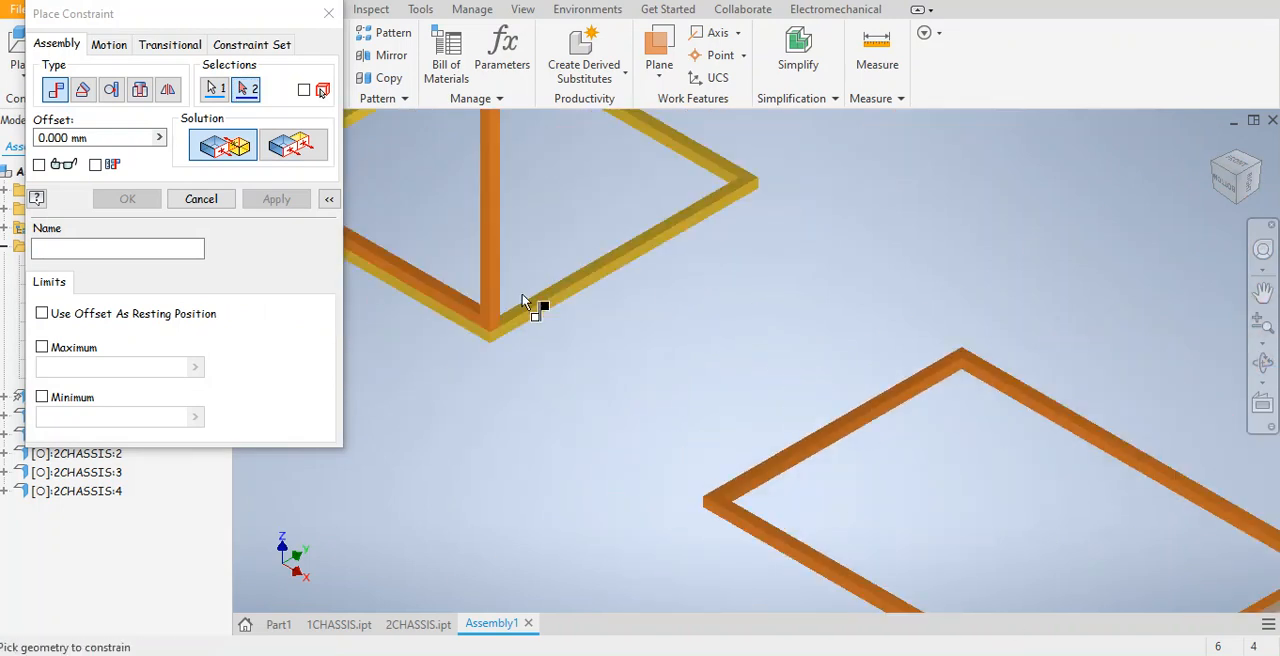
{"action": "scroll", "coordinate": [530, 310], "scroll_direction": "up", "scroll_amount": 2}
{"action": "left_click", "coordinate": [528, 320]}
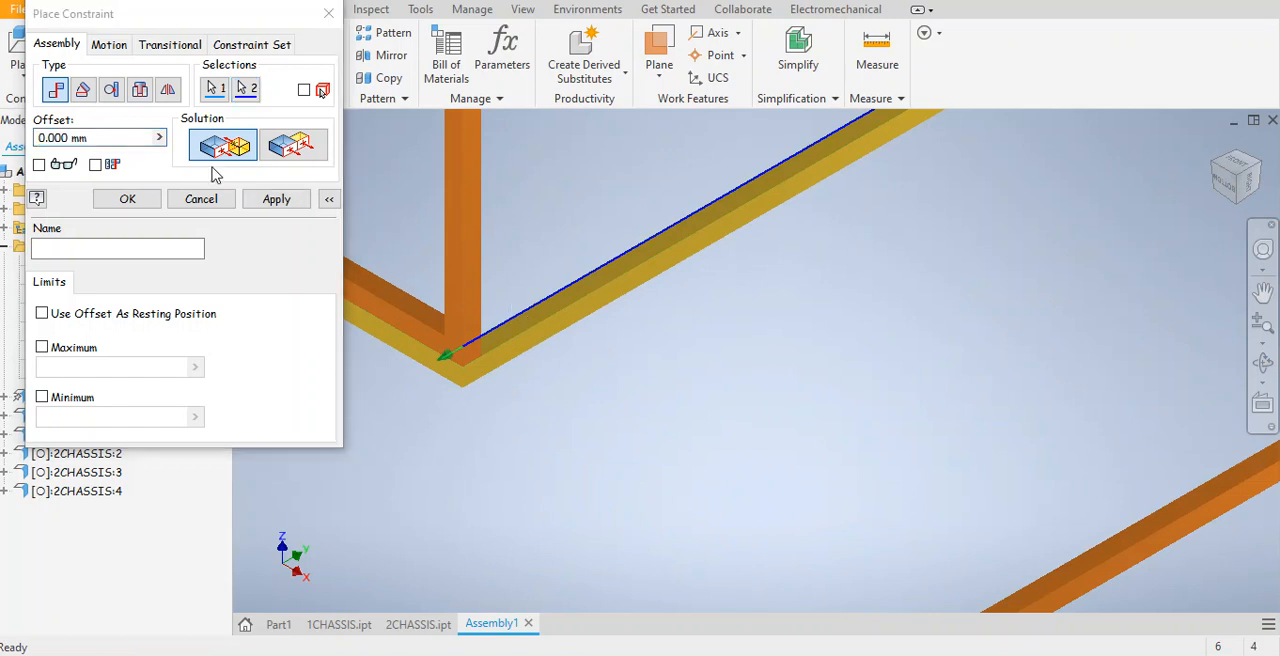
{"action": "left_click", "coordinate": [202, 201]}
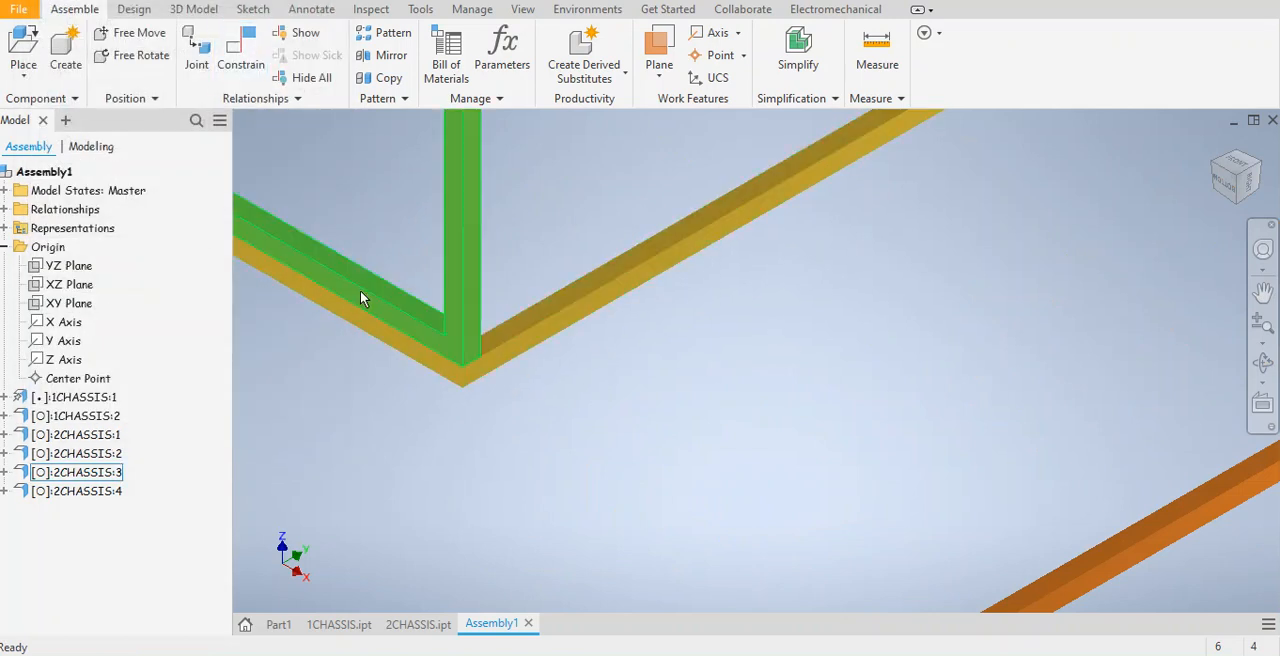
Mate the short outer end face of the right-hand loose 2CHASSIS frame to the top face of the square base frame.
{"action": "left_click", "coordinate": [248, 55]}
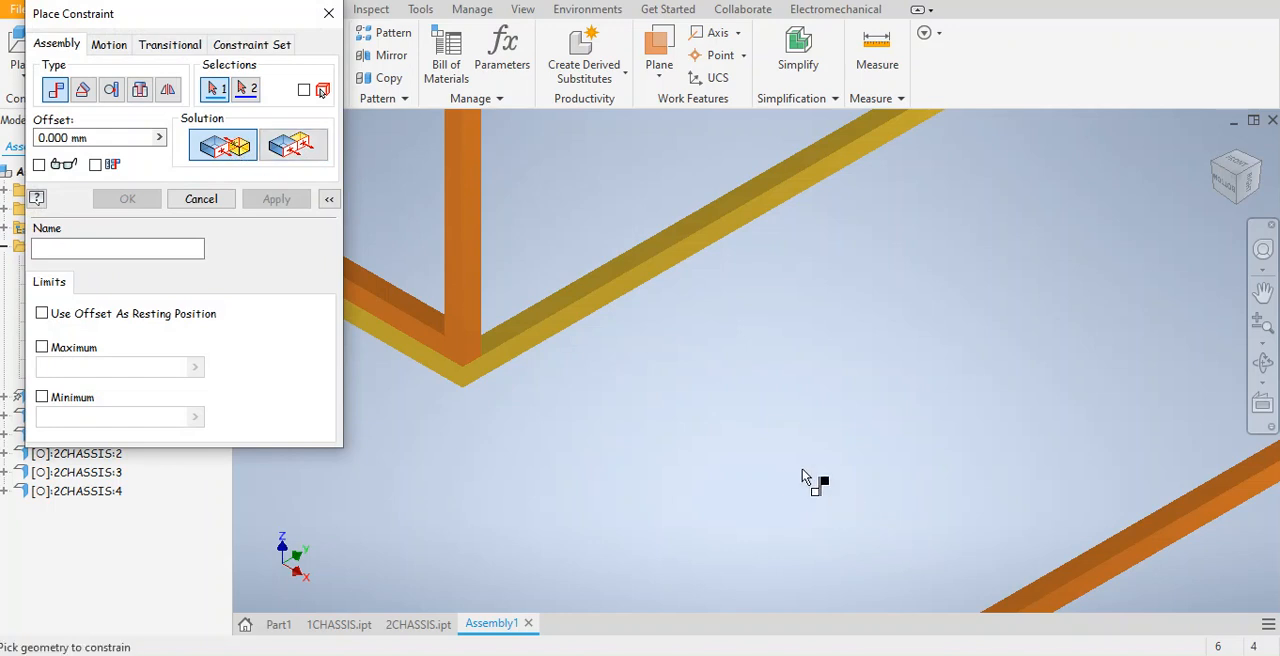
{"action": "left_click", "coordinate": [289, 147]}
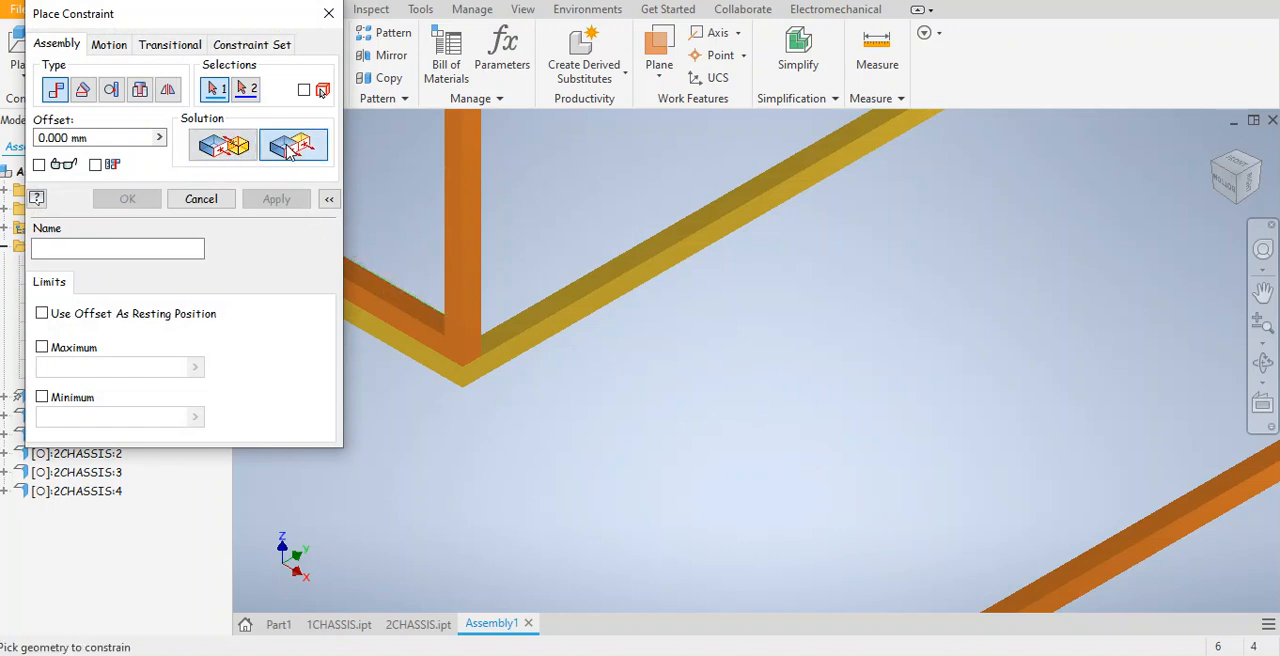
{"action": "left_click", "coordinate": [226, 148]}
{"action": "scroll", "coordinate": [1078, 450], "scroll_direction": "up", "scroll_amount": 6}
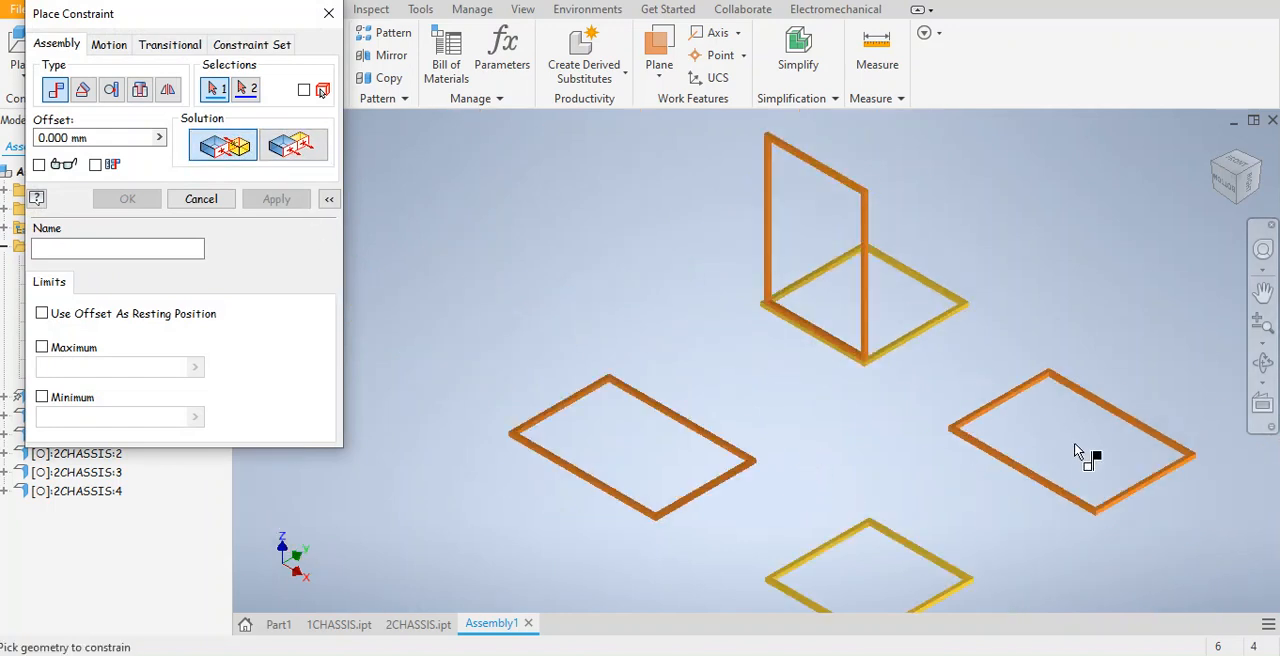
{"action": "scroll", "coordinate": [1076, 452], "scroll_direction": "down", "scroll_amount": 10}
{"action": "left_click", "coordinate": [983, 515]}
{"action": "scroll", "coordinate": [680, 351], "scroll_direction": "up", "scroll_amount": 5}
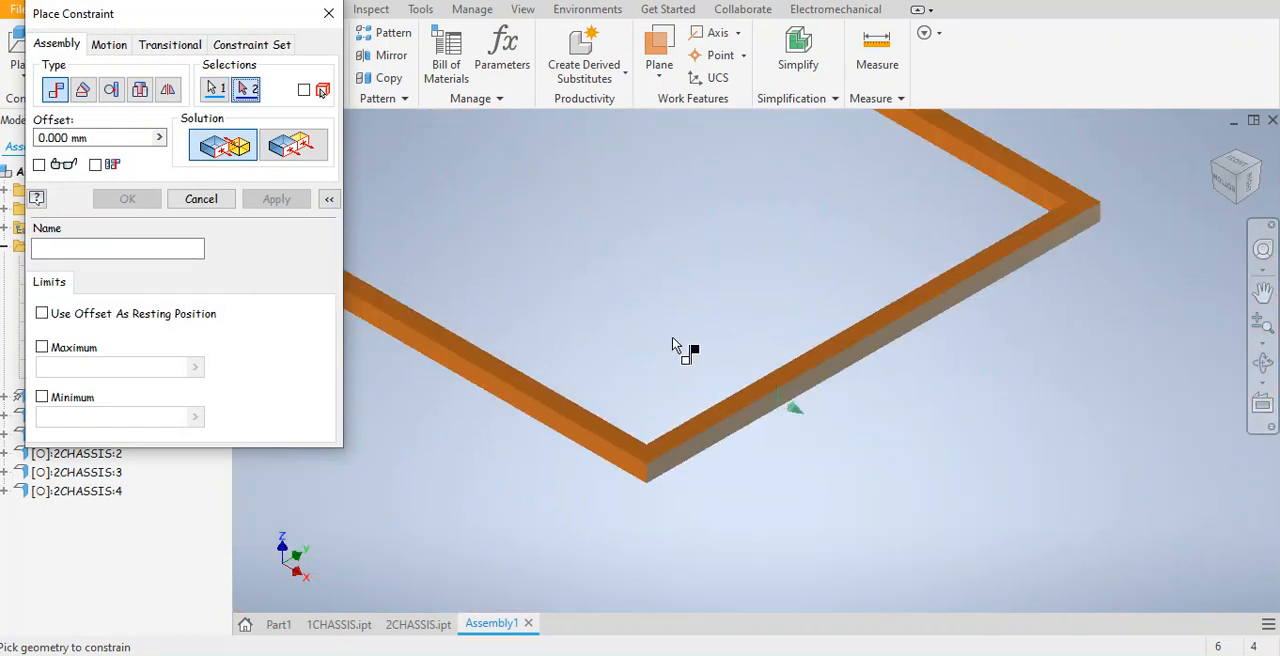
{"action": "middle_click_drag", "start_coordinate": [626, 303], "coordinate": [910, 620]}
{"action": "scroll", "coordinate": [649, 217], "scroll_direction": "down", "scroll_amount": 8}
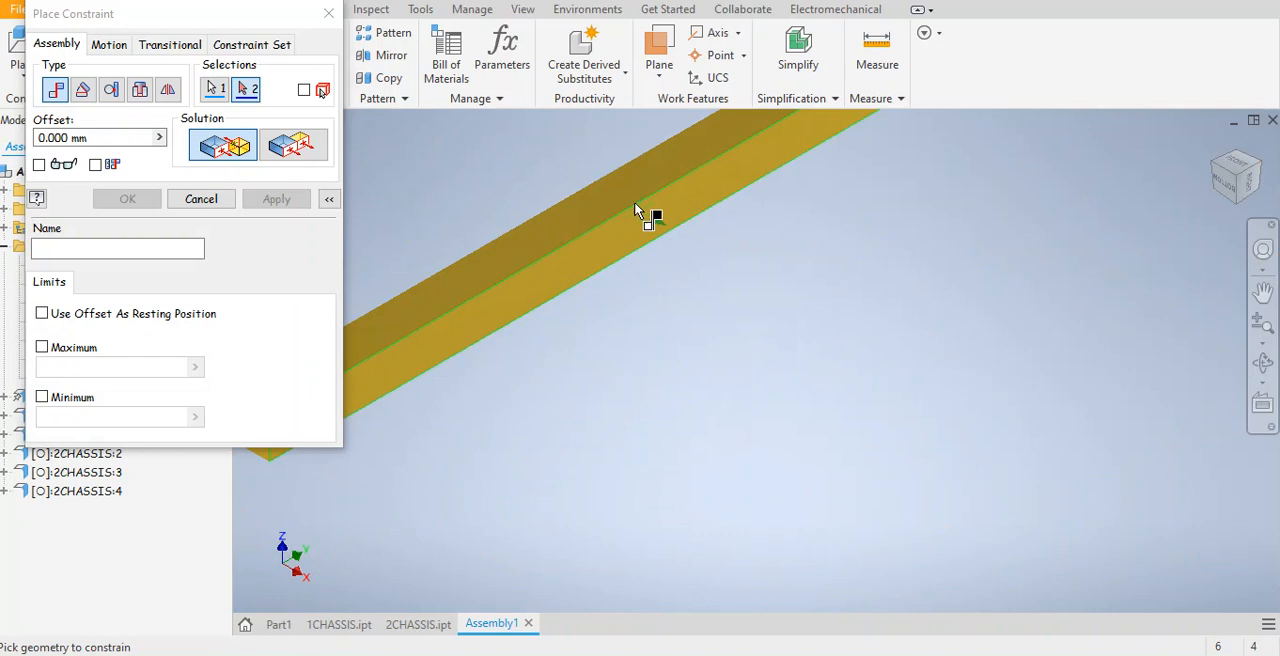
{"action": "left_click", "coordinate": [590, 222]}
{"action": "left_click", "coordinate": [589, 222]}
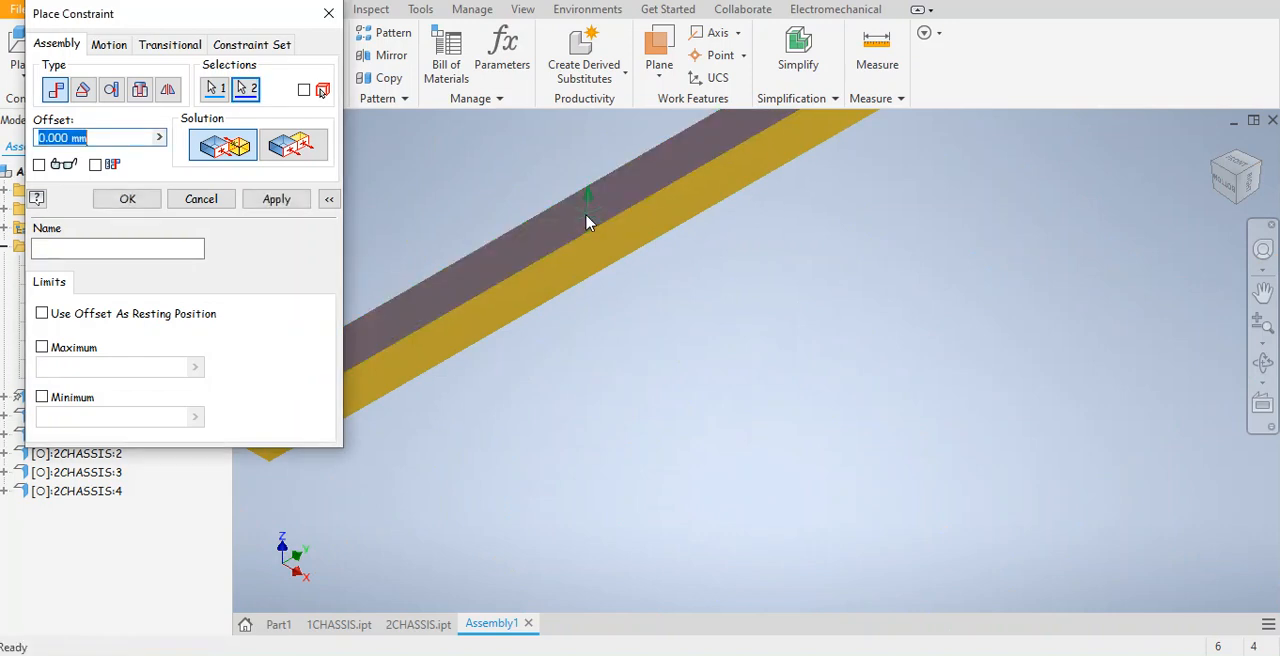
{"action": "left_click", "coordinate": [276, 199]}
{"action": "scroll", "coordinate": [963, 516], "scroll_direction": "up", "scroll_amount": 5}
{"action": "middle_click_drag", "start_coordinate": [963, 516], "coordinate": [1076, 553]}
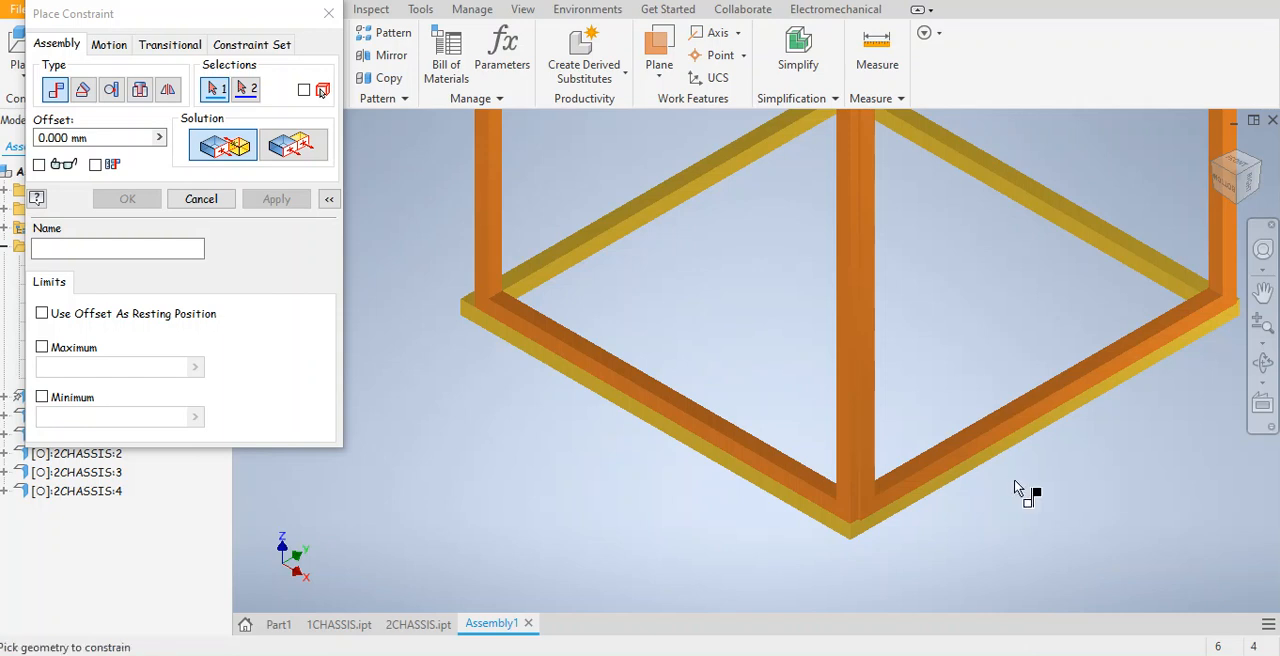
Slide the second upright 2CHASSIS frame away from the corner and add a Flush constraint between its broad face and the base's front-right outer side face.
{"action": "left_click", "coordinate": [325, 14]}
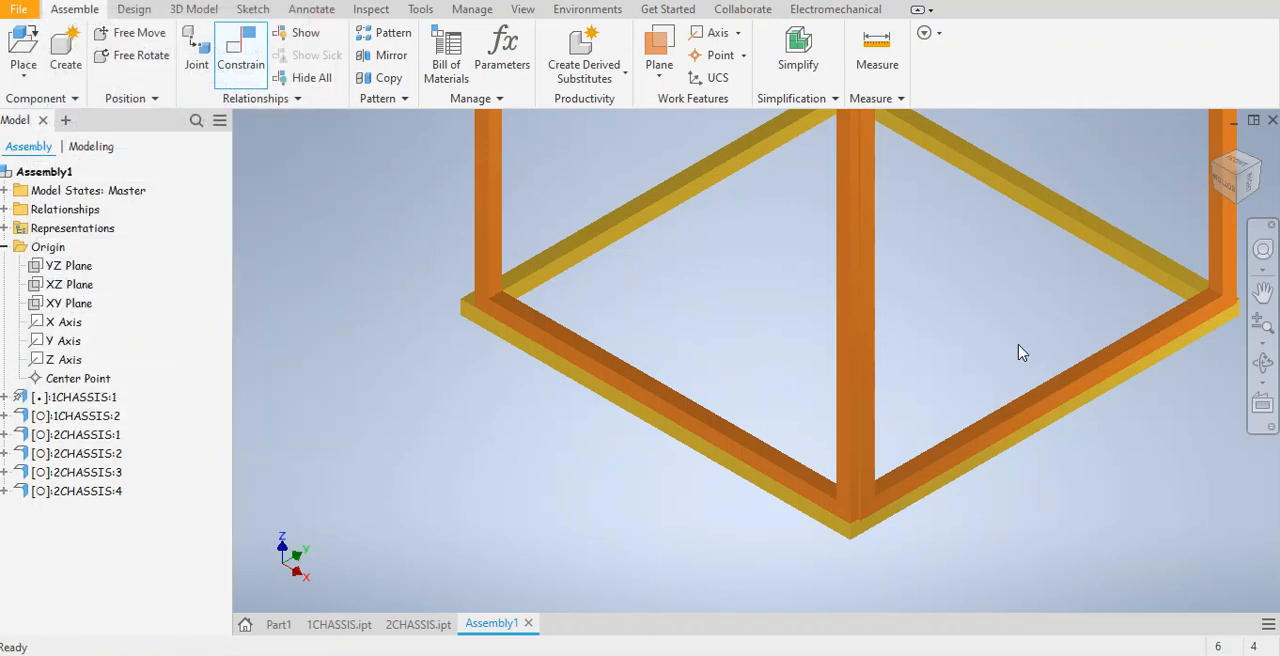
{"action": "left_click_drag", "start_coordinate": [1003, 422], "coordinate": [1066, 372]}
{"action": "scroll", "coordinate": [1010, 460], "scroll_direction": "up", "scroll_amount": 3}
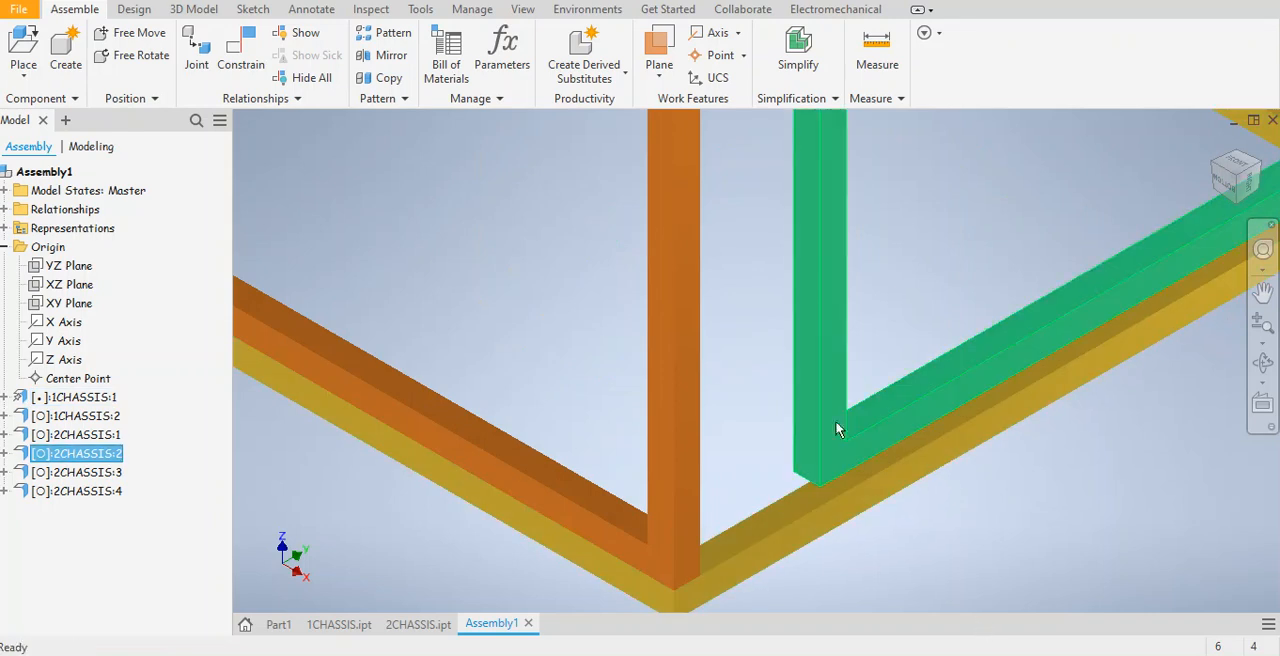
{"action": "left_click", "coordinate": [249, 62]}
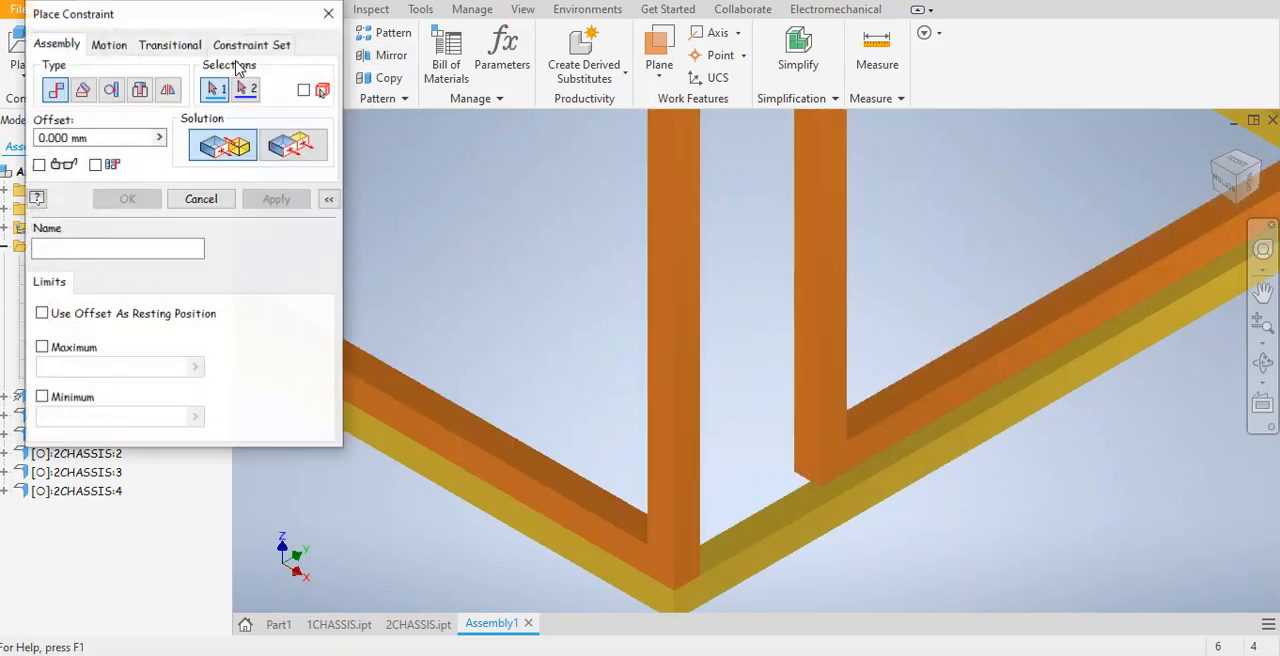
{"action": "left_click", "coordinate": [292, 145]}
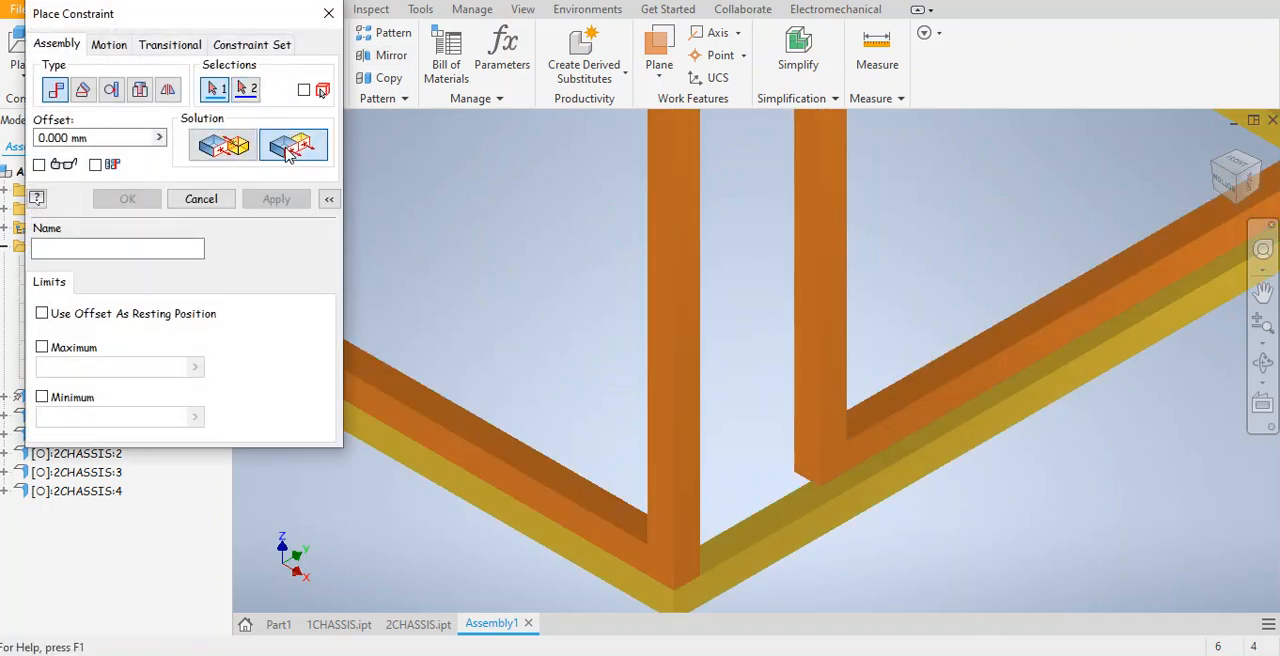
{"action": "left_click", "coordinate": [881, 434]}
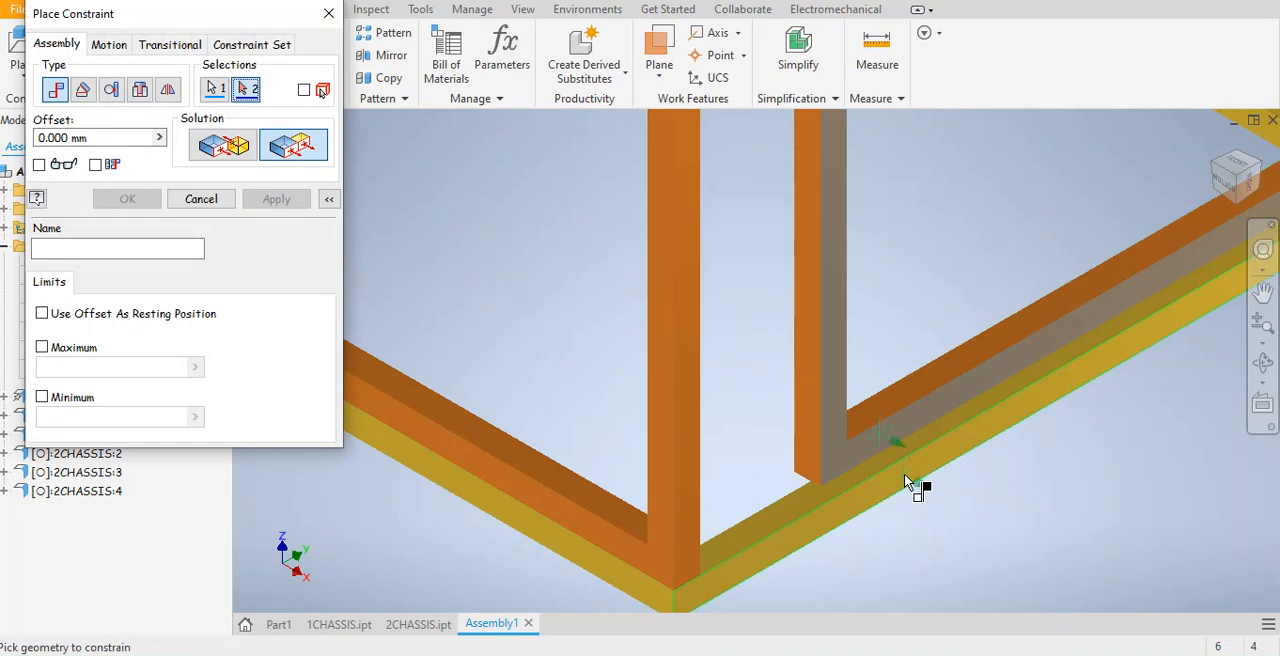
{"action": "left_click", "coordinate": [904, 473]}
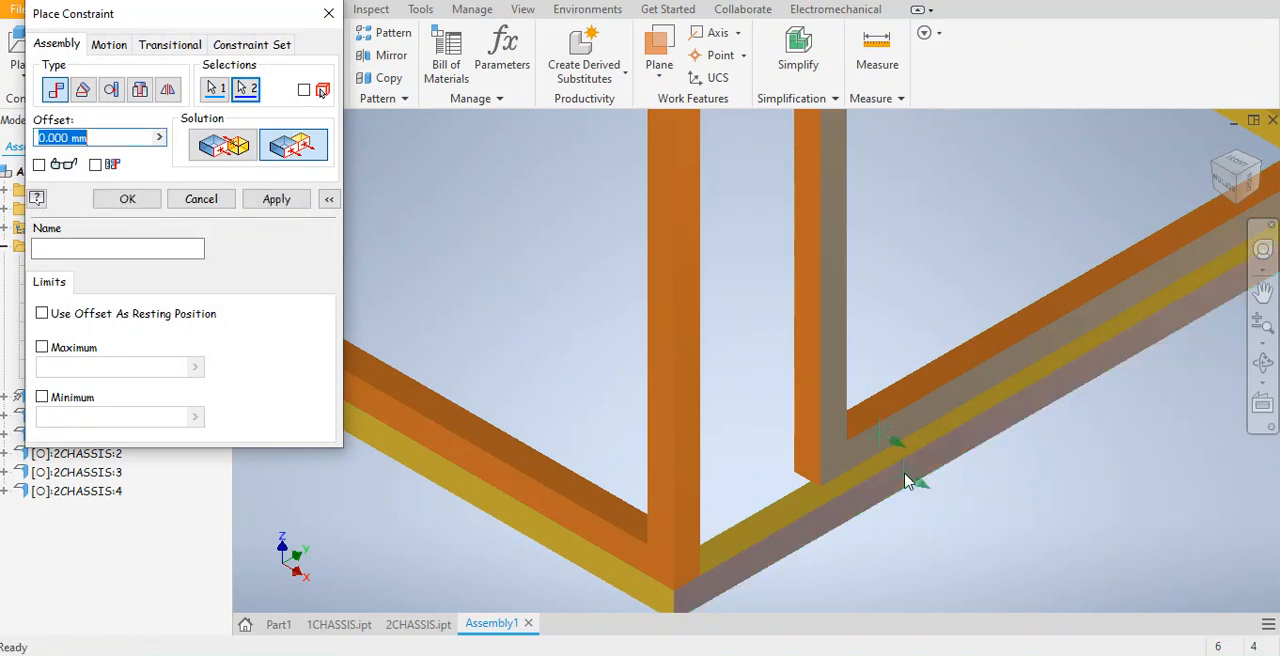
{"action": "left_click", "coordinate": [279, 203]}
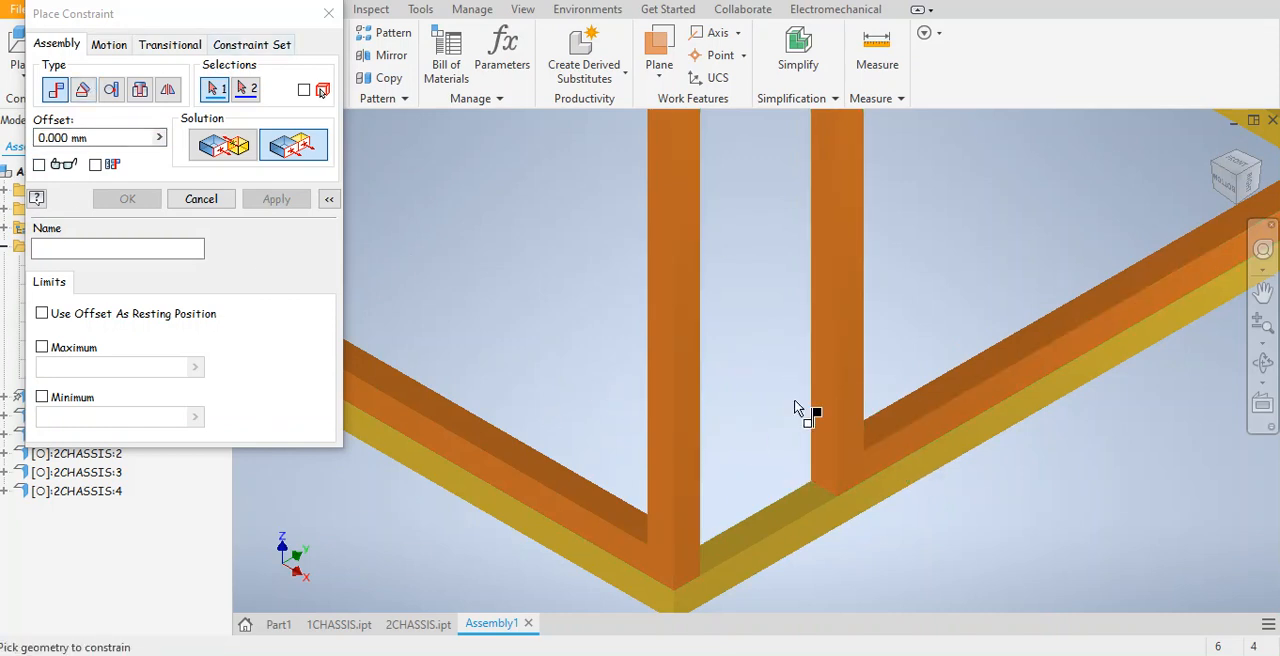
Mate the second upright frame's narrow outer side face to the facing inner broad face of the first upright 2CHASSIS frame.
{"action": "left_click", "coordinate": [222, 145]}
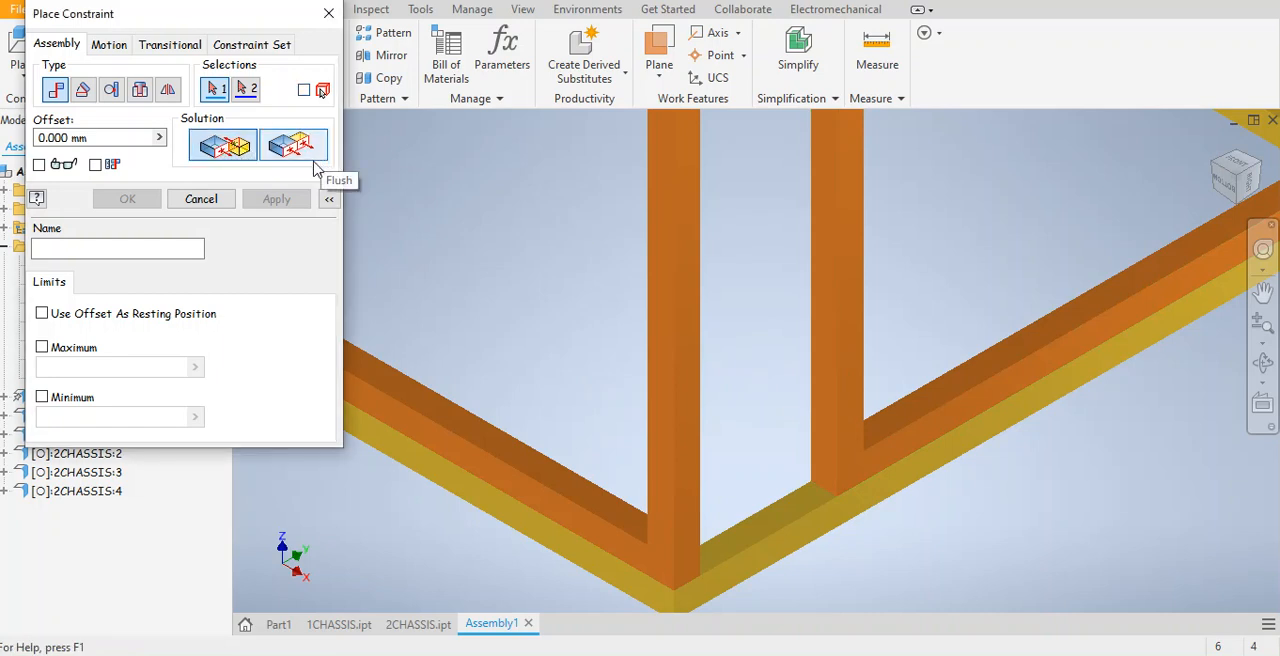
{"action": "left_click", "coordinate": [827, 402]}
{"action": "key", "text": "F2"}
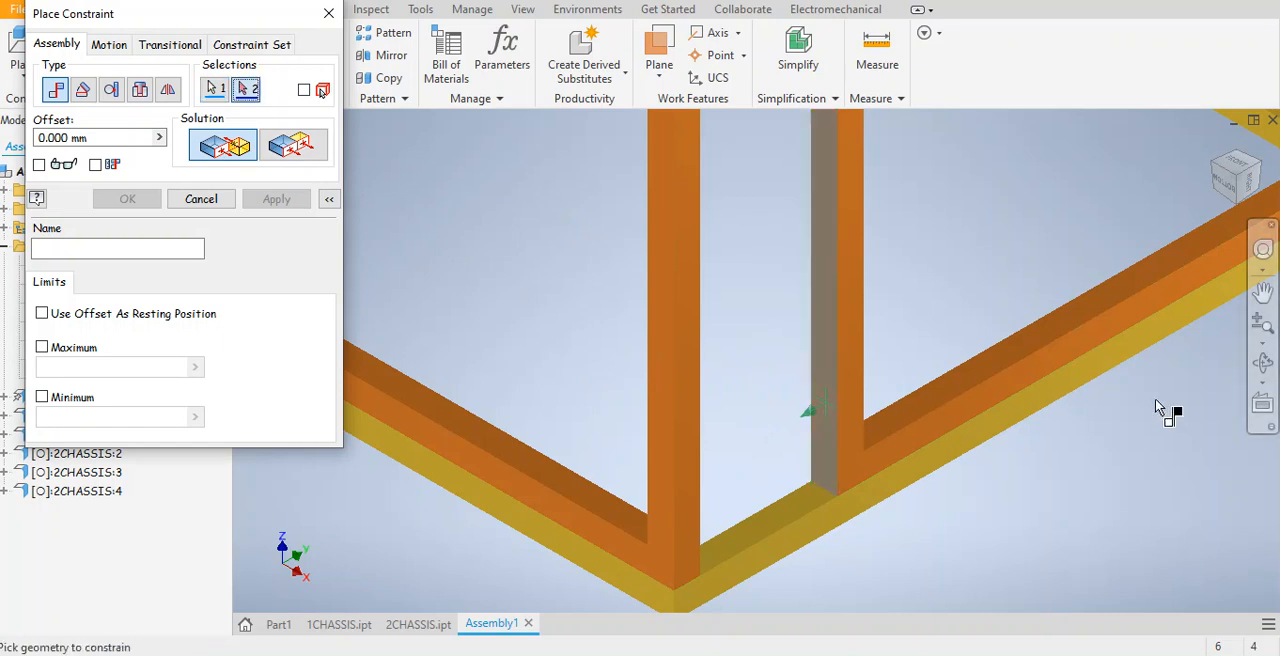
{"action": "left_click", "coordinate": [1260, 369]}
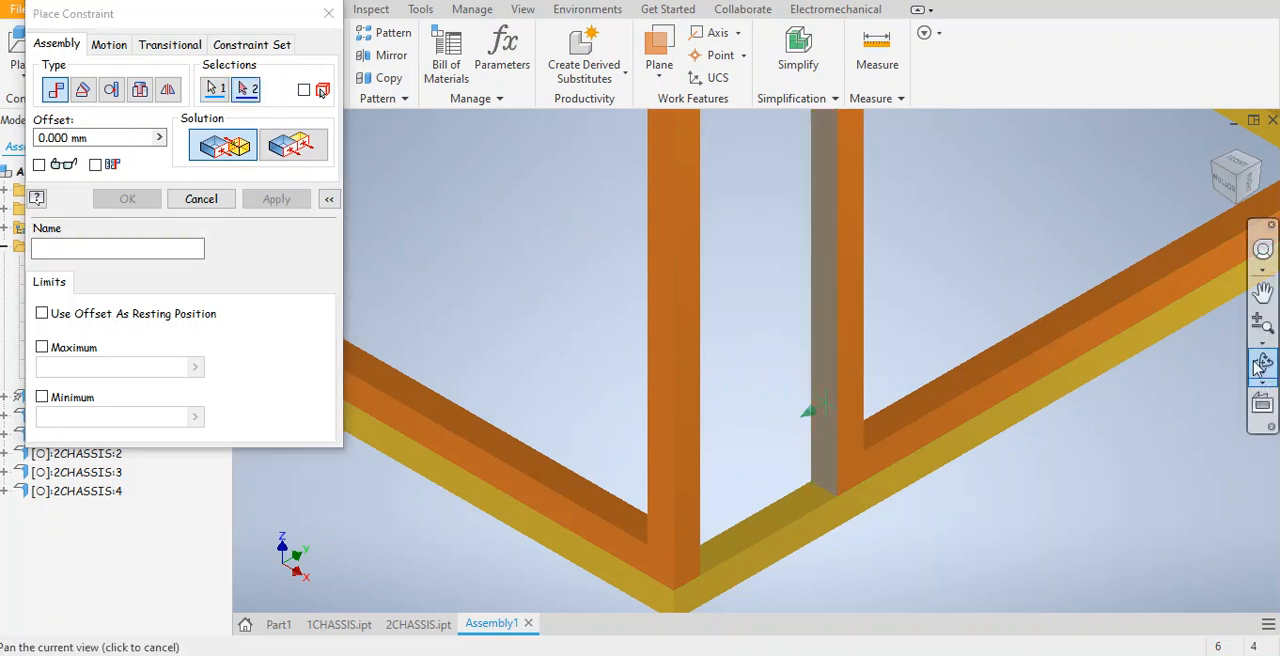
{"action": "left_click", "coordinate": [1037, 377]}
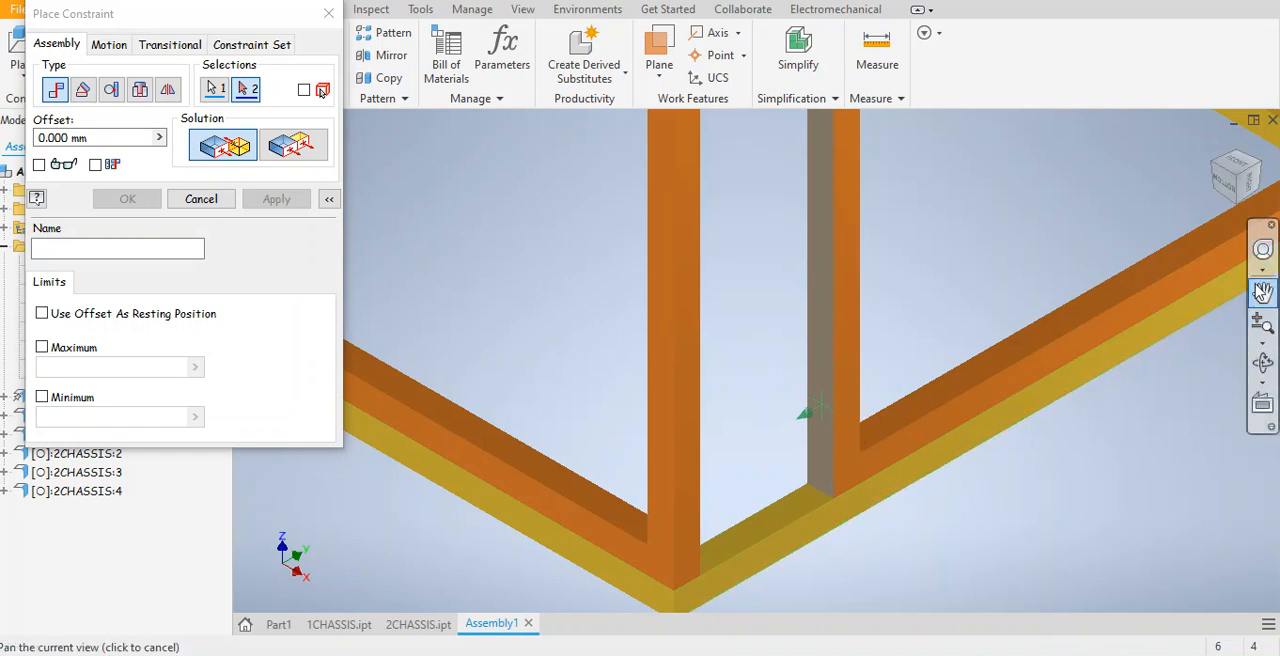
{"action": "left_click_drag", "start_coordinate": [1250, 182], "coordinate": [1228, 175]}
{"action": "scroll", "coordinate": [377, 535], "scroll_direction": "down", "scroll_amount": 3}
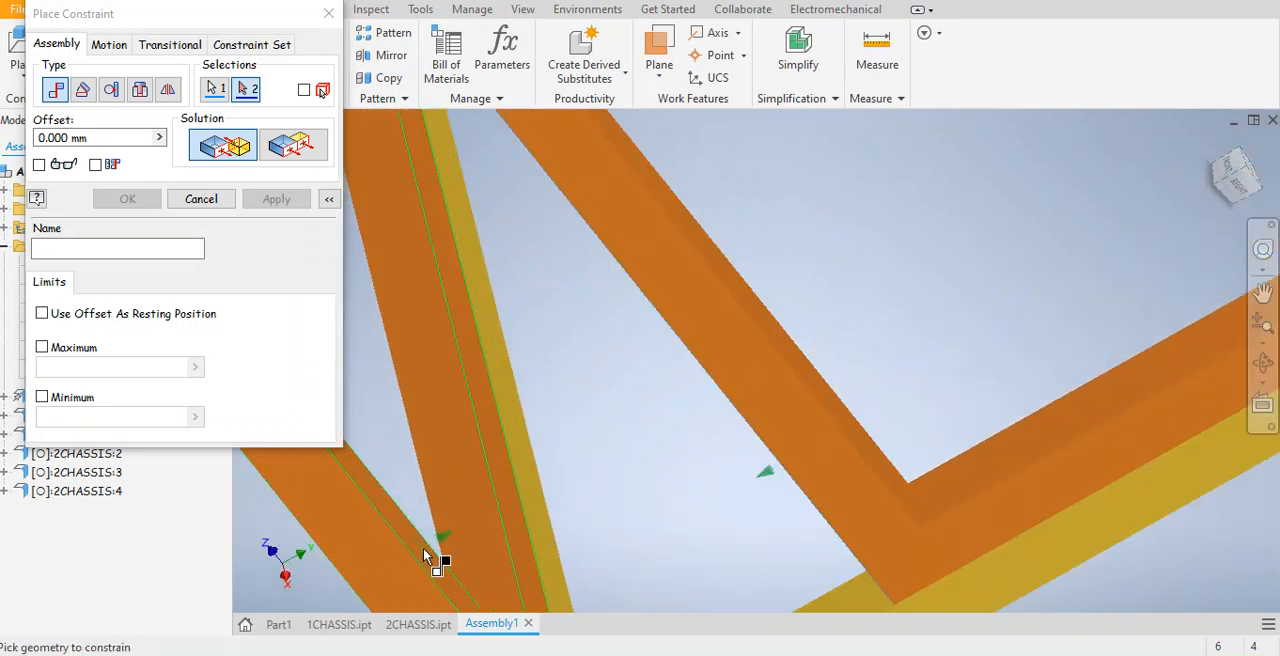
{"action": "left_click", "coordinate": [423, 547]}
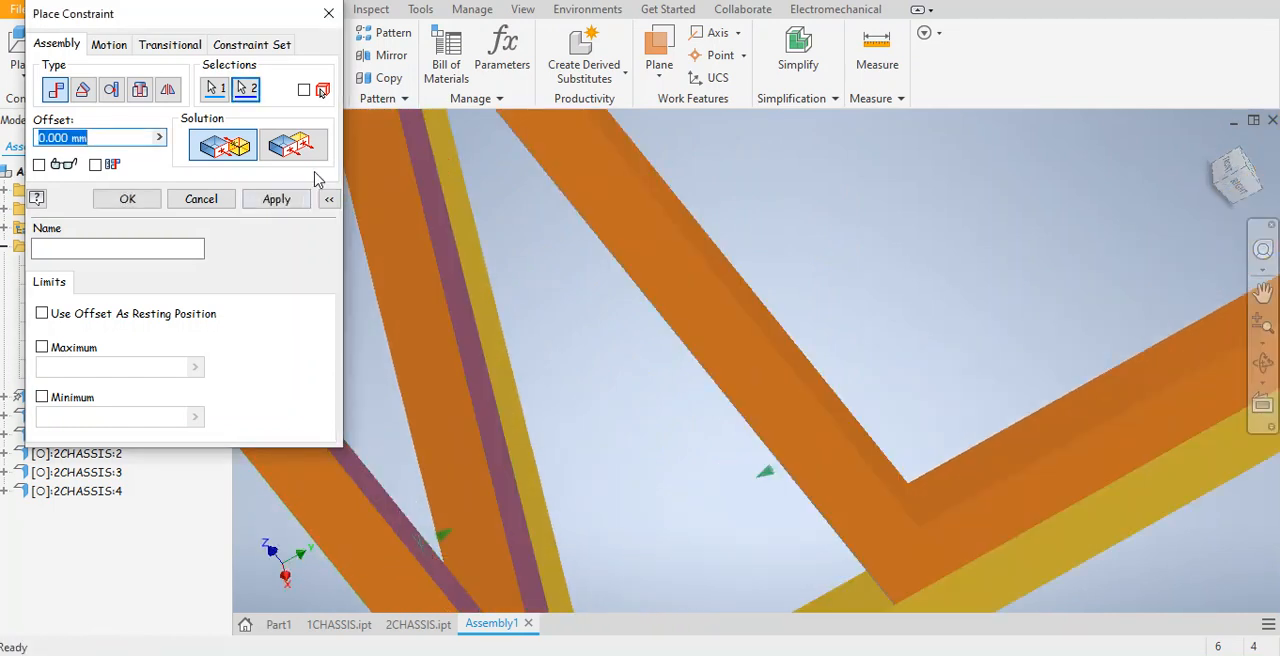
{"action": "left_click", "coordinate": [280, 208]}
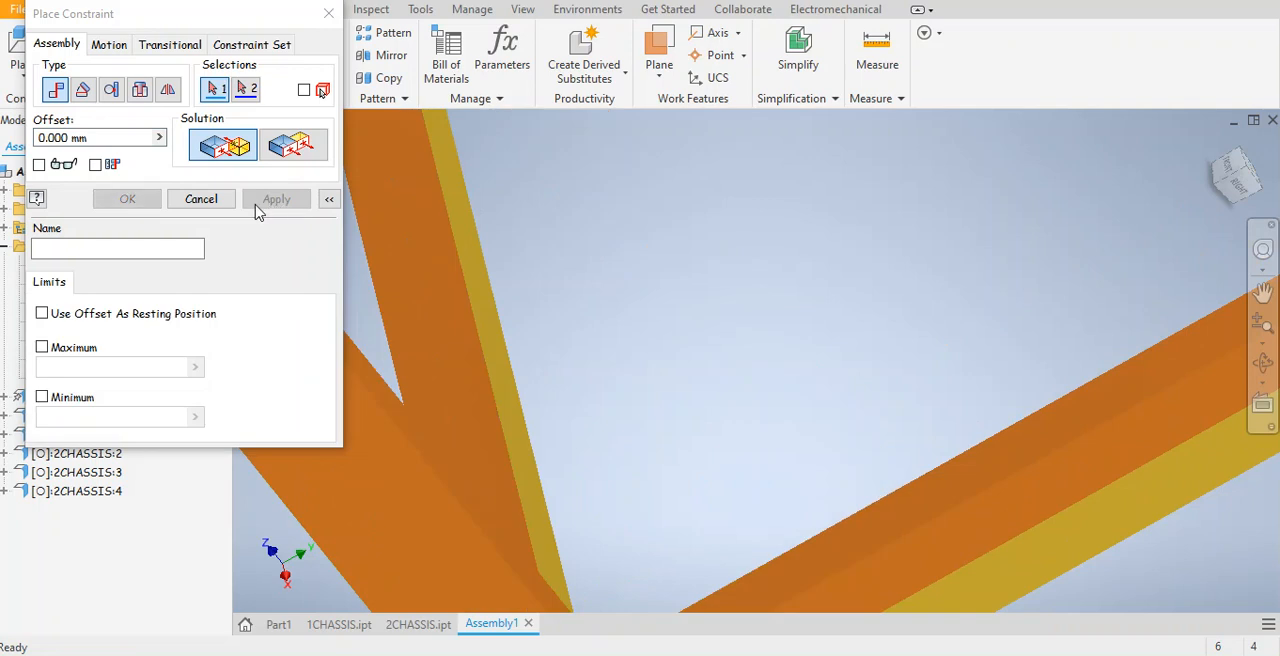
Inspect from several angles how the two upright frames meet at the corner of the square base, and end constraint placement.
{"action": "scroll", "coordinate": [800, 300], "scroll_direction": "up", "scroll_amount": 3}
{"action": "middle_click_drag", "start_coordinate": [854, 325], "coordinate": [879, 358]}
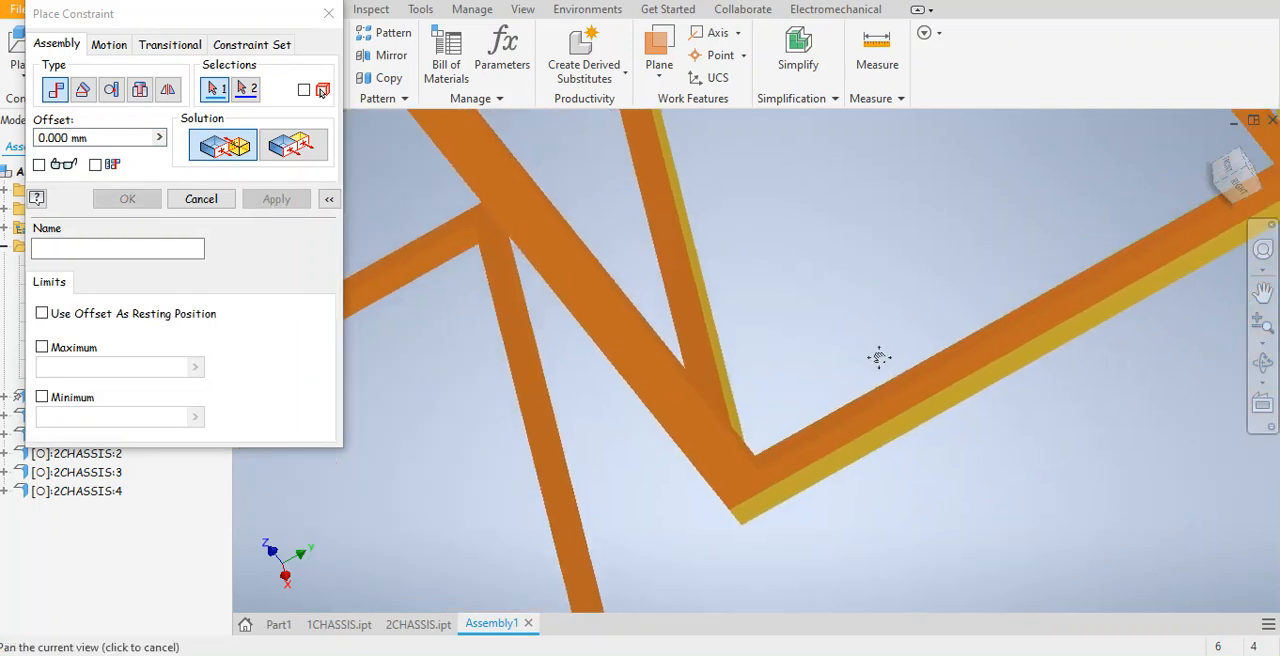
{"action": "left_click", "coordinate": [1262, 364]}
{"action": "left_click_drag", "start_coordinate": [844, 364], "coordinate": [648, 430]}
{"action": "left_click_drag", "start_coordinate": [733, 427], "coordinate": [733, 570]}
{"action": "left_click_drag", "start_coordinate": [985, 587], "coordinate": [901, 405]}
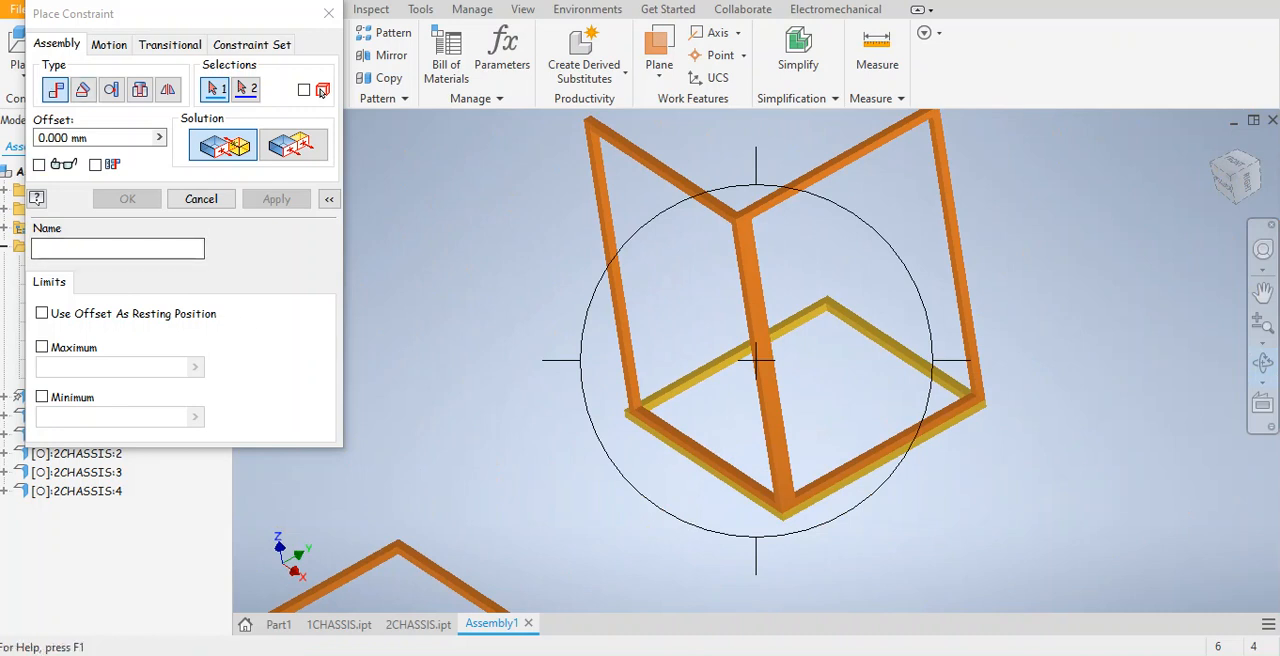
{"action": "left_click", "coordinate": [328, 13]}
{"action": "middle_click_drag", "start_coordinate": [1091, 489], "coordinate": [1051, 471]}
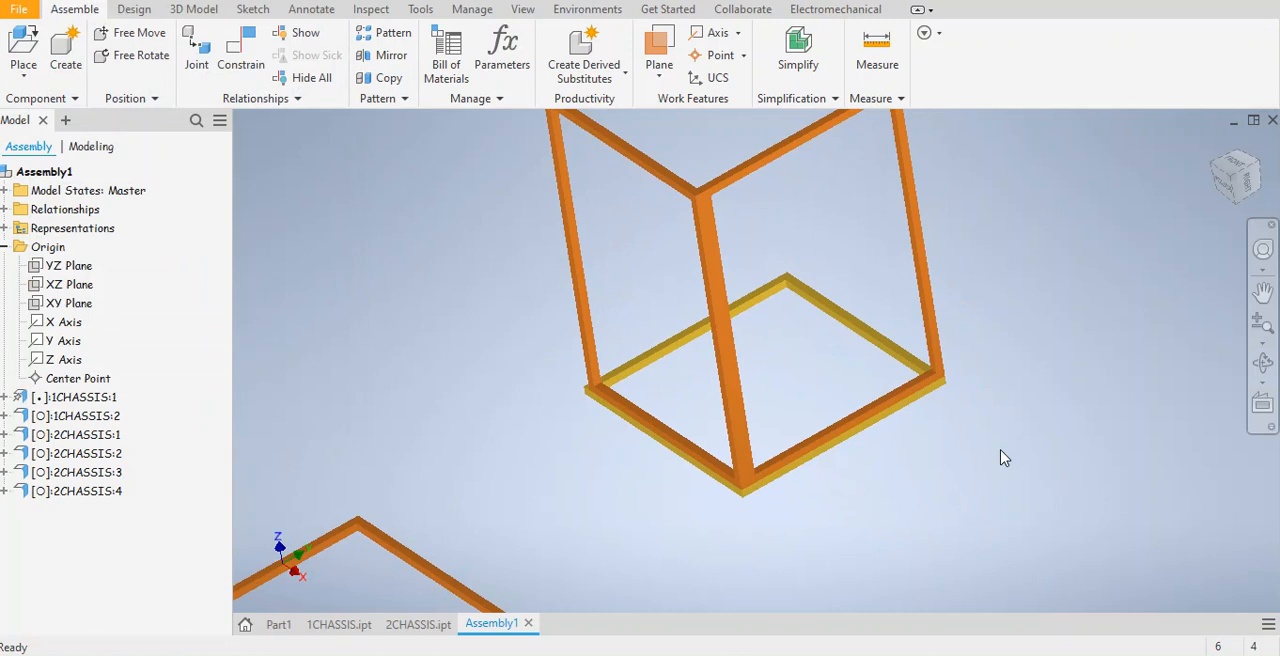
Reposition the loose frames, placing the two remaining 2CHASSIS frames on opposite sides above the square base and leaving the loose 1CHASSIS frame below.
{"action": "scroll", "coordinate": [792, 380], "scroll_direction": "down", "scroll_amount": 3}
{"action": "middle_click_drag", "start_coordinate": [794, 374], "coordinate": [839, 267]}
{"action": "middle_click_drag", "start_coordinate": [836, 368], "coordinate": [700, 517]}
{"action": "middle_click_drag", "start_coordinate": [800, 480], "coordinate": [610, 190]}
{"action": "left_click_drag", "start_coordinate": [634, 500], "coordinate": [780, 186]}
{"action": "middle_click_drag", "start_coordinate": [394, 271], "coordinate": [558, 530]}
{"action": "scroll", "coordinate": [556, 530], "scroll_direction": "up", "scroll_amount": 3}
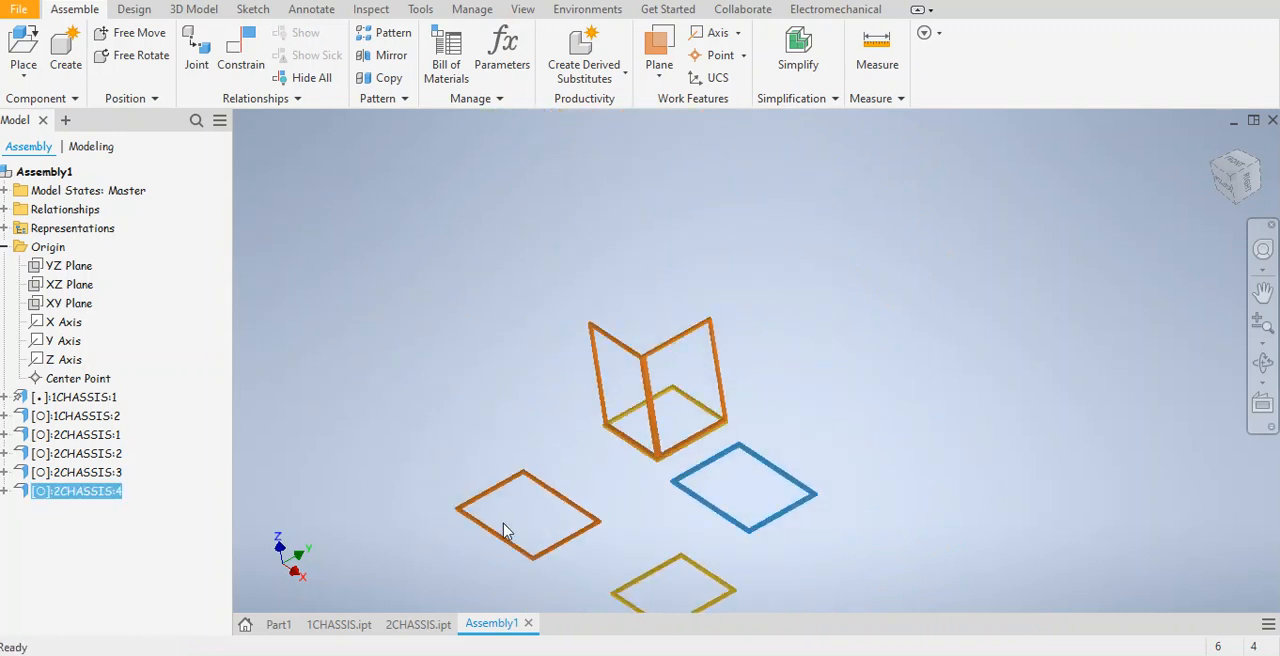
{"action": "left_click_drag", "start_coordinate": [530, 492], "coordinate": [621, 325]}
{"action": "left_click_drag", "start_coordinate": [771, 477], "coordinate": [755, 340]}
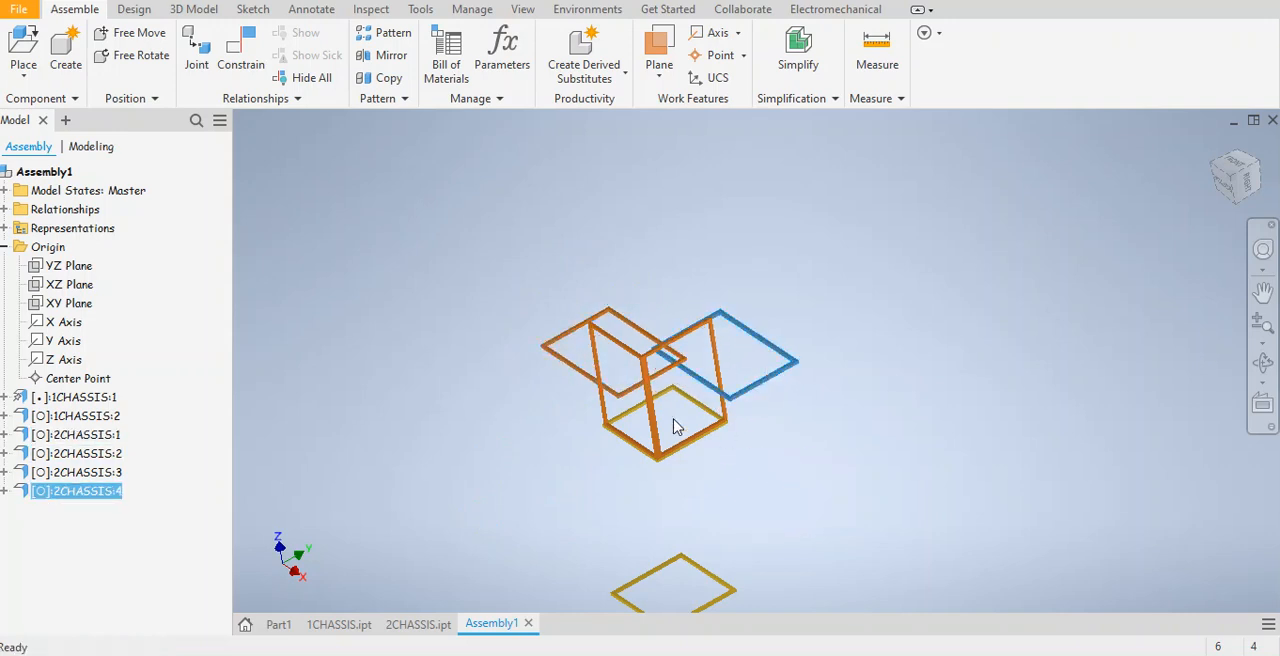
{"action": "scroll", "coordinate": [695, 428], "scroll_direction": "down", "scroll_amount": 3}
{"action": "scroll", "coordinate": [695, 428], "scroll_direction": "down", "scroll_amount": 3}
{"action": "middle_click_drag", "start_coordinate": [693, 422], "coordinate": [842, 506]}
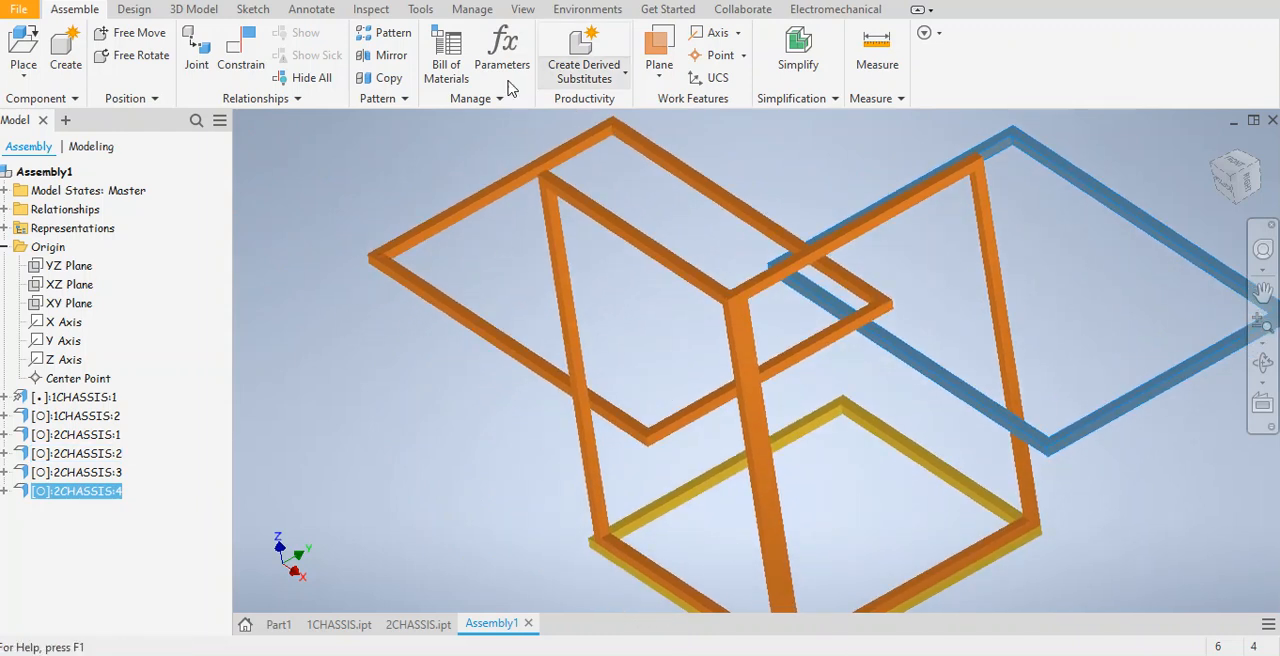
Mate the short outer end face of the left-hand loose 2CHASSIS frame to the top face of the square base frame.
{"action": "left_click", "coordinate": [241, 50]}
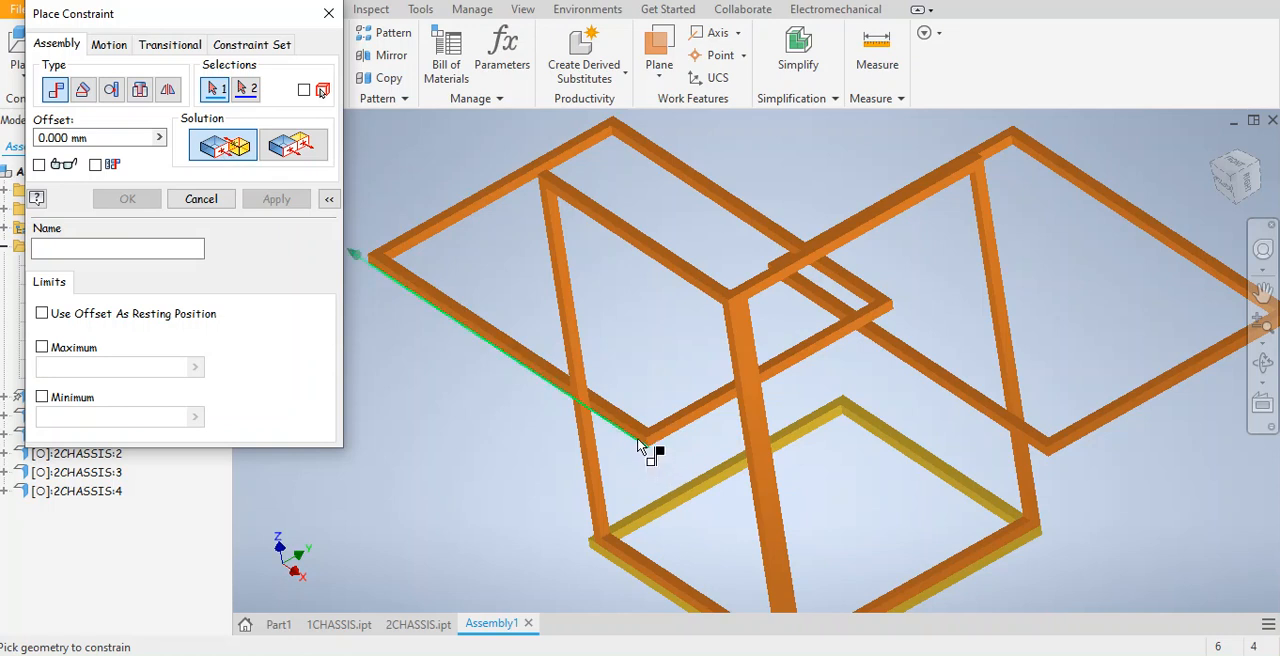
{"action": "scroll", "coordinate": [680, 445], "scroll_direction": "down", "scroll_amount": 5}
{"action": "left_click", "coordinate": [731, 430]}
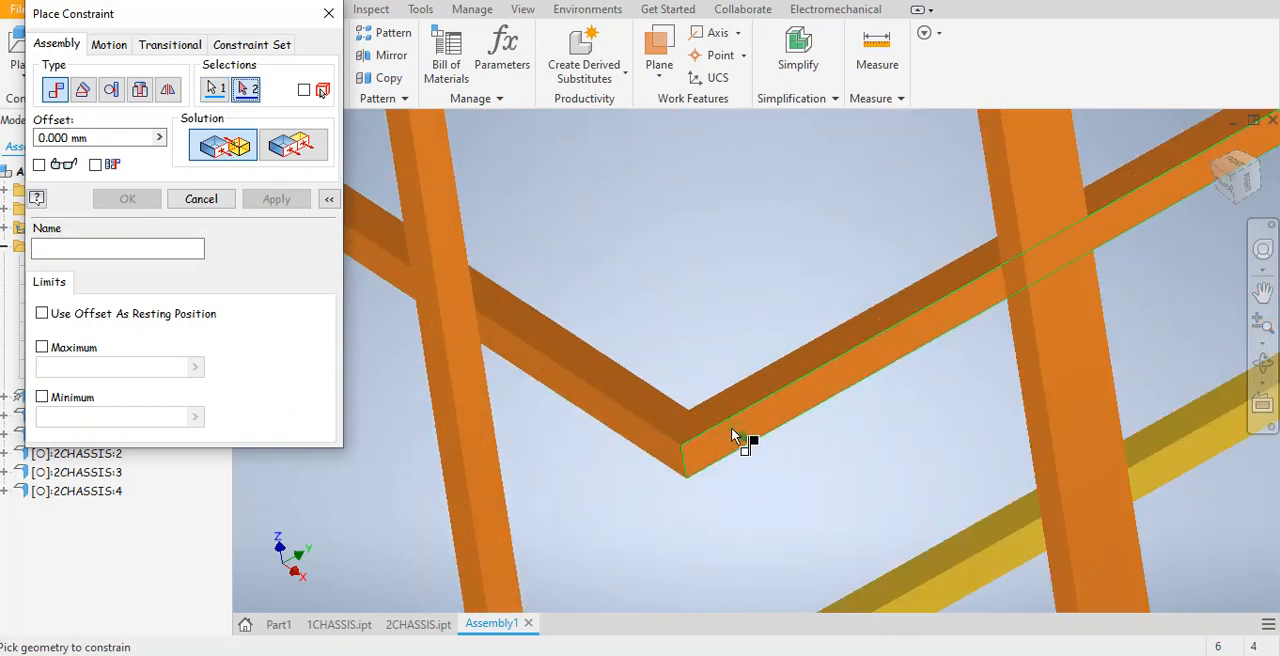
{"action": "middle_click_drag", "start_coordinate": [757, 456], "coordinate": [770, 365]}
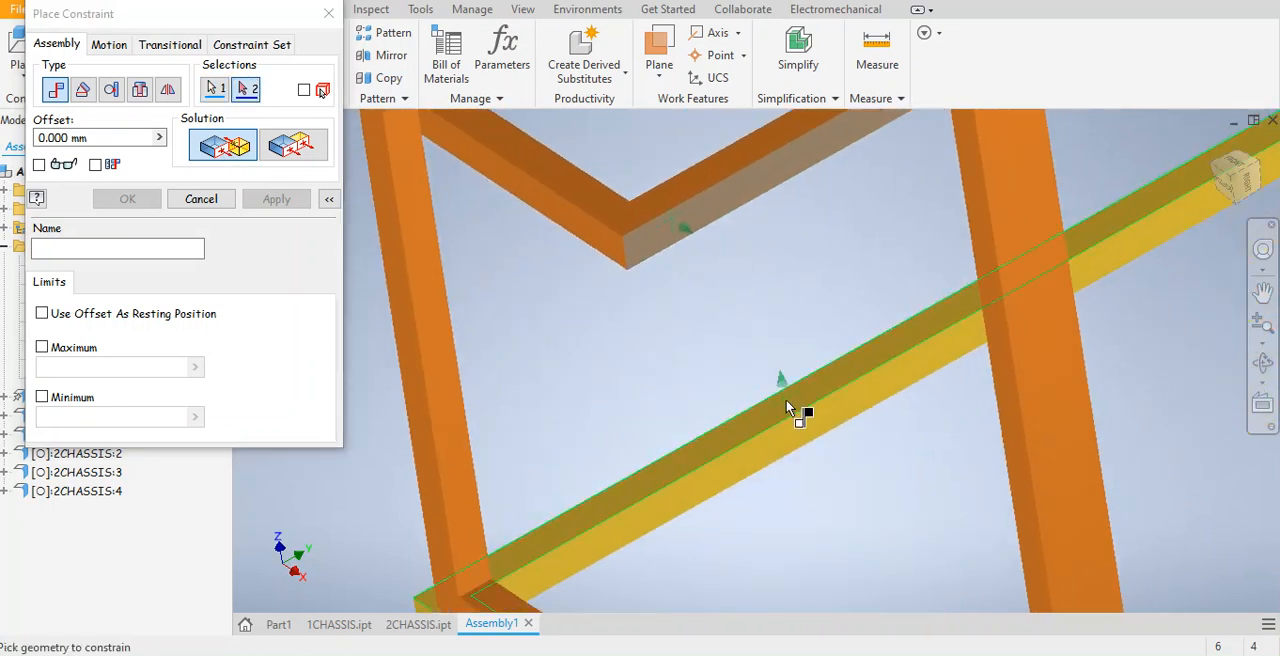
{"action": "left_click", "coordinate": [785, 399]}
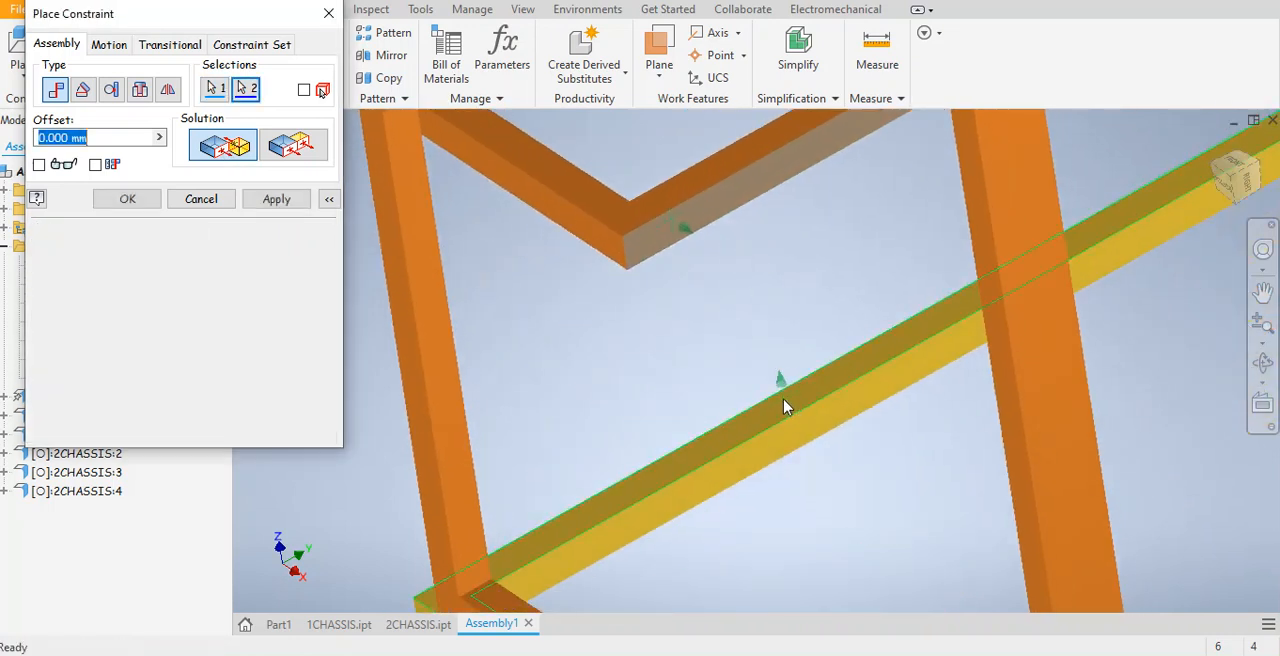
{"action": "left_click", "coordinate": [276, 199]}
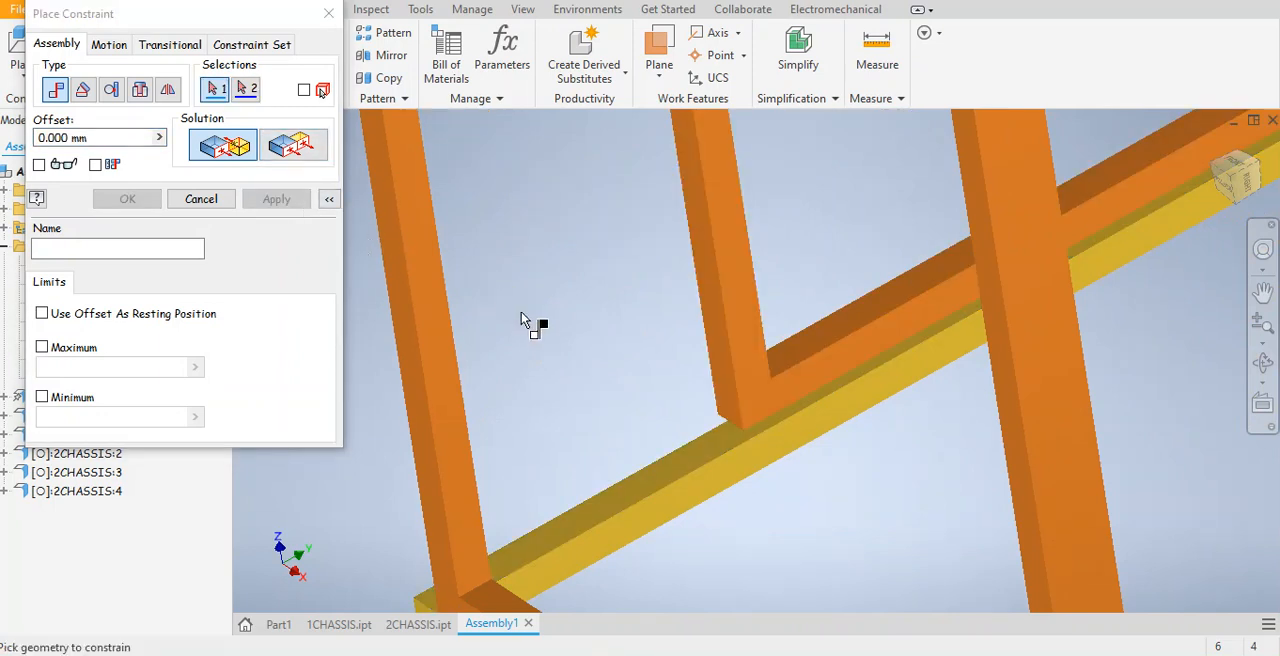
Add a Flush constraint between the third upright frame's broad face and the inner side face of the base's back-left member.
{"action": "left_click", "coordinate": [290, 155]}
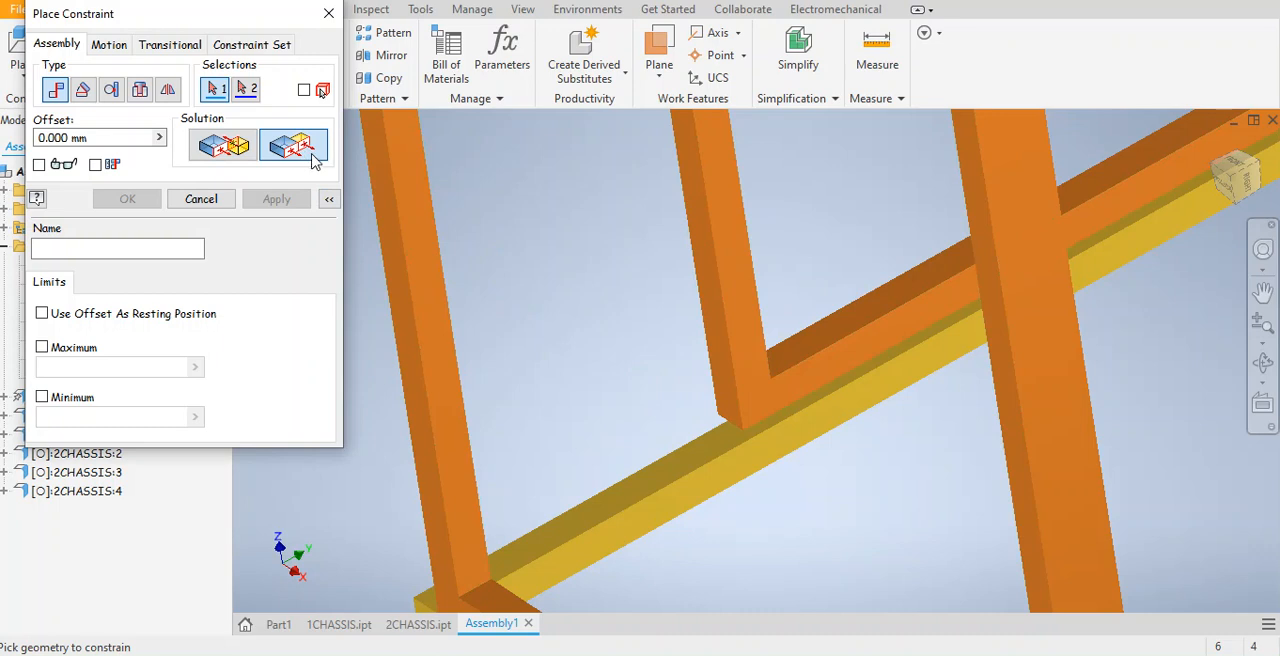
{"action": "left_click", "coordinate": [814, 375]}
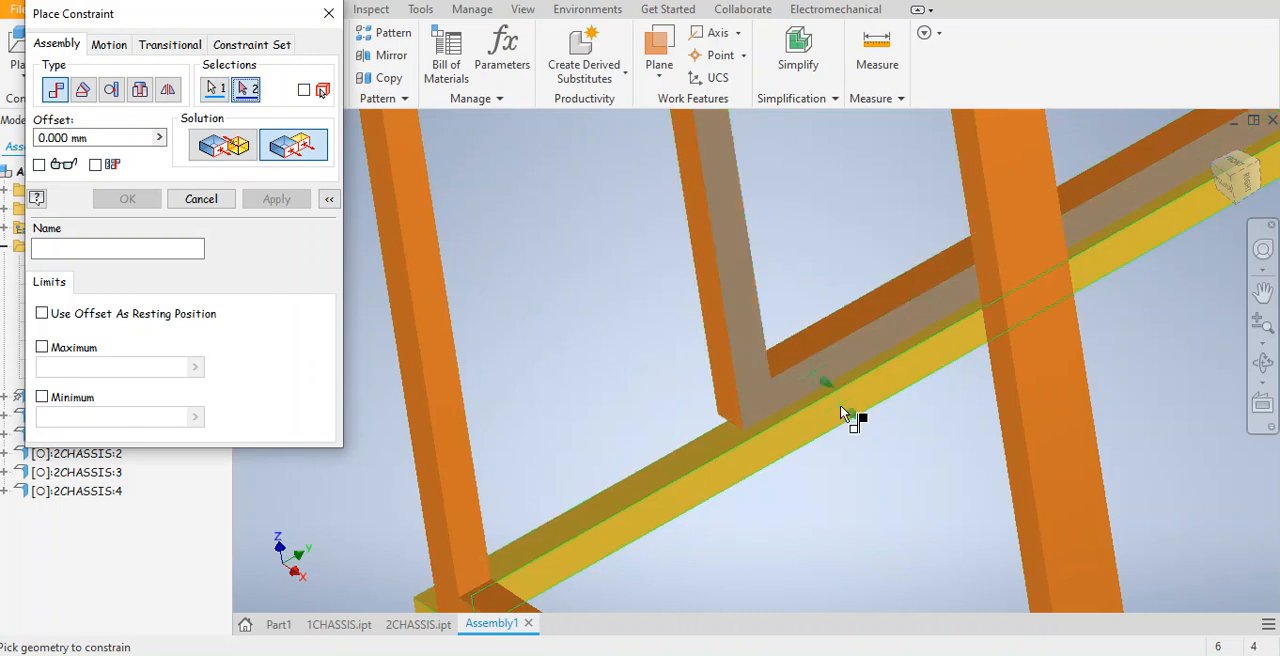
{"action": "left_click", "coordinate": [842, 413]}
{"action": "left_click", "coordinate": [279, 204]}
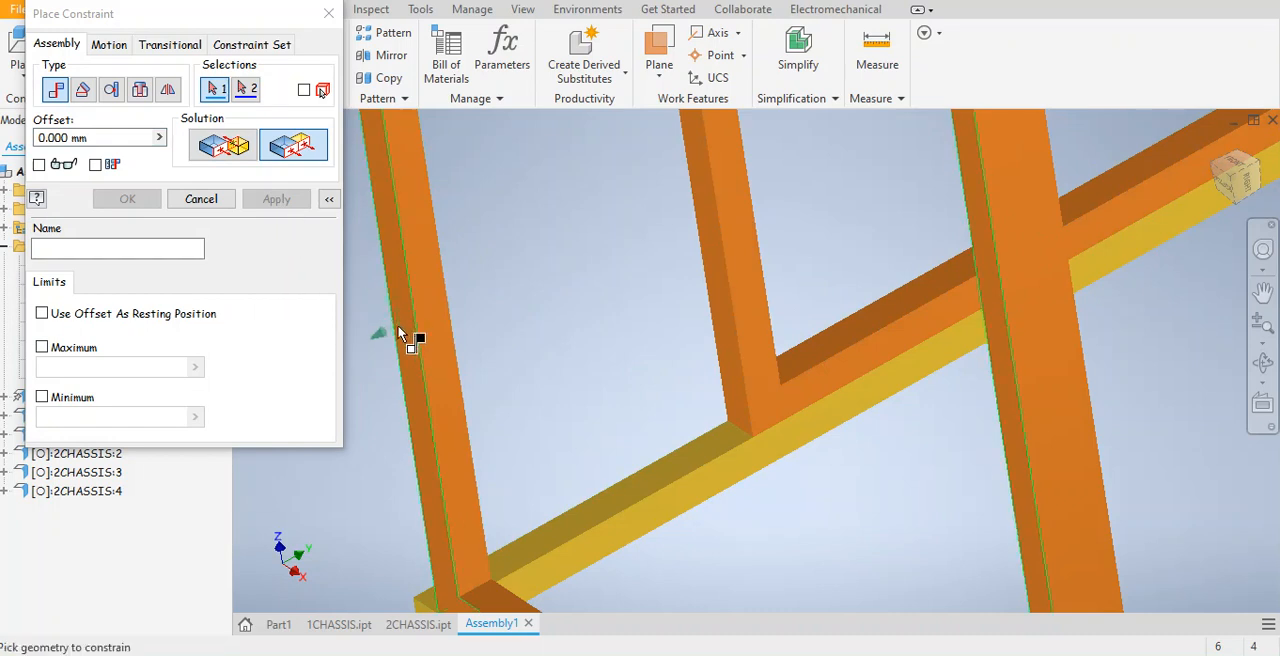
Add a Flush constraint between the third upright frame's narrow outer side face and the base's front-left outer side face, then end constraint placement.
{"action": "middle_click_drag", "start_coordinate": [600, 357], "coordinate": [623, 174]}
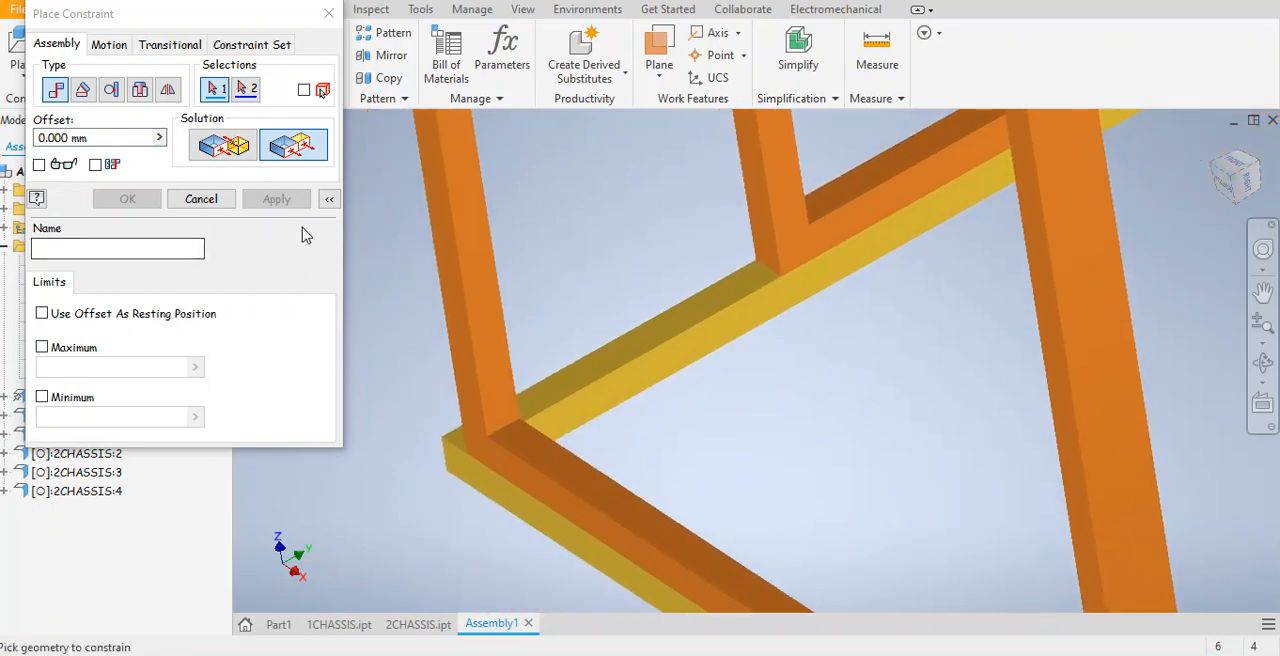
{"action": "left_click", "coordinate": [766, 228]}
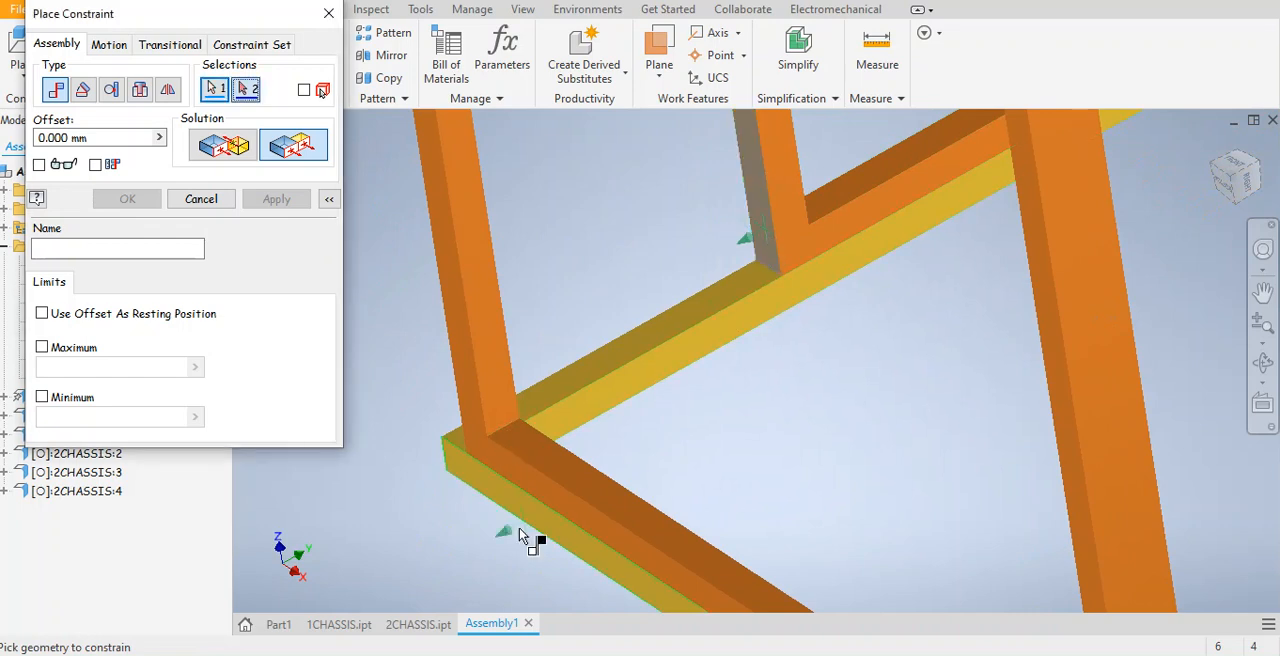
{"action": "left_click", "coordinate": [478, 485]}
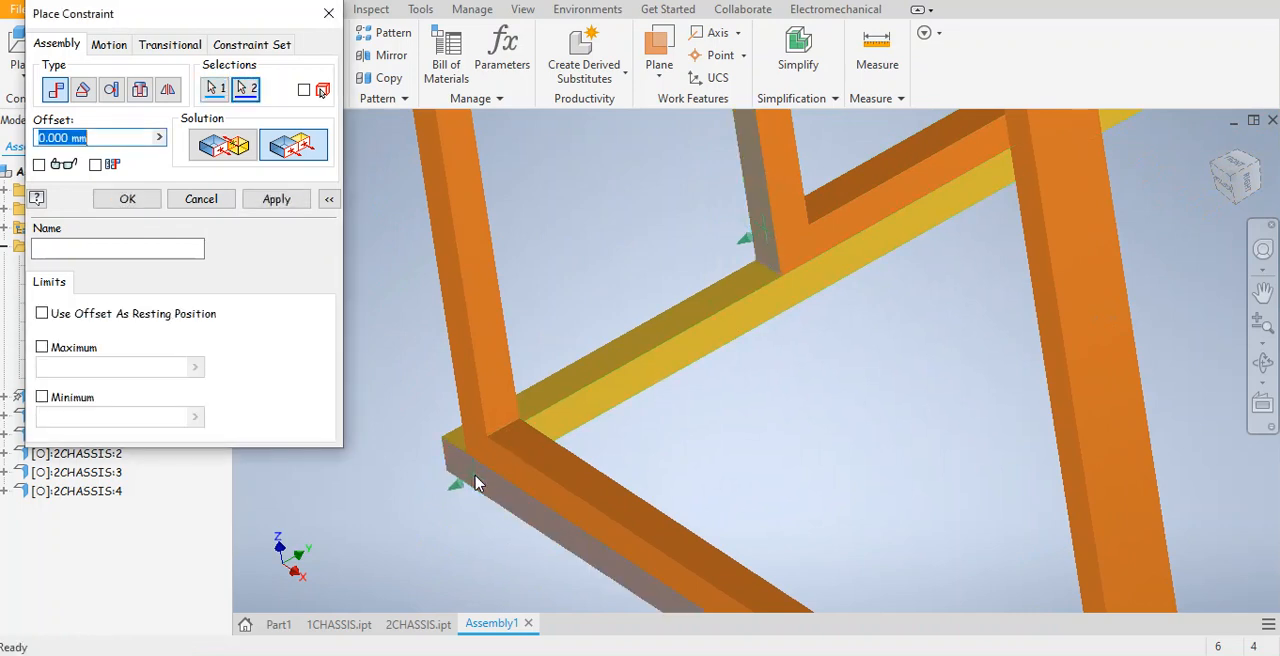
{"action": "left_click", "coordinate": [272, 200]}
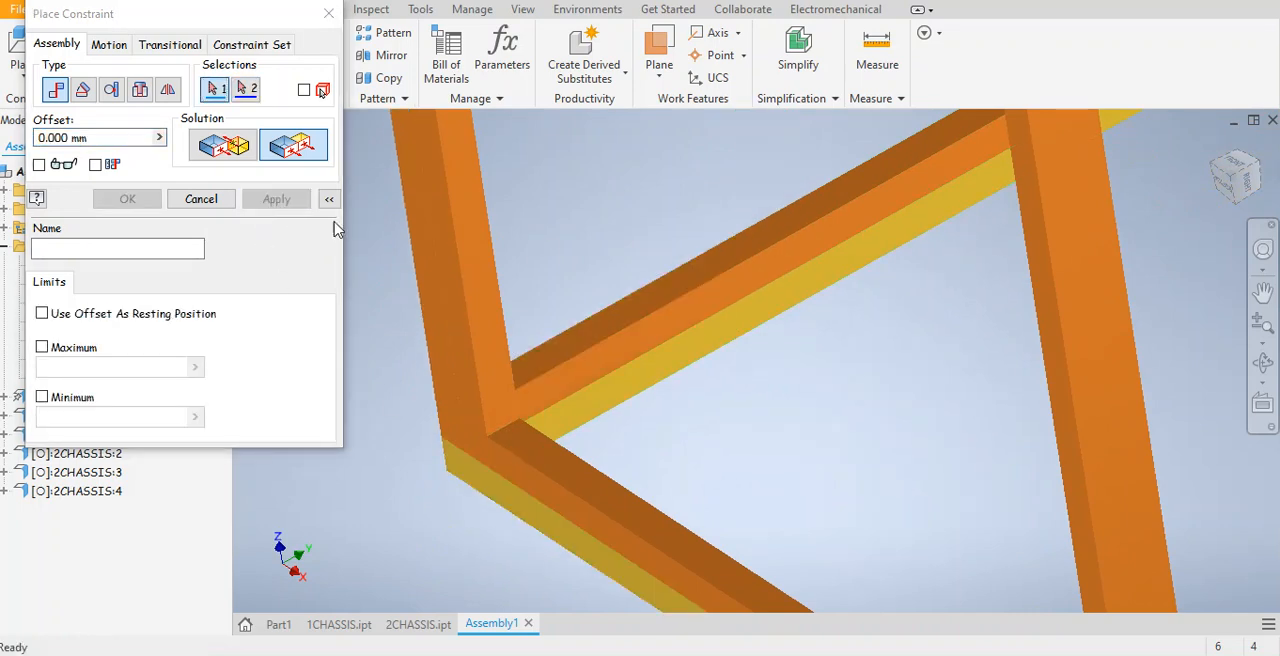
{"action": "scroll", "coordinate": [541, 228], "scroll_direction": "up", "scroll_amount": 4}
{"action": "middle_click_drag", "start_coordinate": [541, 228], "coordinate": [452, 367]}
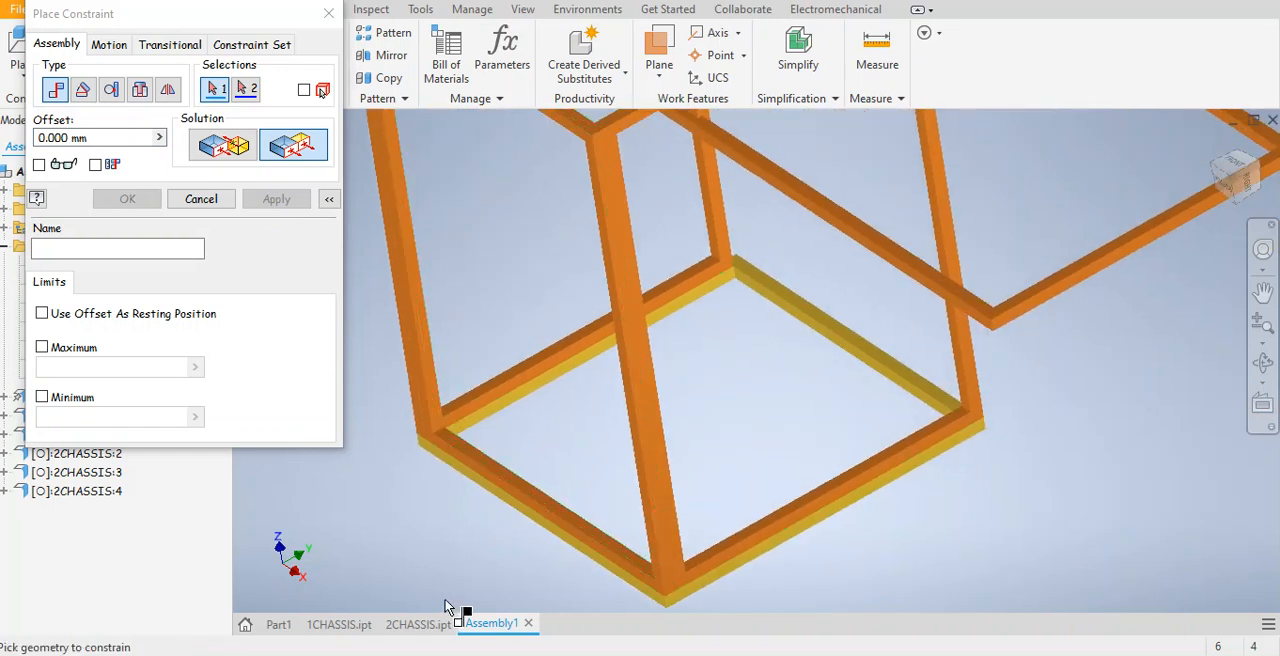
{"action": "left_click", "coordinate": [328, 13]}
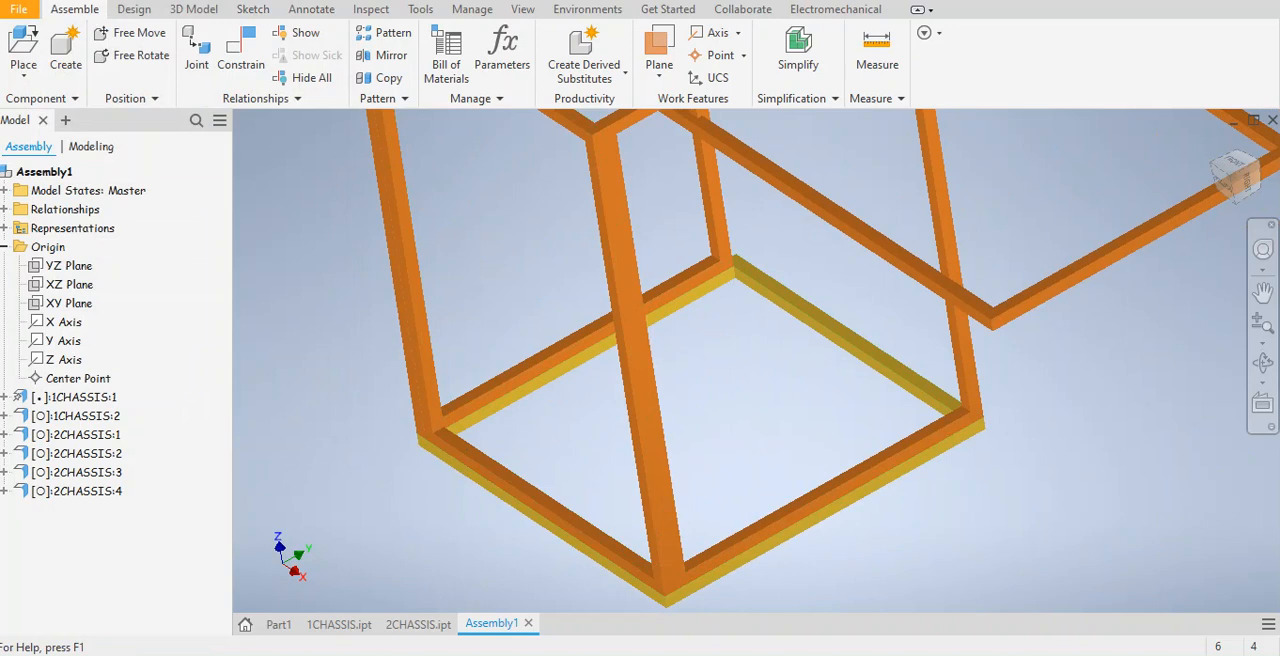
Save the assembly as Assembly1.iam in the SATELLITEBYEGE folder, including its changed dependent files.
{"action": "key", "text": "ctrl+s"}
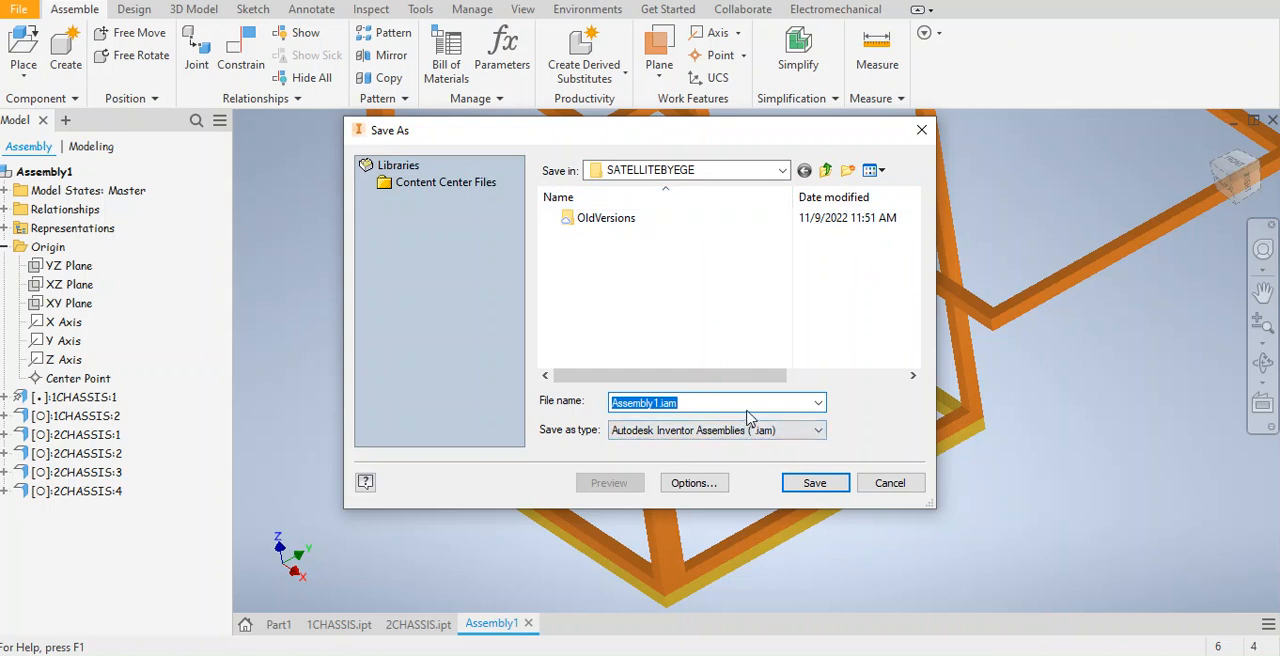
{"action": "left_click", "coordinate": [813, 485]}
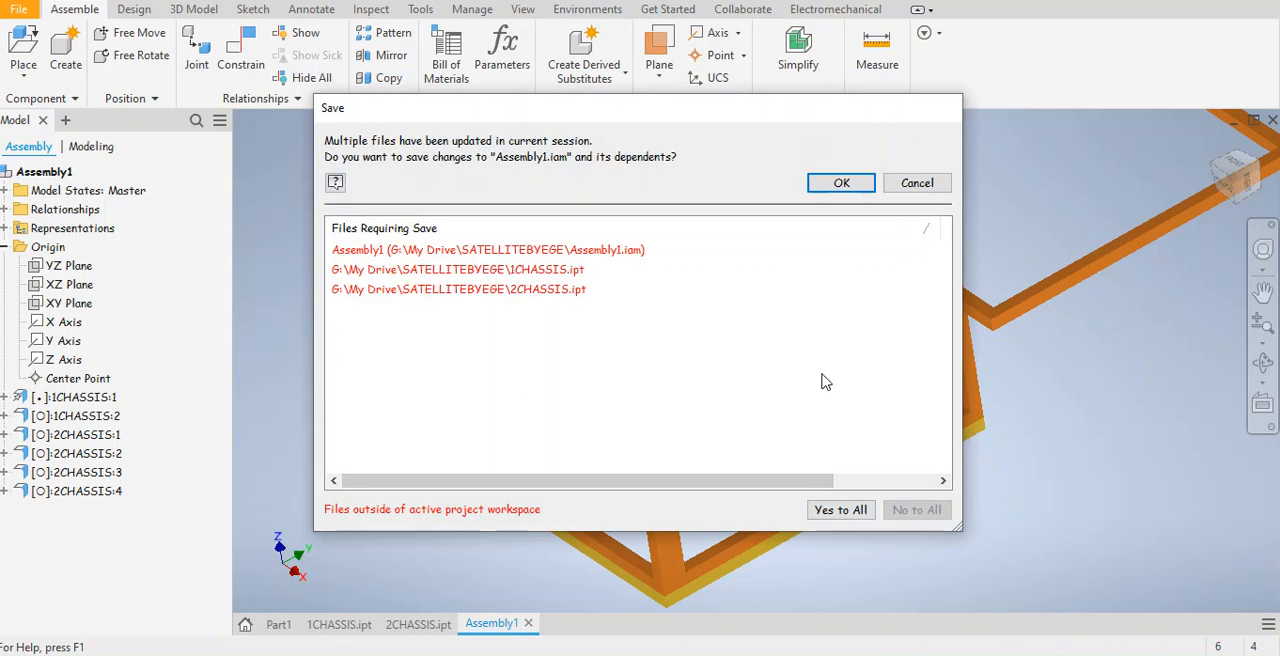
{"action": "left_click", "coordinate": [841, 183]}
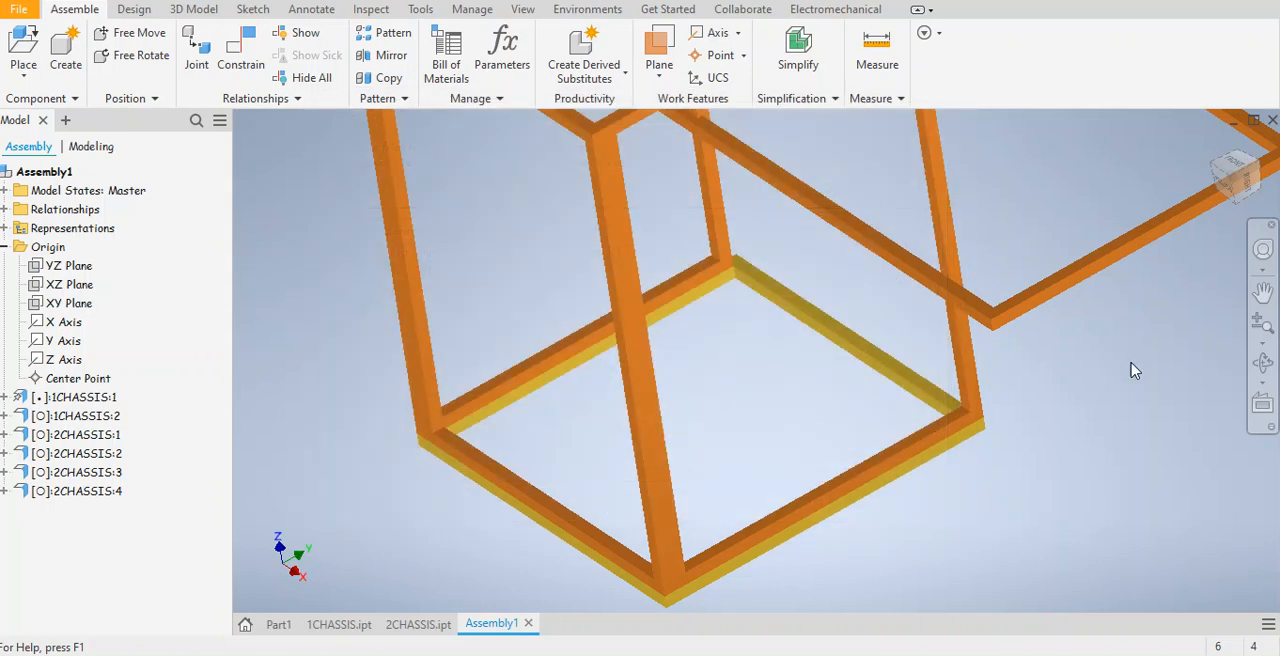
Mate the long outer side face of the last loose 2CHASSIS frame to the top face of the square base frame.
{"action": "middle_click_drag", "start_coordinate": [723, 272], "coordinate": [673, 358]}
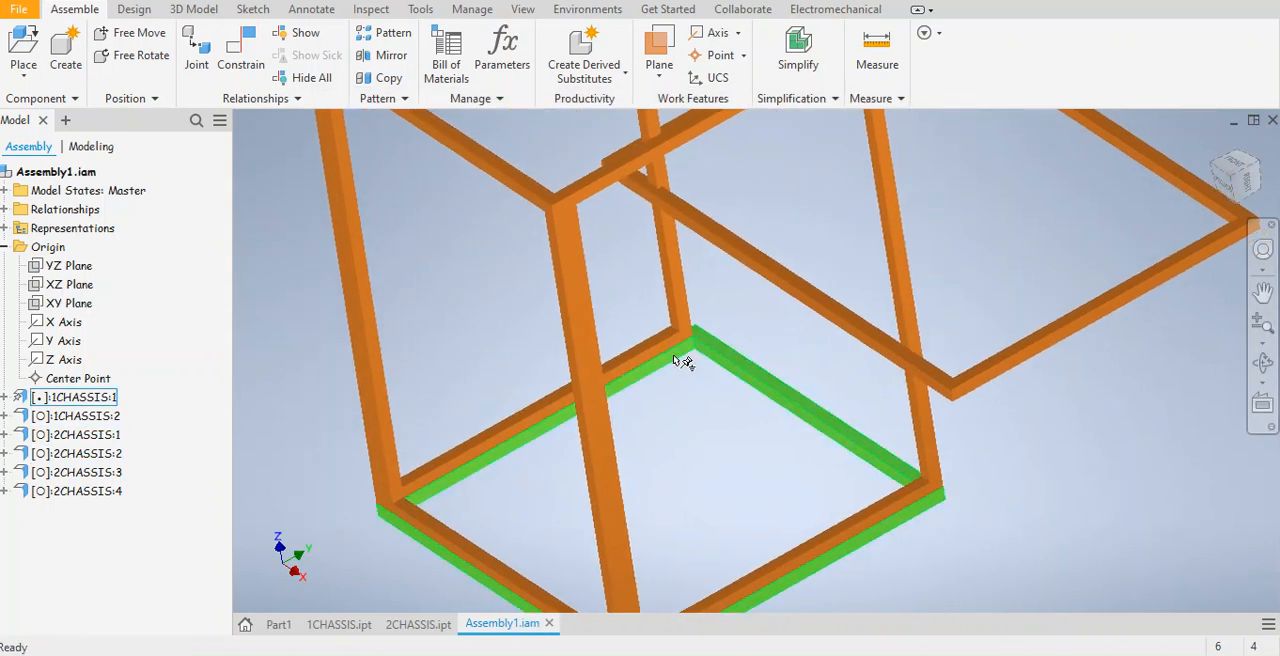
{"action": "middle_click_drag", "start_coordinate": [714, 409], "coordinate": [663, 323]}
{"action": "middle_click_drag", "start_coordinate": [670, 365], "coordinate": [705, 403]}
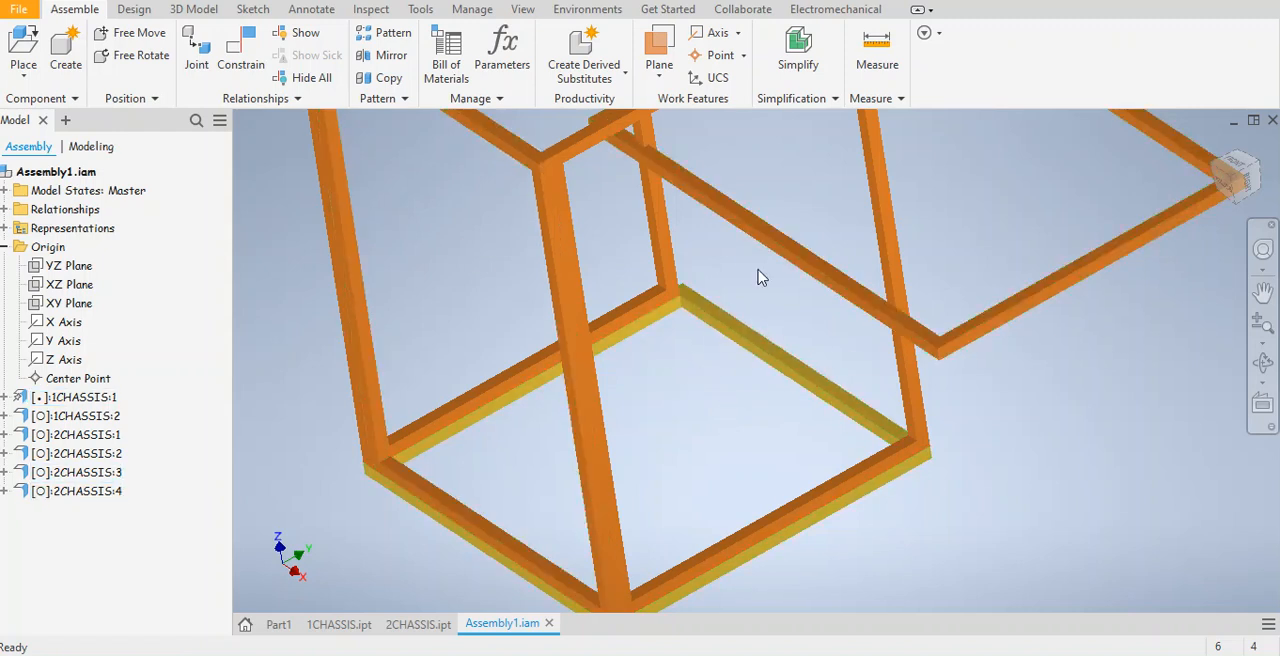
{"action": "left_click", "coordinate": [240, 50]}
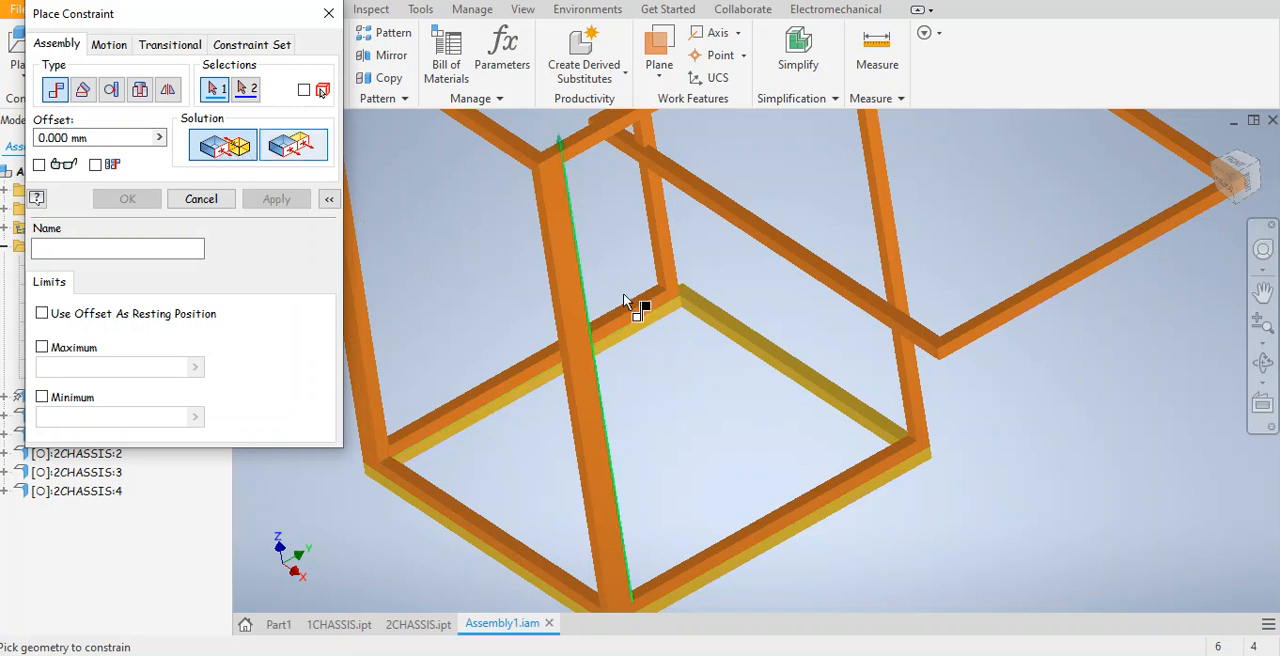
{"action": "scroll", "coordinate": [857, 318], "scroll_direction": "up", "scroll_amount": 4}
{"action": "left_click", "coordinate": [845, 260]}
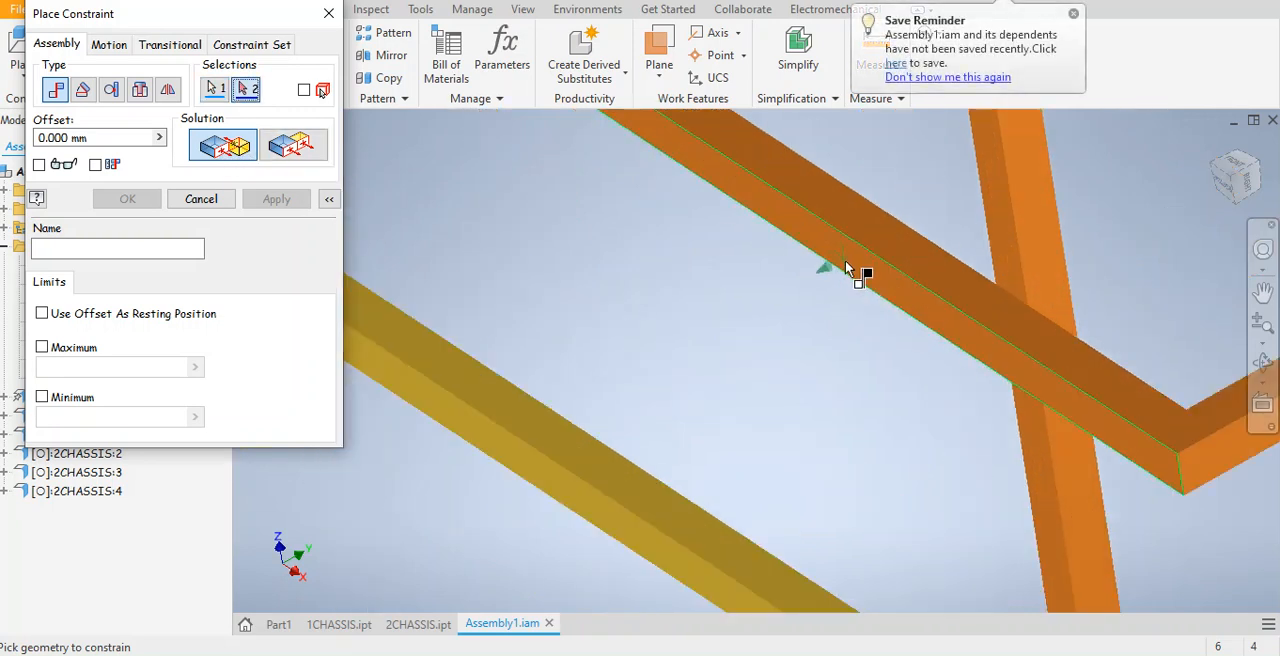
{"action": "left_click", "coordinate": [603, 473]}
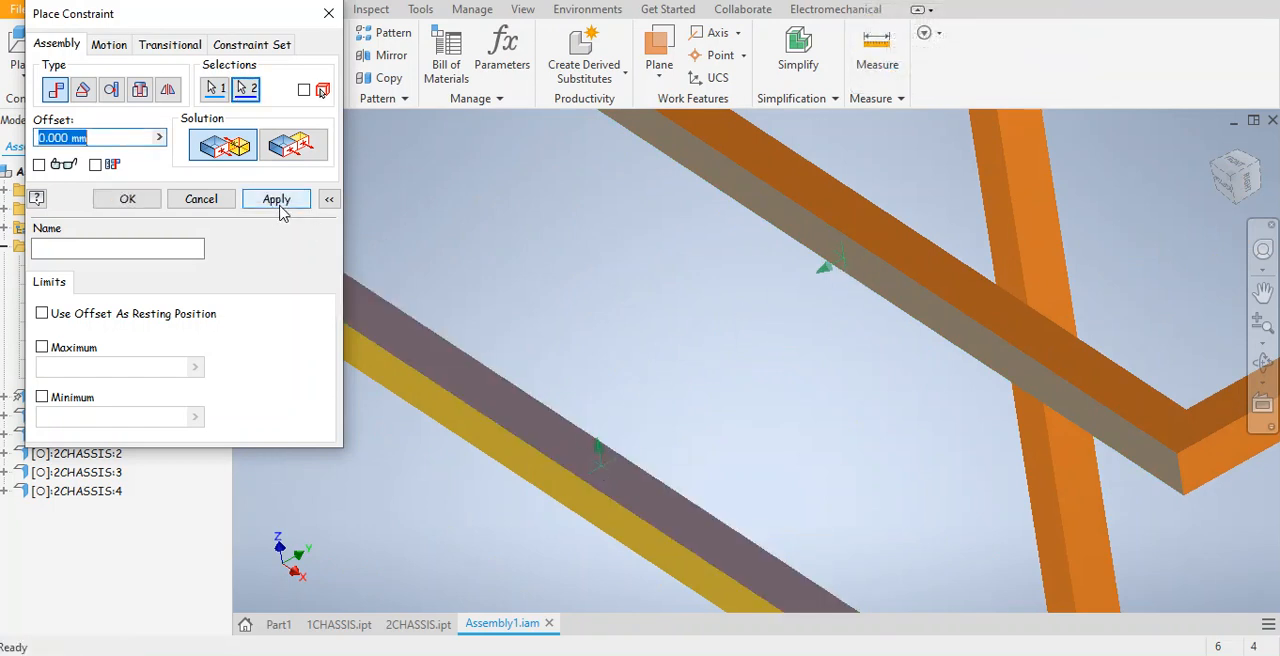
{"action": "left_click", "coordinate": [280, 202]}
Add a Flush constraint between that frame's broad face and the inner side face of the base's back-right member, then end constraint placement.
{"action": "middle_click_drag", "start_coordinate": [625, 355], "coordinate": [687, 148], "text": "shift"}
{"action": "left_click", "coordinate": [298, 148]}
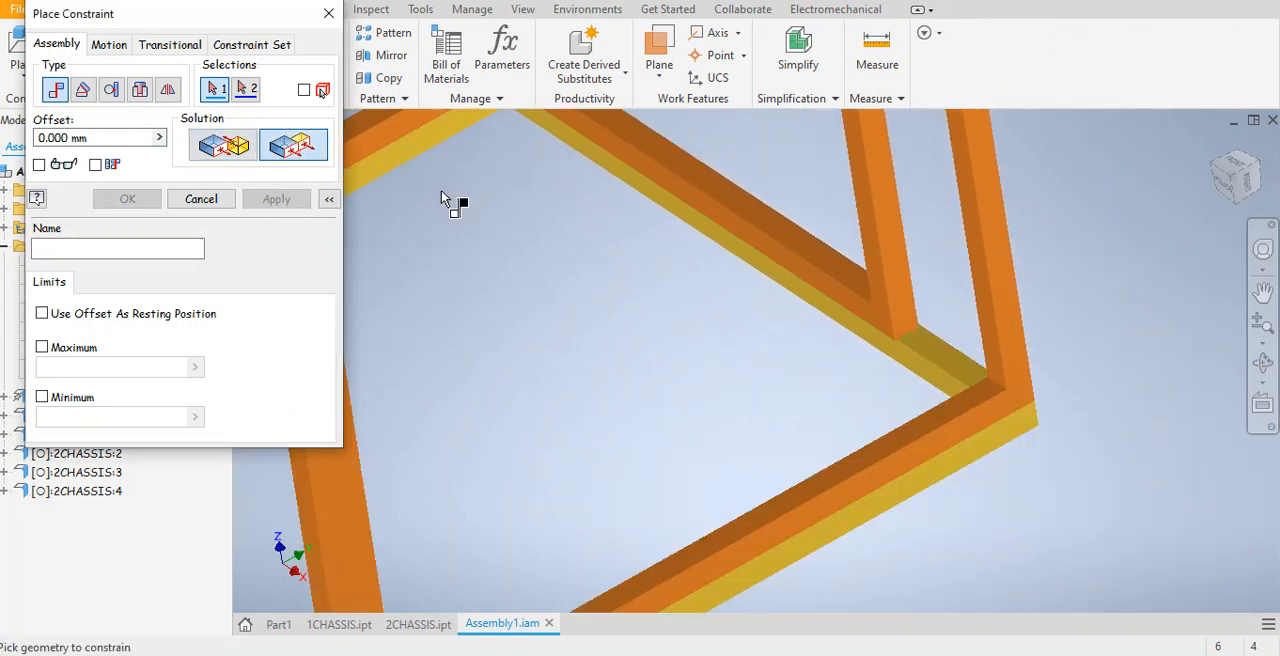
{"action": "scroll", "coordinate": [739, 263], "scroll_direction": "up", "scroll_amount": 3}
{"action": "left_click", "coordinate": [795, 194]}
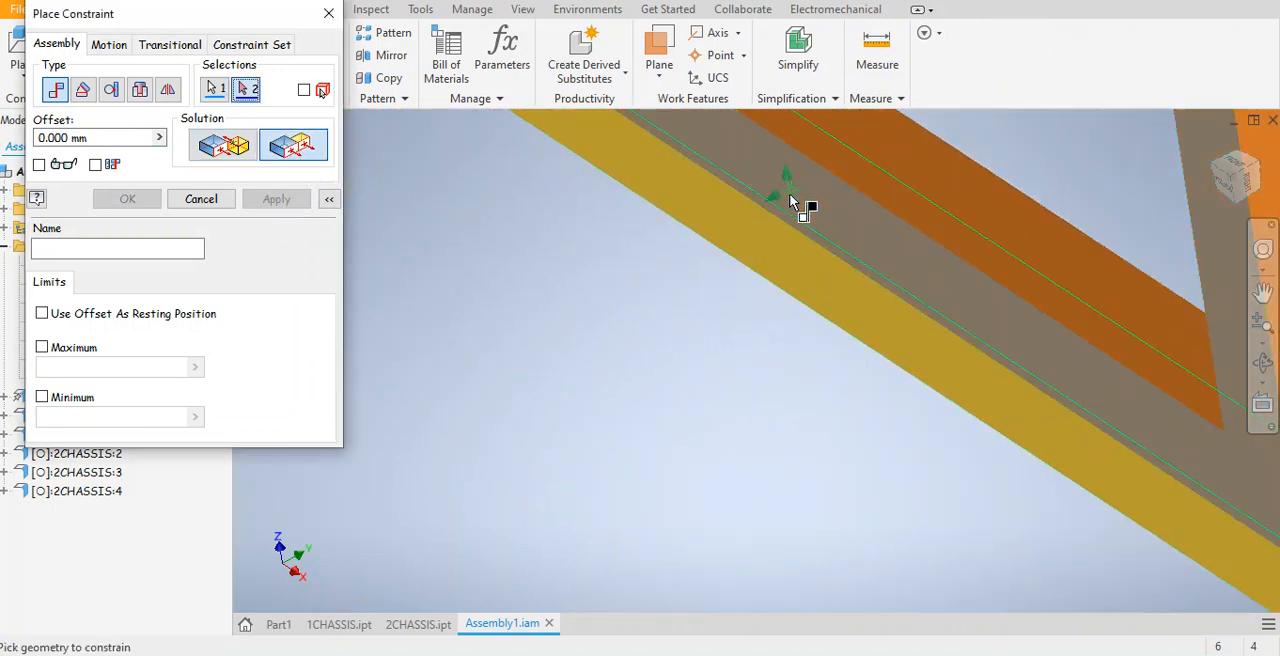
{"action": "left_click", "coordinate": [748, 233]}
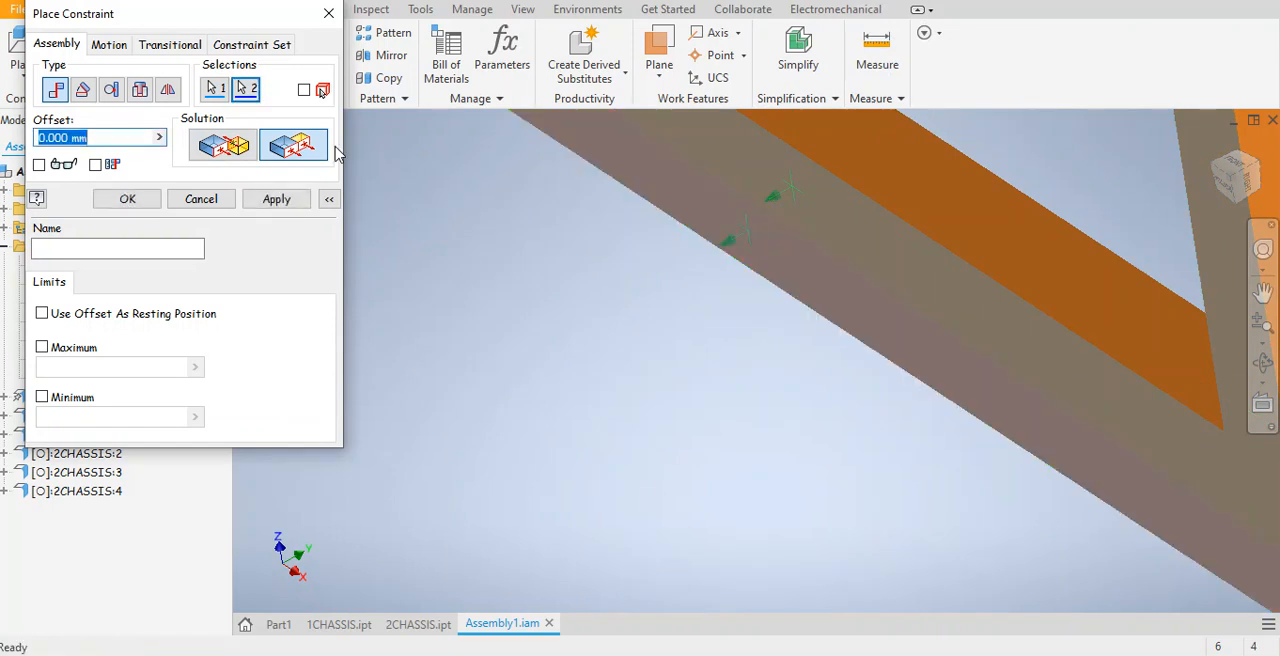
{"action": "left_click", "coordinate": [277, 200]}
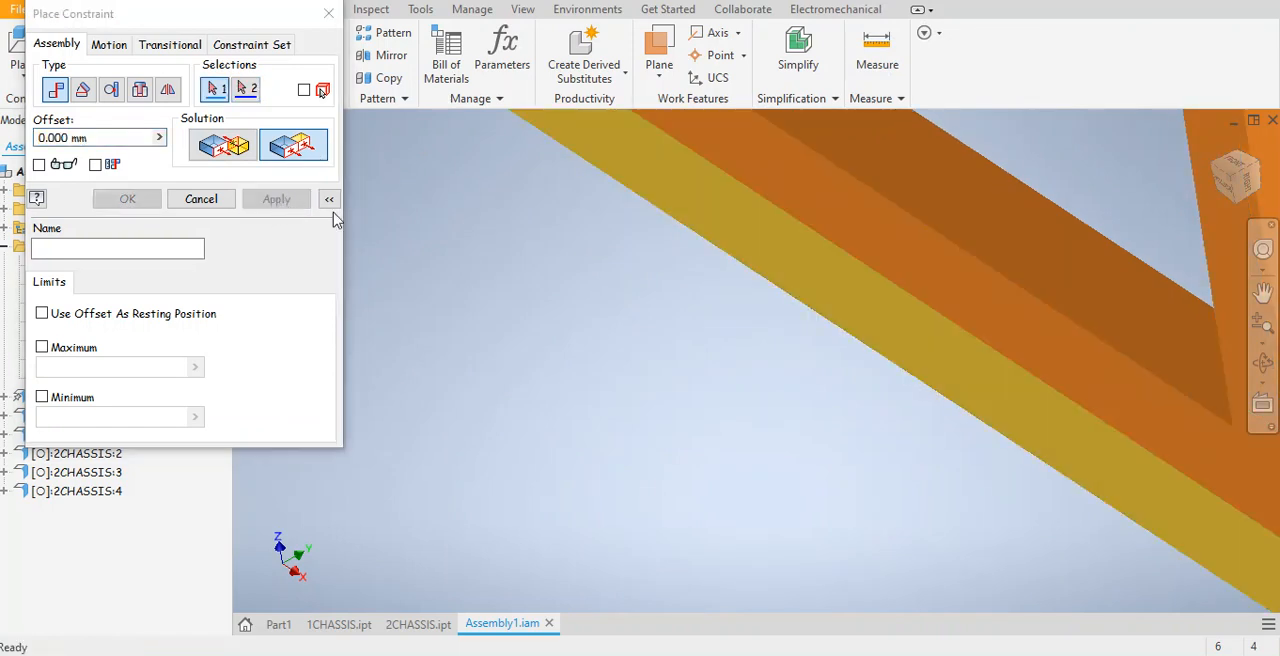
{"action": "middle_click_drag", "start_coordinate": [643, 358], "coordinate": [977, 463]}
{"action": "scroll", "coordinate": [977, 463], "scroll_direction": "down", "scroll_amount": 5}
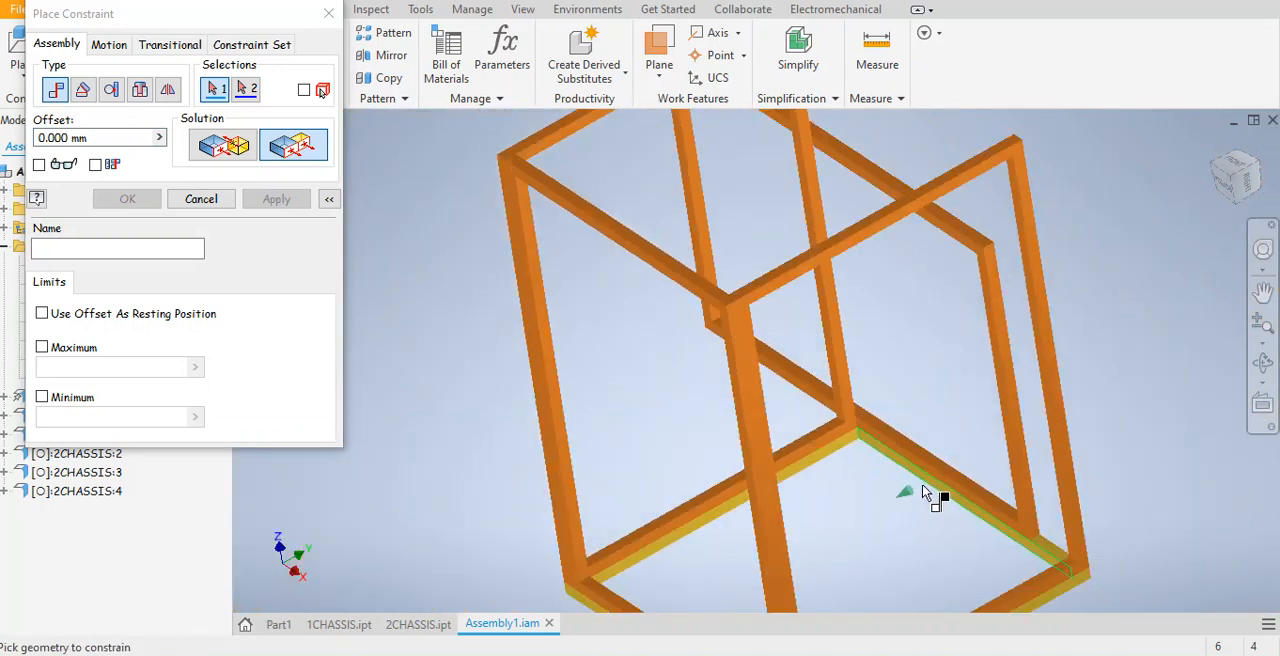
{"action": "left_click", "coordinate": [328, 13]}
Check the constraints listed under 2CHASSIS:4, try sliding the frame along the base, then undo the move and its Mate and Flush constraints.
{"action": "left_click_drag", "start_coordinate": [770, 357], "coordinate": [665, 349]}
{"action": "middle_click_drag", "start_coordinate": [667, 351], "coordinate": [616, 419]}
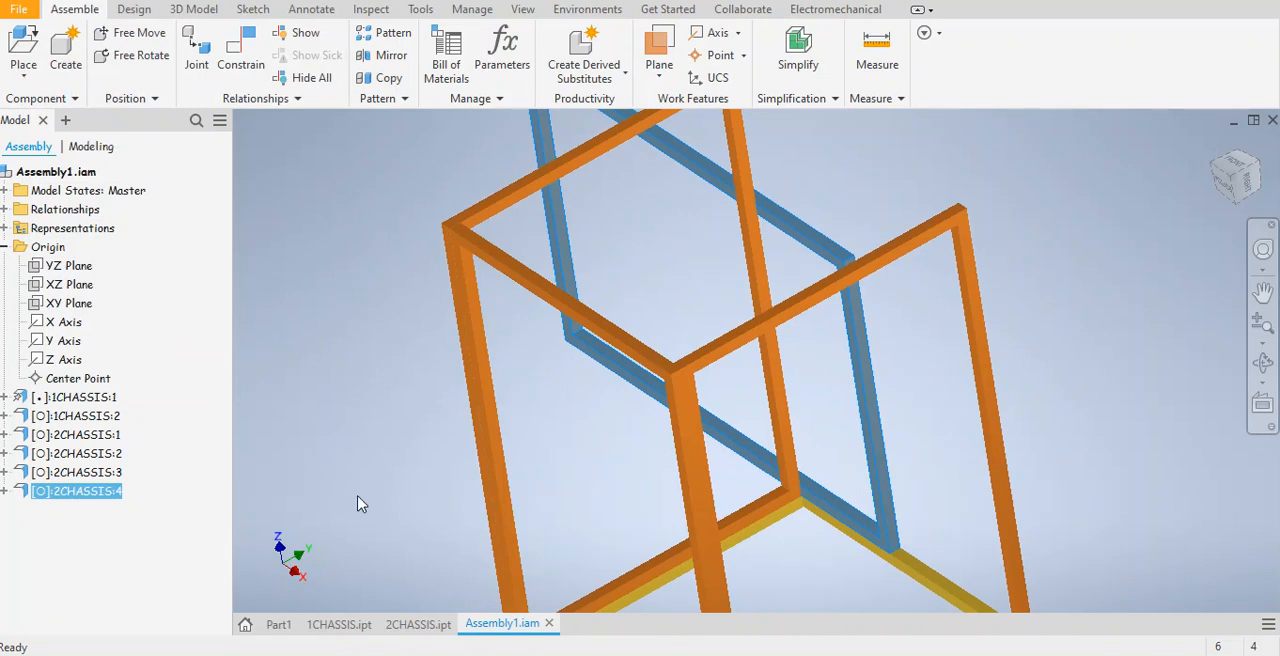
{"action": "left_click", "coordinate": [5, 491]}
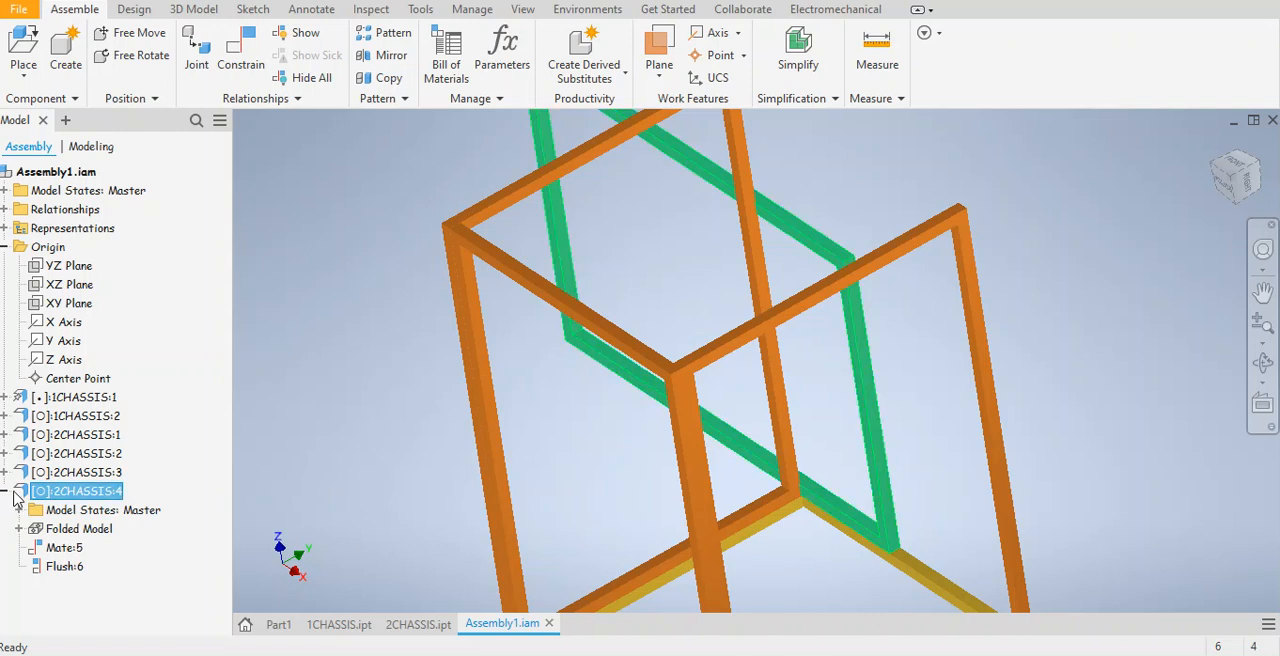
{"action": "left_click", "coordinate": [5, 491]}
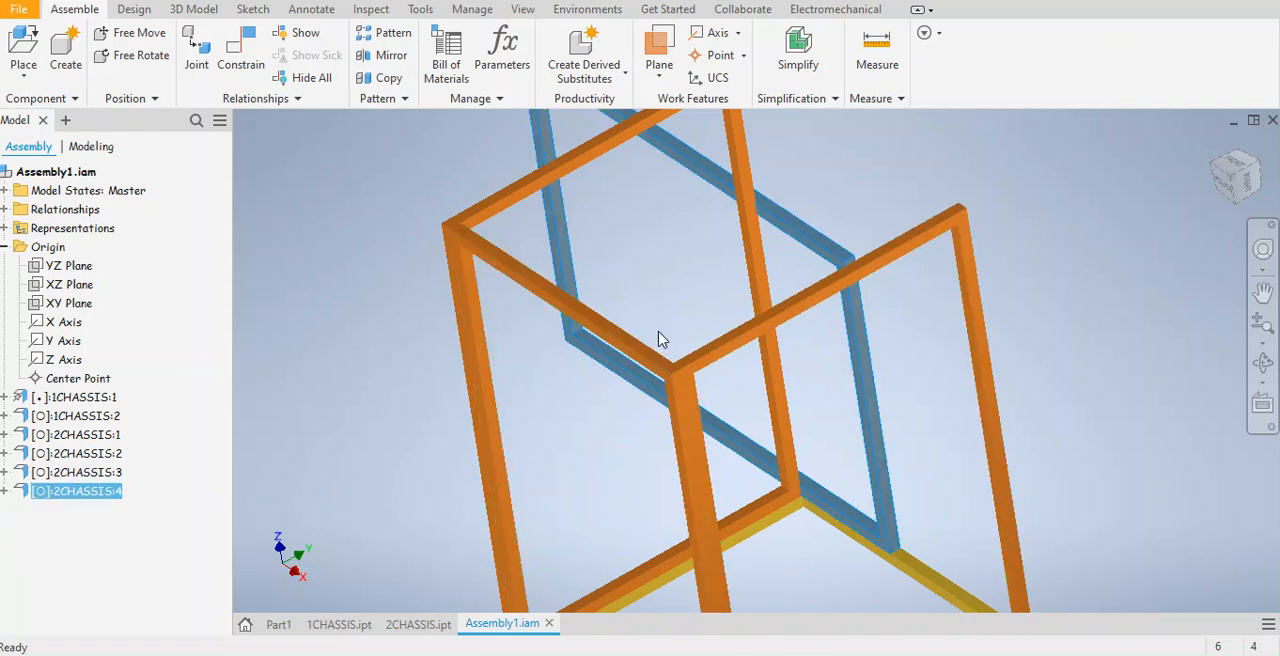
{"action": "left_click_drag", "start_coordinate": [658, 331], "coordinate": [659, 331]}
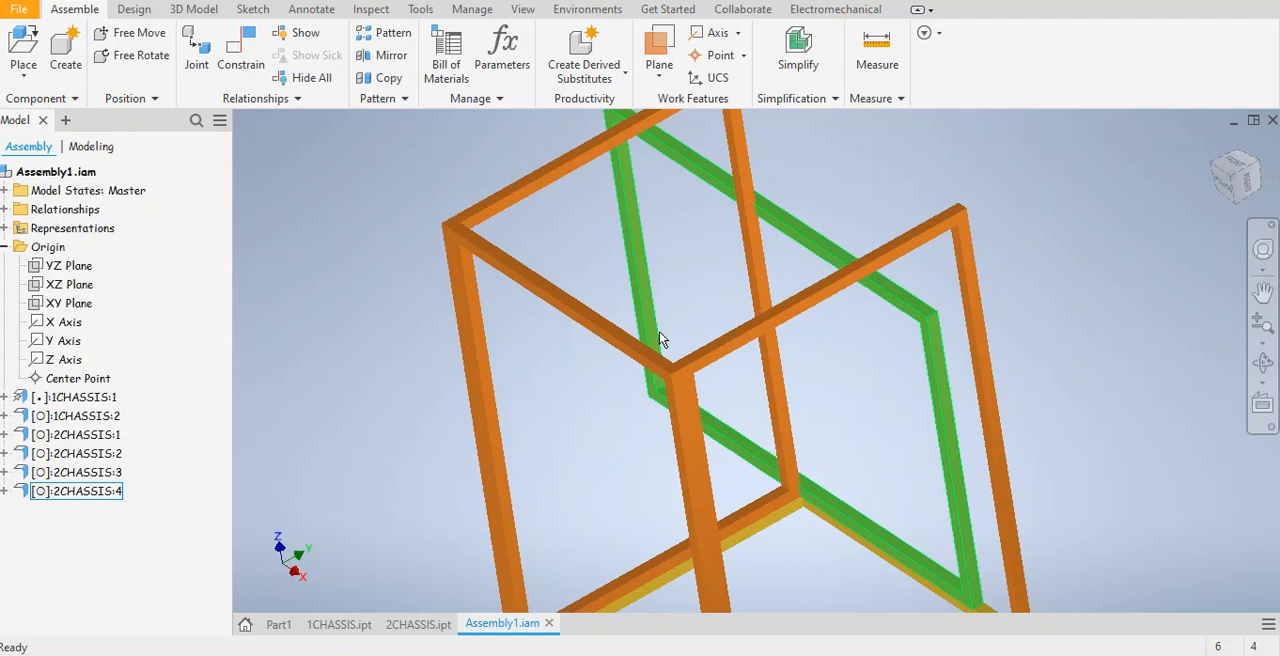
{"action": "key", "text": "ctrl+z"}
{"action": "middle_click_drag", "start_coordinate": [912, 414], "coordinate": [593, 305]}
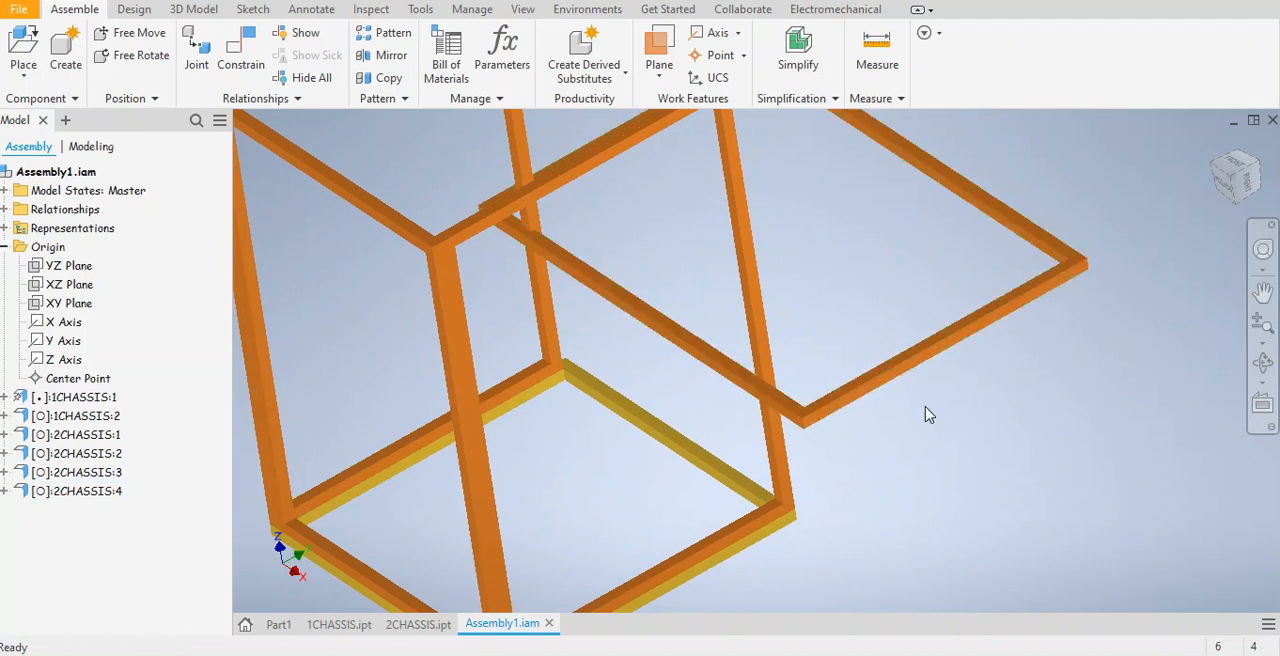
Mate the short outer end face of 2CHASSIS:4 to the top face of the square base frame.
{"action": "left_click", "coordinate": [240, 50]}
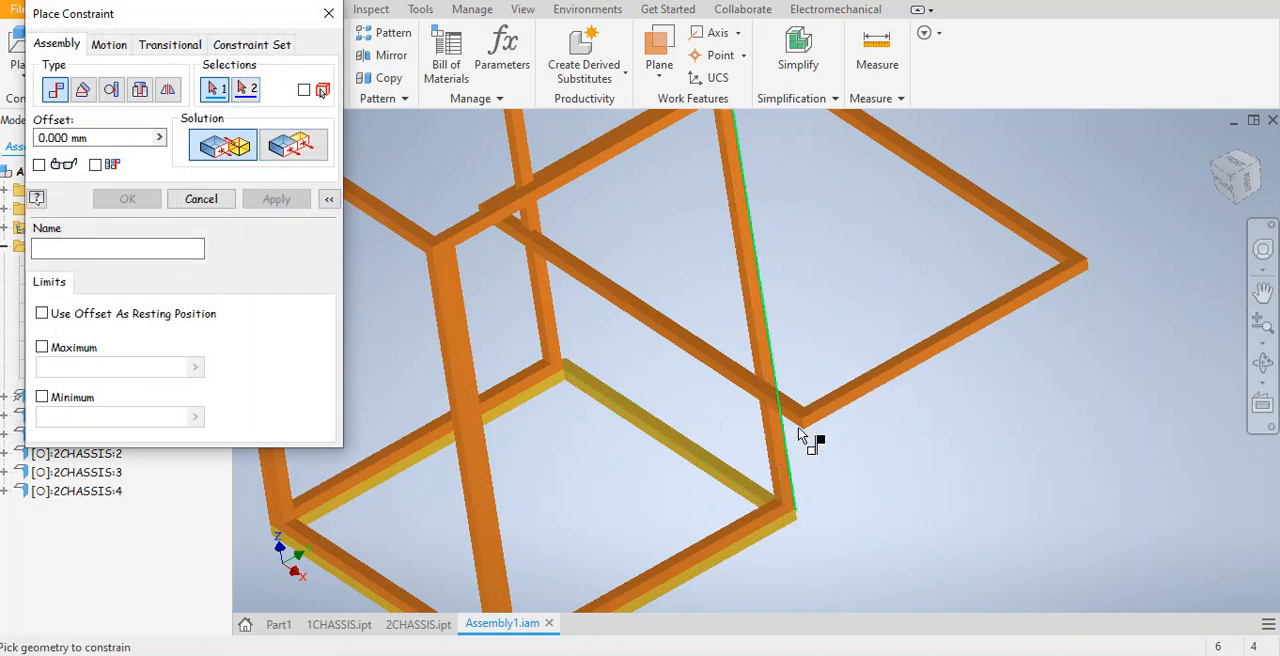
{"action": "scroll", "coordinate": [841, 404], "scroll_direction": "up", "scroll_amount": 5}
{"action": "left_click", "coordinate": [846, 416]}
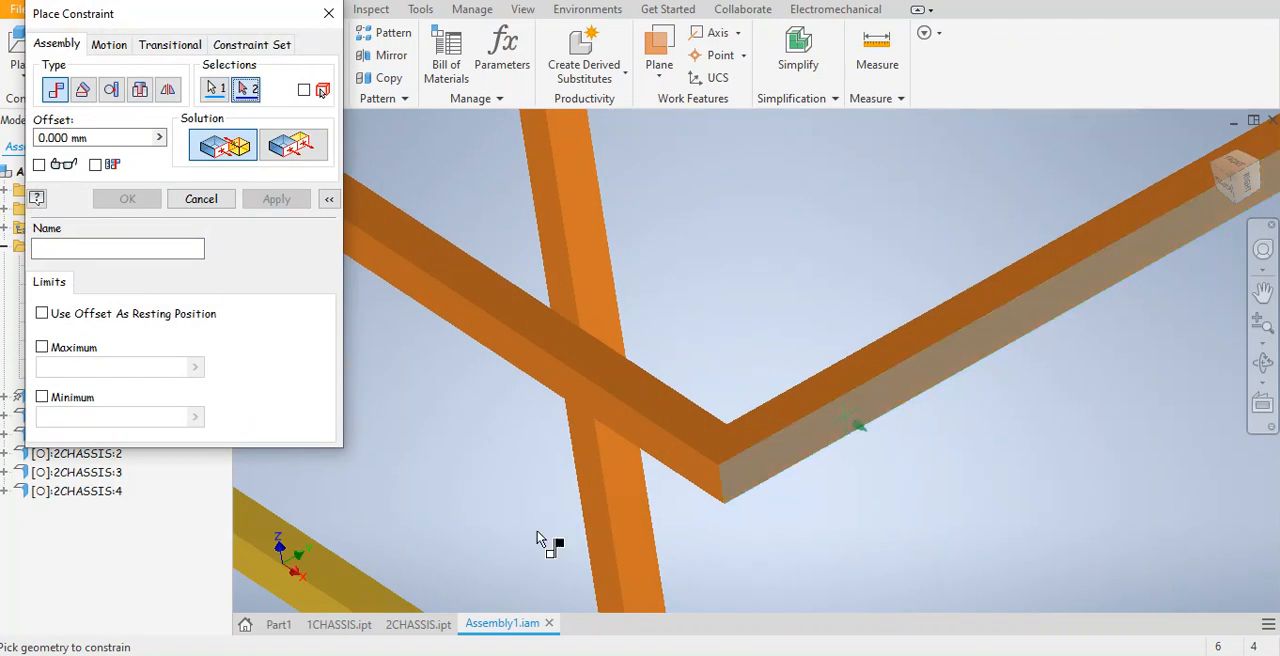
{"action": "left_click", "coordinate": [333, 575]}
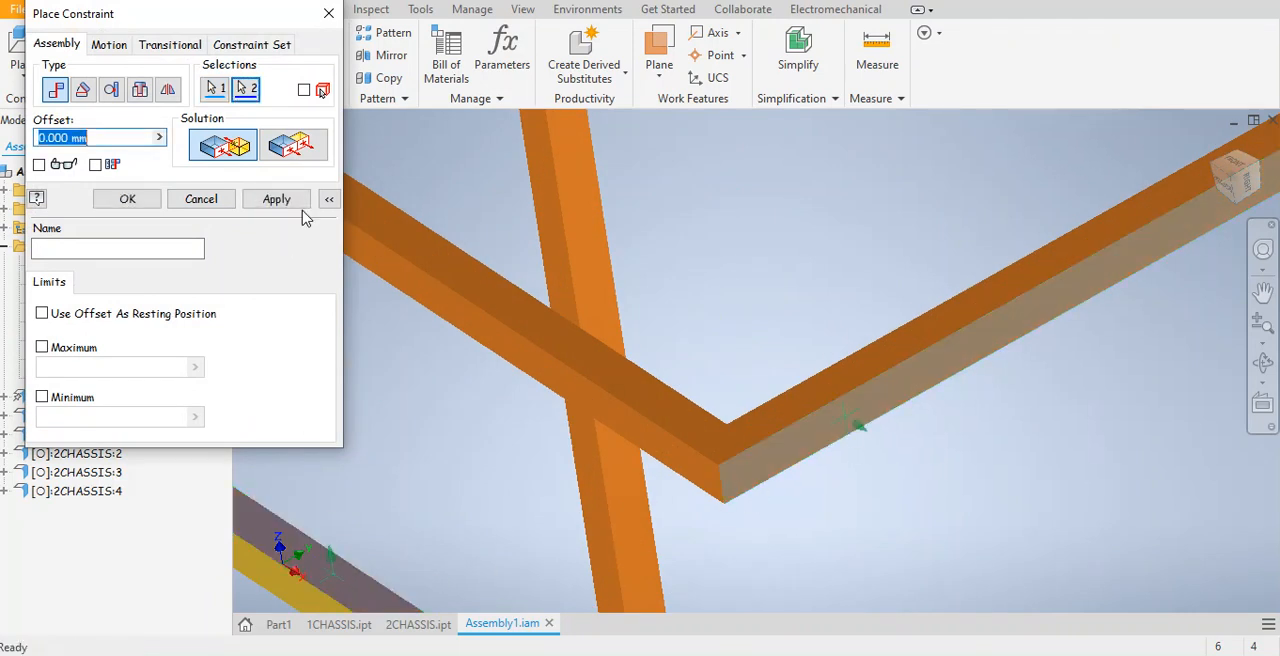
{"action": "left_click", "coordinate": [272, 199]}
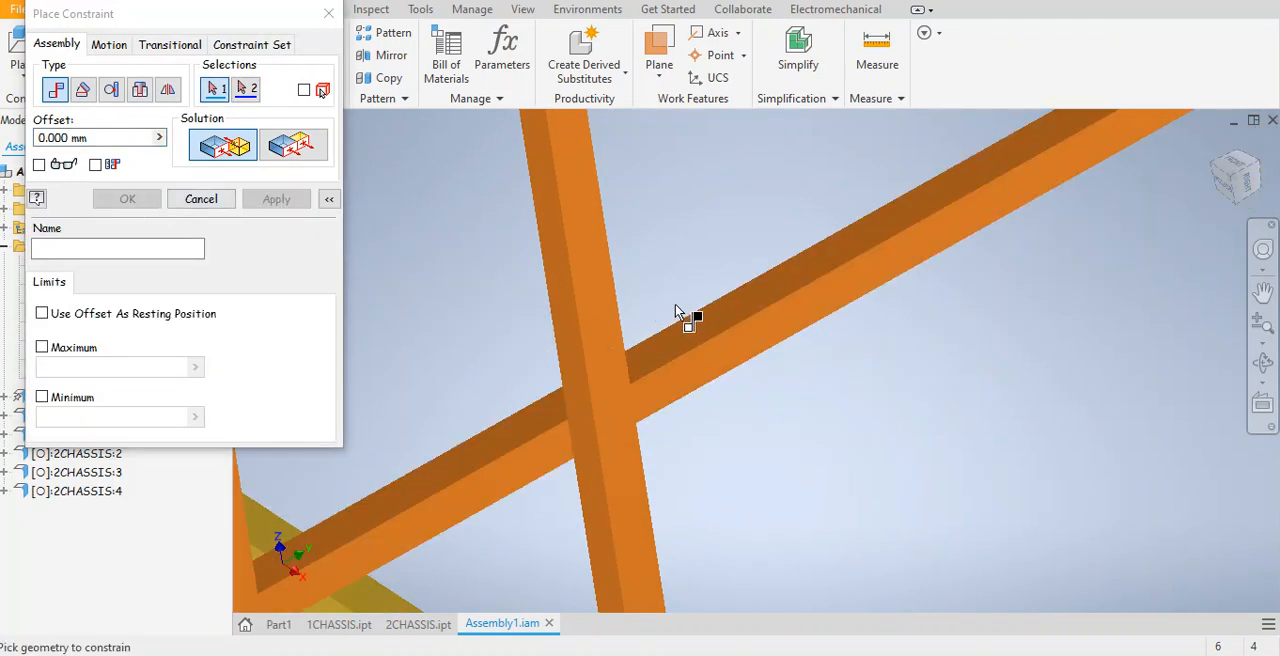
Add a Flush constraint between the broad face of 2CHASSIS:4 and the inner side face of the base's back-right member, then end constraint placement.
{"action": "middle_click_drag", "start_coordinate": [826, 313], "coordinate": [1003, 297]}
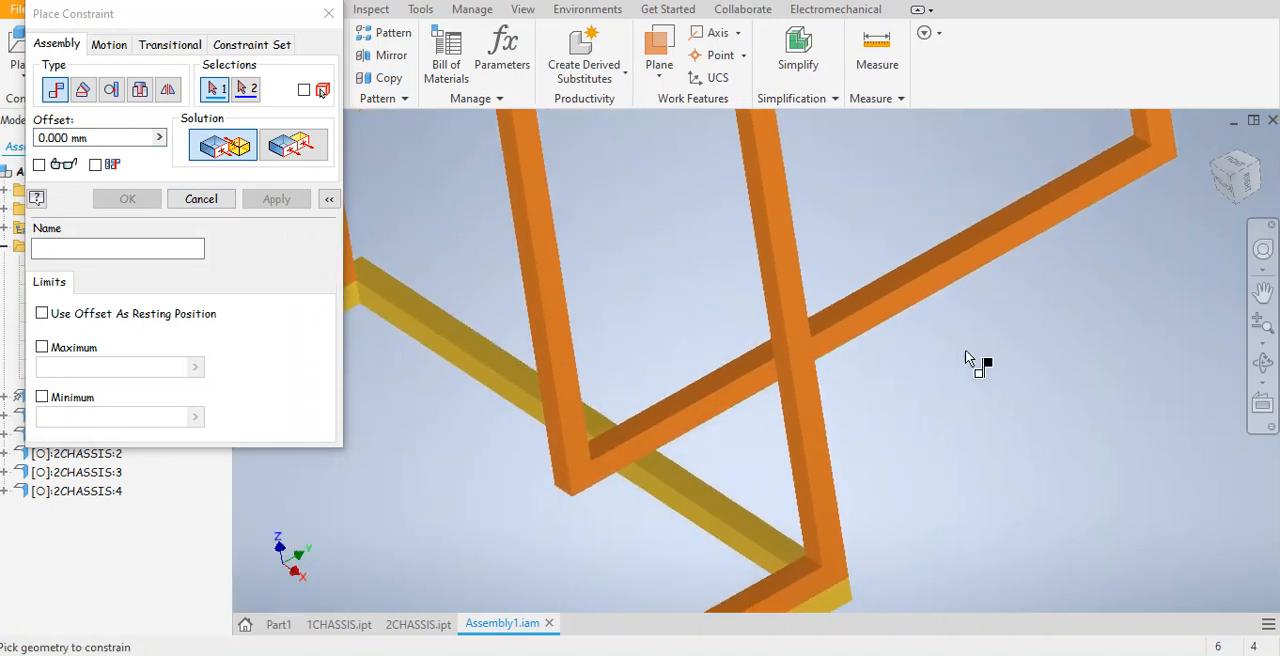
{"action": "scroll", "coordinate": [1126, 336], "scroll_direction": "down", "scroll_amount": 5}
{"action": "scroll", "coordinate": [1081, 387], "scroll_direction": "up", "scroll_amount": 3}
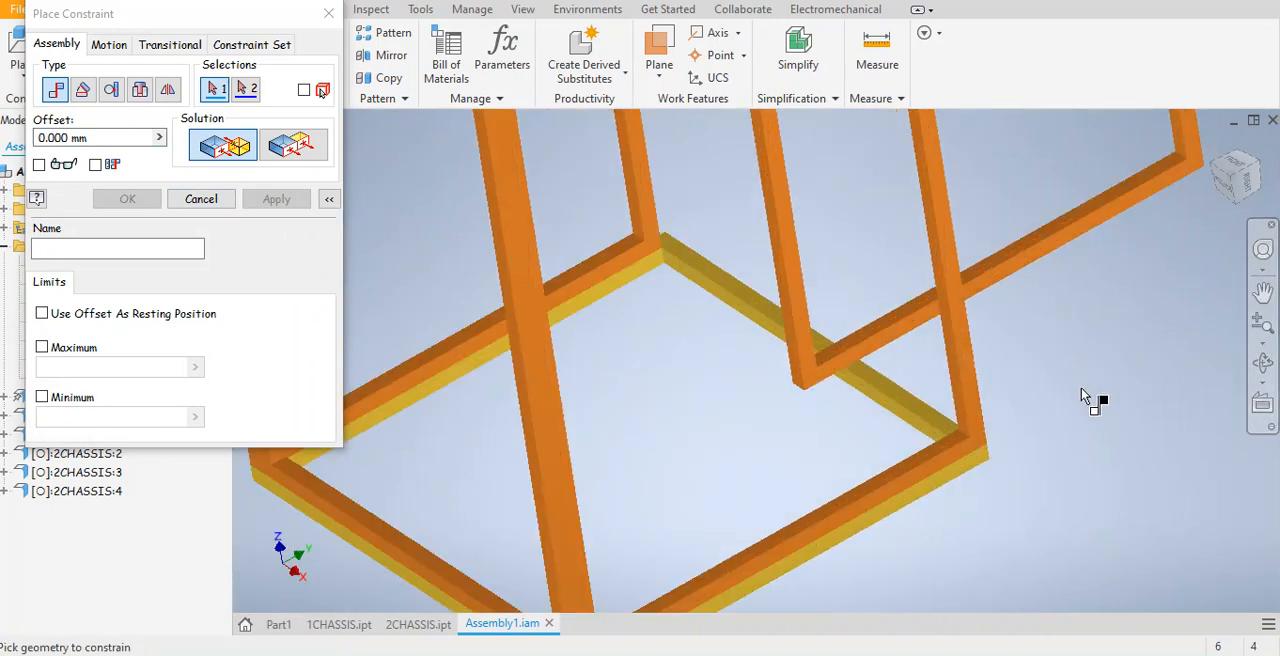
{"action": "scroll", "coordinate": [1080, 382], "scroll_direction": "down", "scroll_amount": 3}
{"action": "middle_click_drag", "start_coordinate": [1102, 412], "coordinate": [1069, 506]}
{"action": "scroll", "coordinate": [1069, 506], "scroll_direction": "up", "scroll_amount": 2}
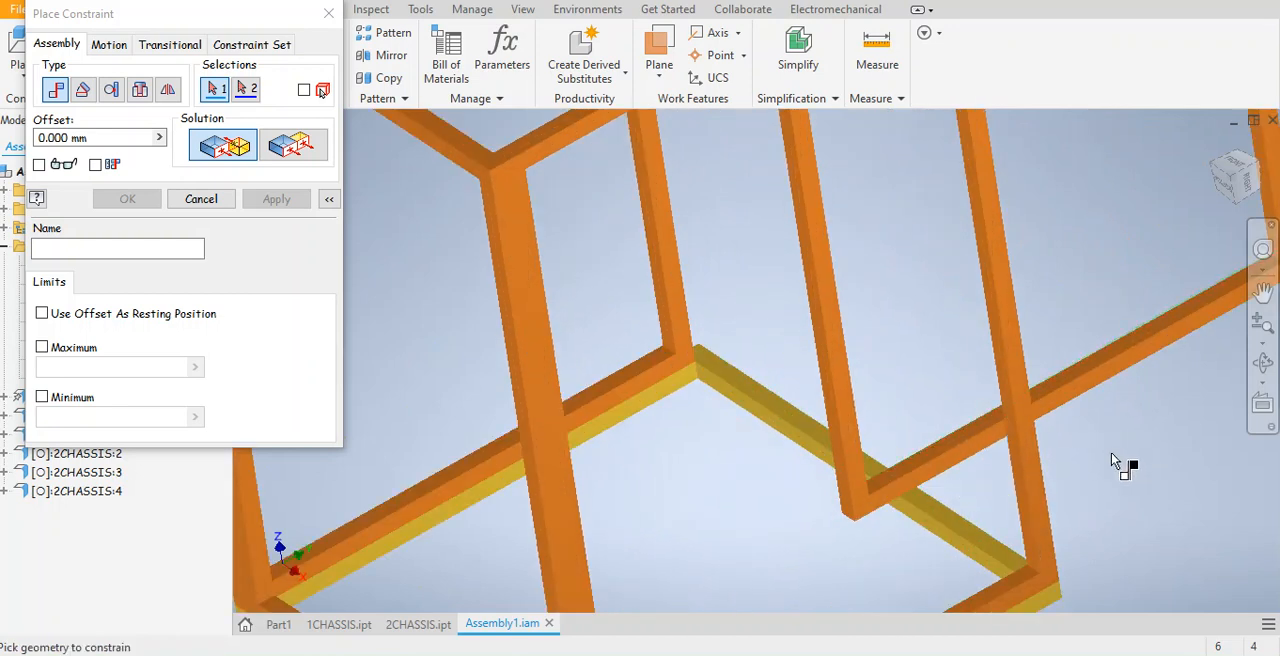
{"action": "scroll", "coordinate": [694, 389], "scroll_direction": "down", "scroll_amount": 3}
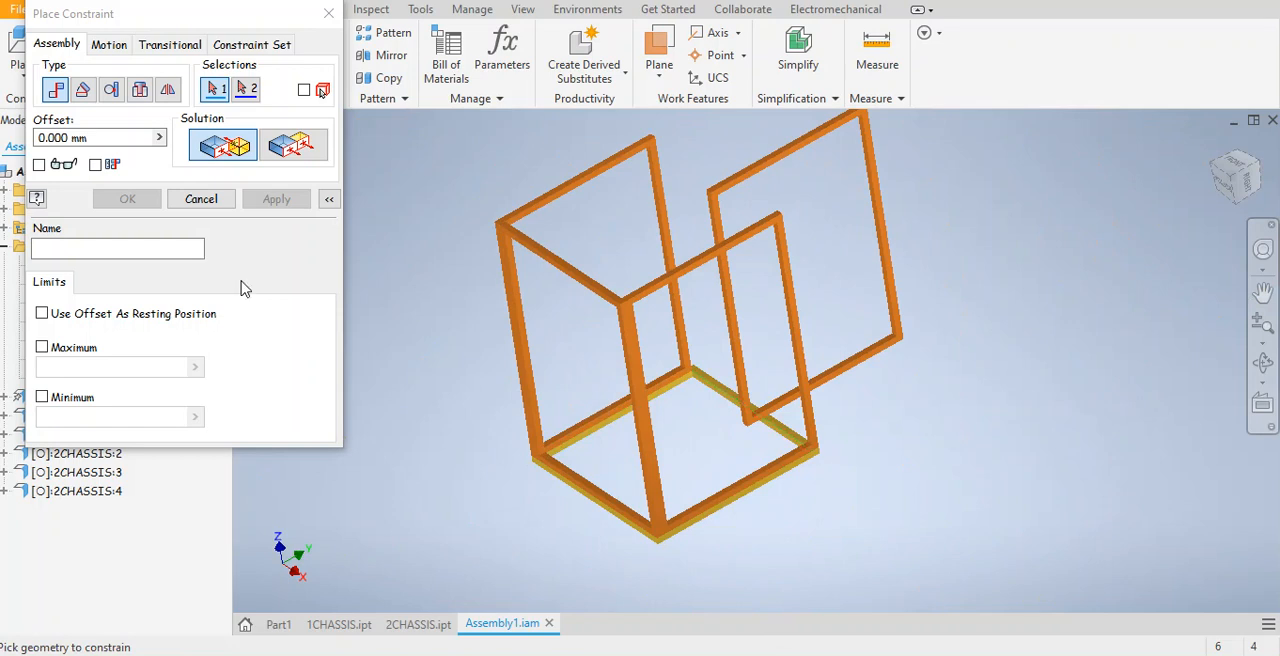
{"action": "left_click", "coordinate": [291, 149]}
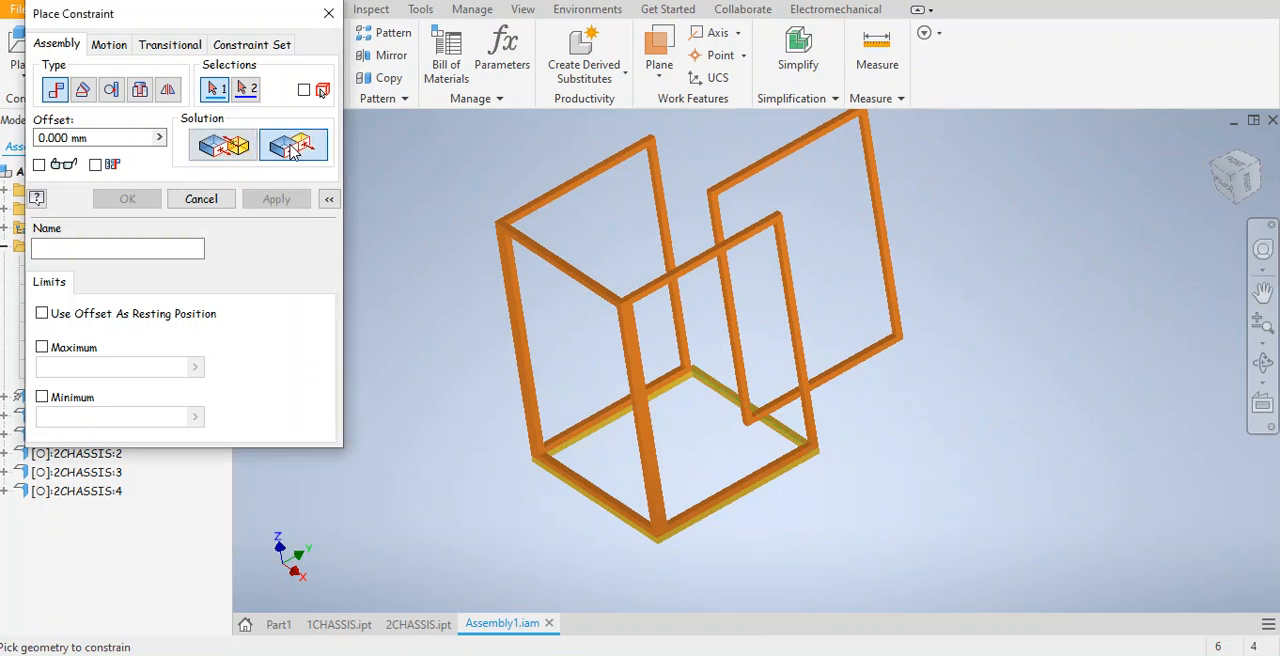
{"action": "scroll", "coordinate": [745, 362], "scroll_direction": "up", "scroll_amount": 5}
{"action": "left_click", "coordinate": [814, 365]}
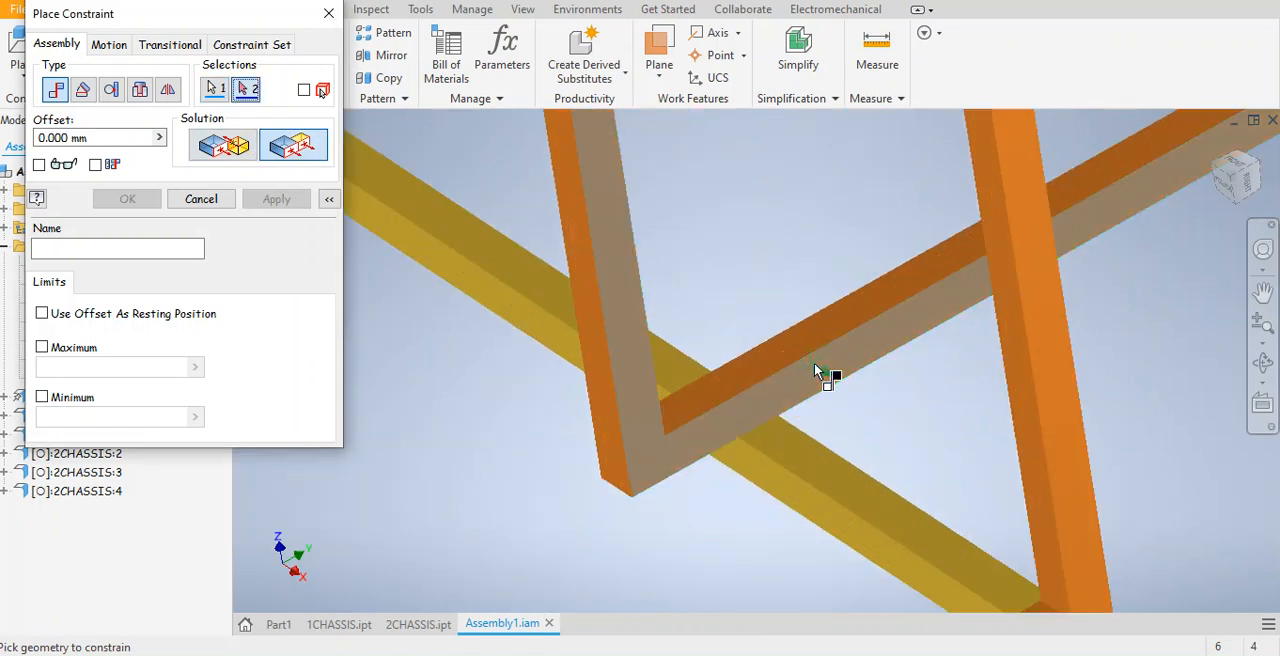
{"action": "left_click", "coordinate": [810, 508]}
{"action": "left_click", "coordinate": [276, 199]}
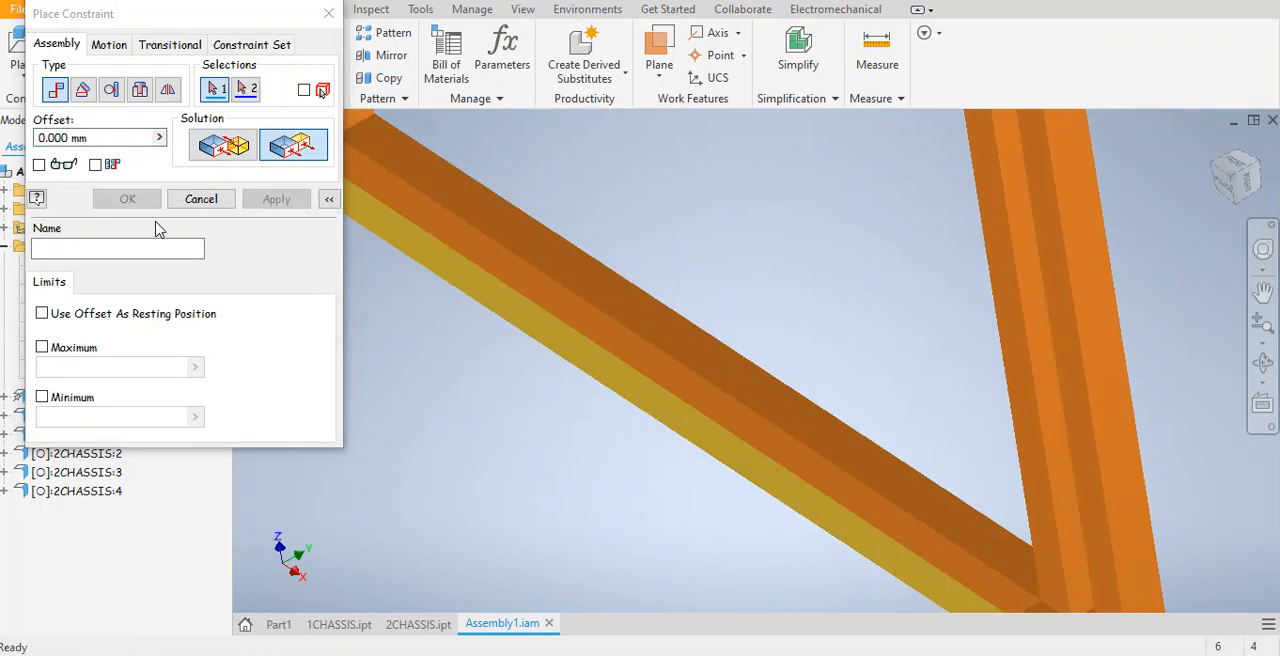
{"action": "scroll", "coordinate": [660, 345], "scroll_direction": "down", "scroll_amount": 3}
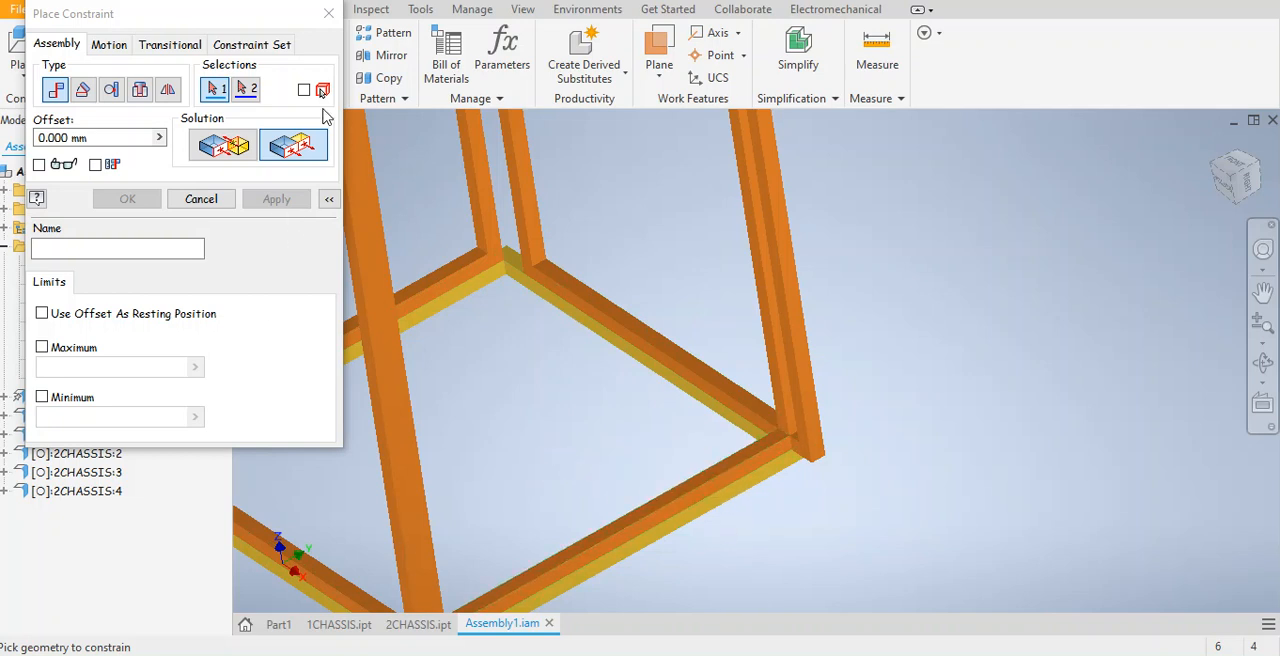
{"action": "left_click", "coordinate": [328, 13]}
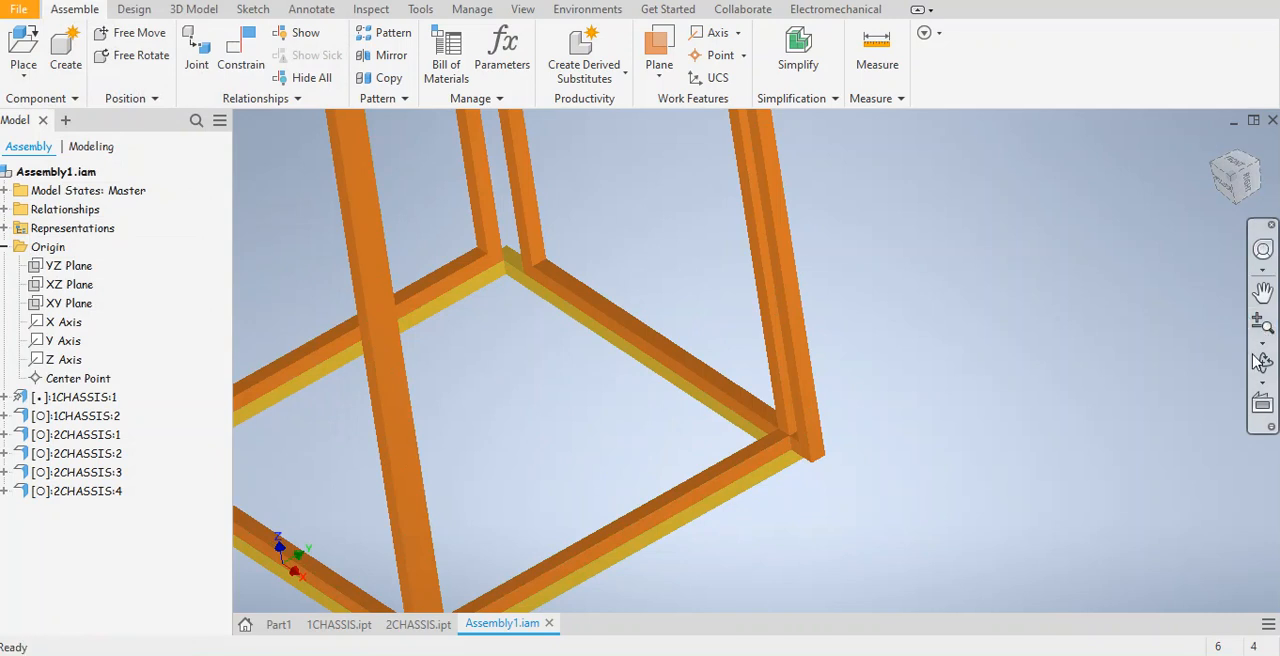
Add a Flush constraint between the side face of the offset 2CHASSIS frame's leg and the long outer side face of the base.
{"action": "left_click", "coordinate": [1262, 362]}
{"action": "left_click_drag", "start_coordinate": [686, 394], "coordinate": [1278, 395]}
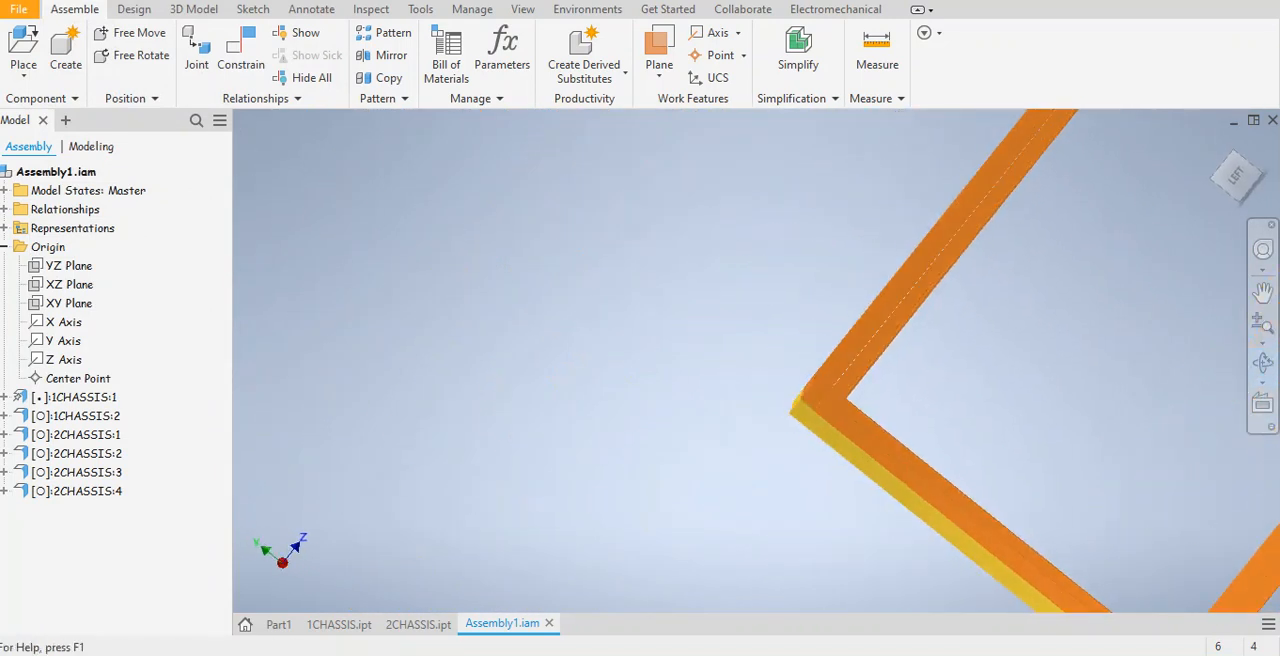
{"action": "scroll", "coordinate": [756, 360], "scroll_direction": "down", "scroll_amount": 3}
{"action": "middle_click_drag", "start_coordinate": [756, 400], "coordinate": [764, 325], "text": "shift"}
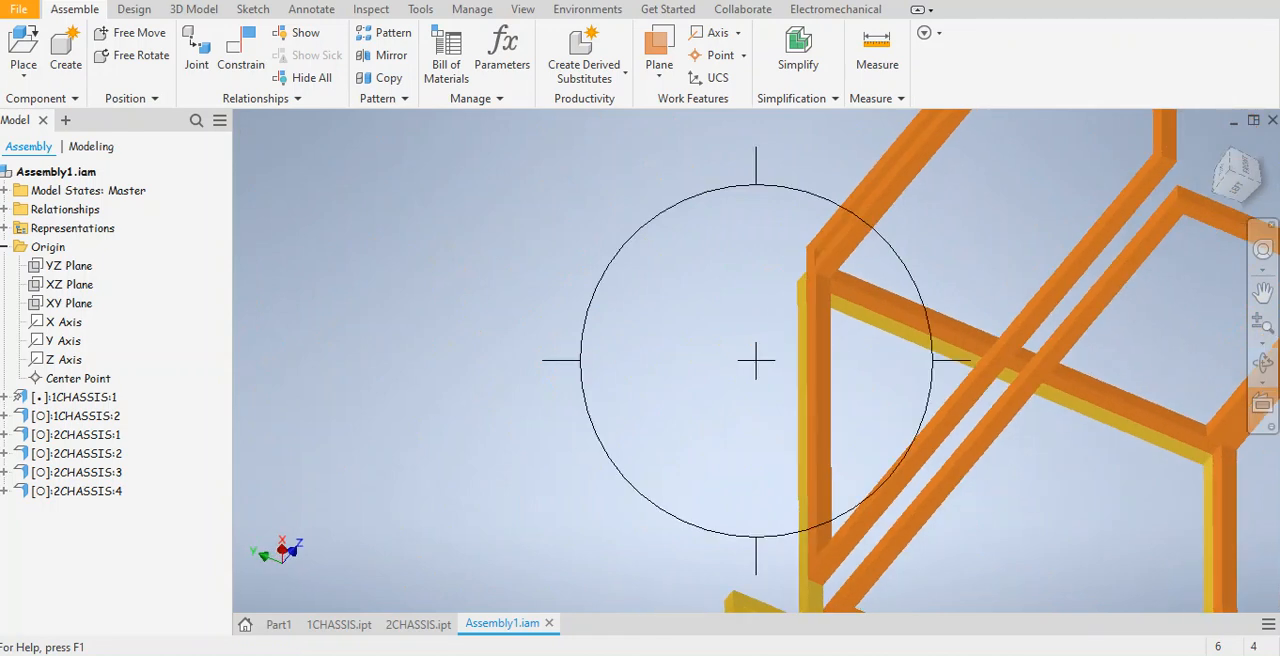
{"action": "middle_click_drag", "start_coordinate": [1058, 235], "coordinate": [749, 134]}
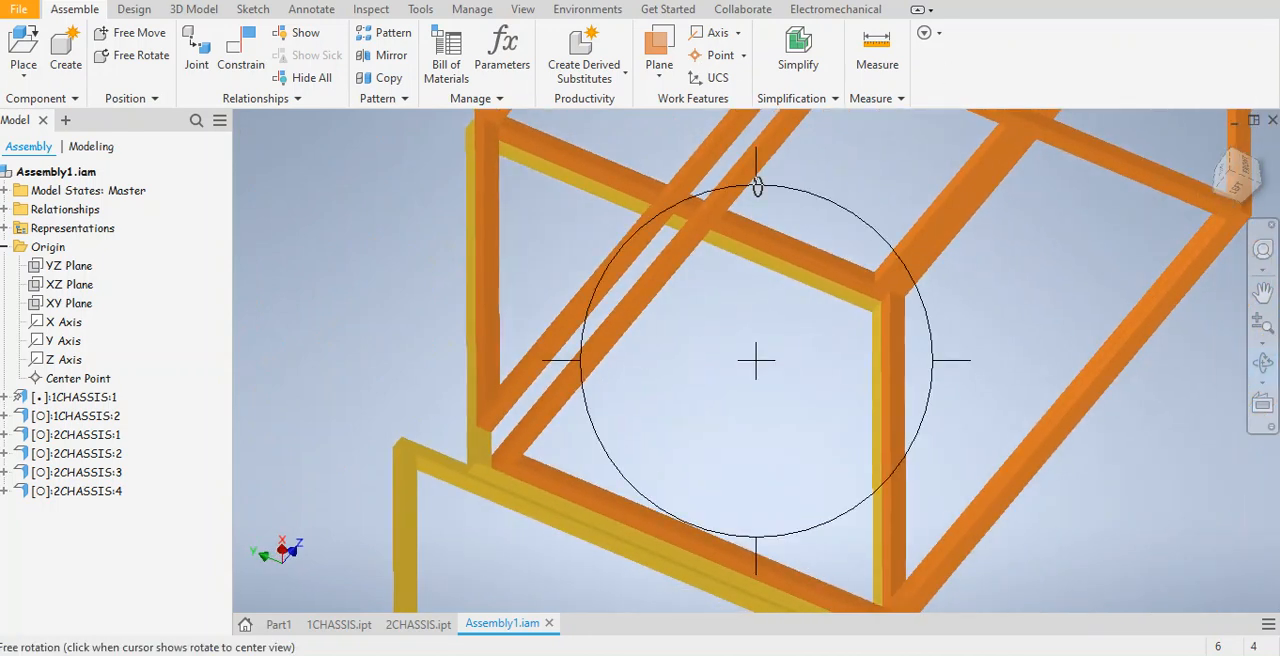
{"action": "left_click_drag", "start_coordinate": [807, 440], "coordinate": [805, 379]}
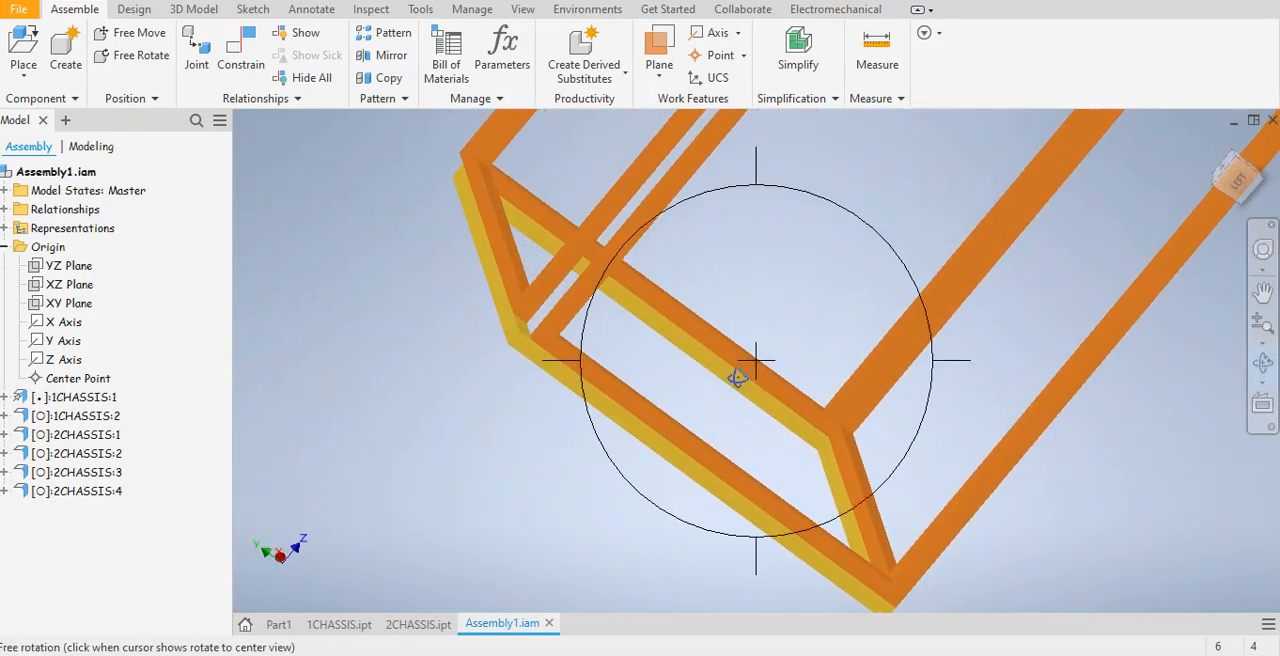
{"action": "left_click_drag", "start_coordinate": [680, 128], "coordinate": [536, 292]}
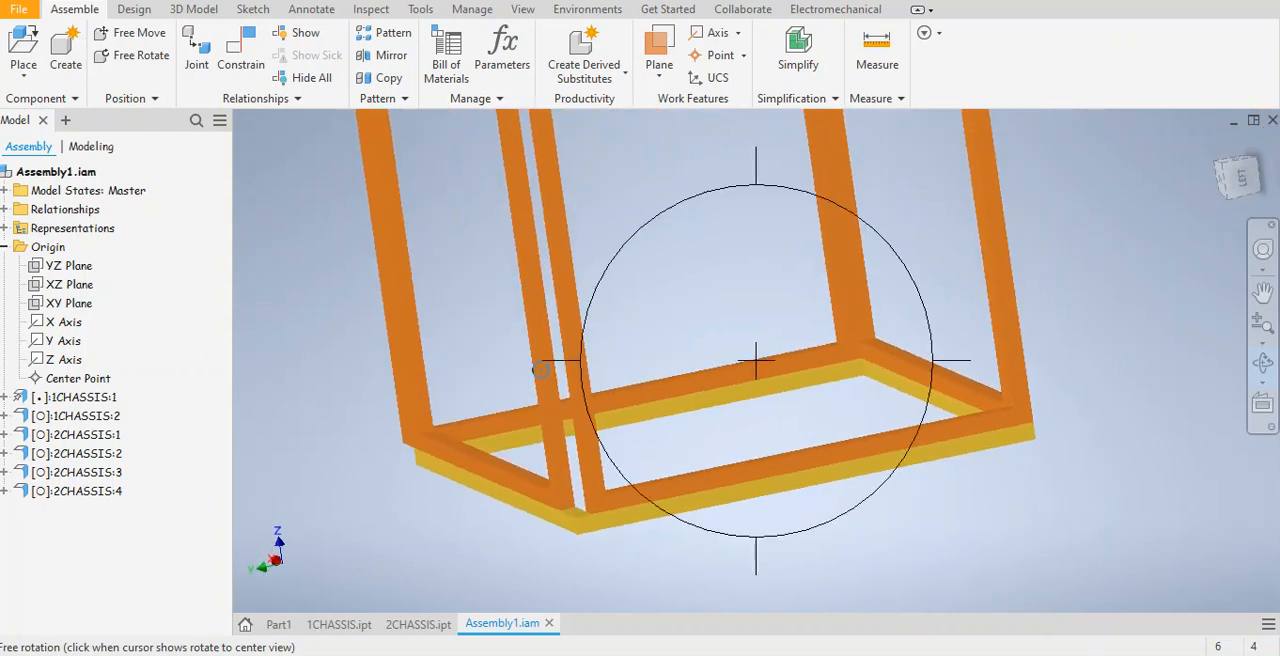
{"action": "scroll", "coordinate": [577, 450], "scroll_direction": "down", "scroll_amount": 3}
{"action": "middle_click_drag", "start_coordinate": [637, 446], "coordinate": [636, 312]}
{"action": "right_click", "coordinate": [920, 290]}
{"action": "left_click", "coordinate": [1010, 276]}
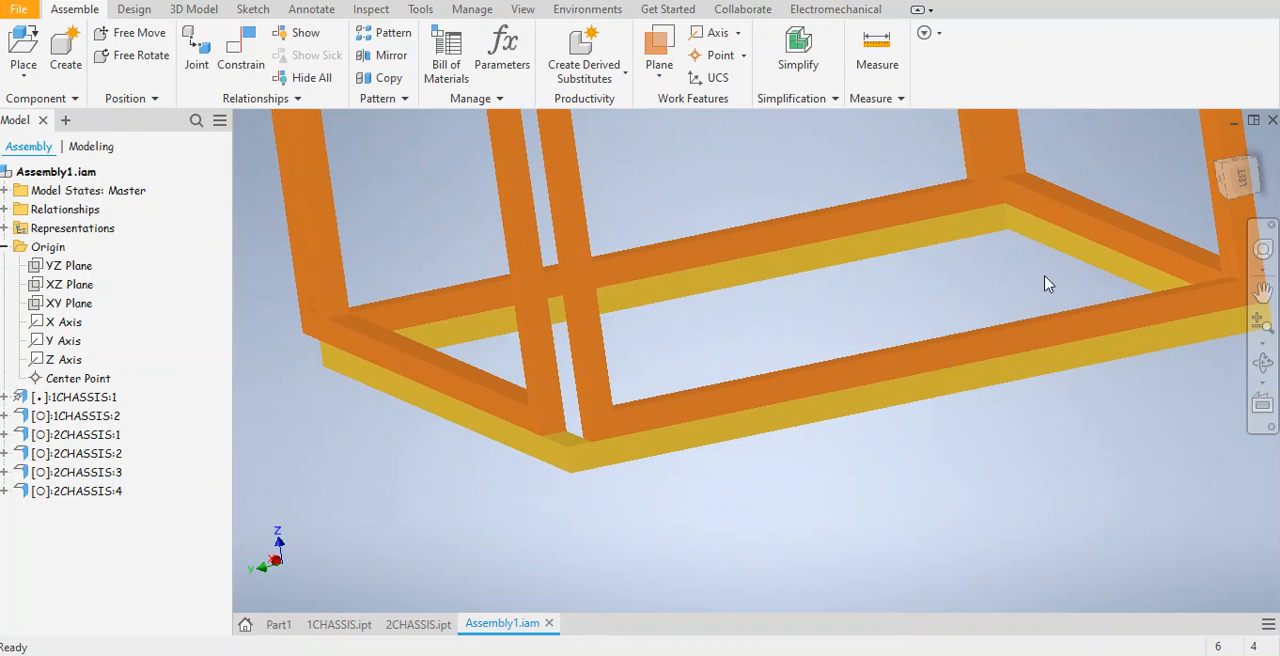
{"action": "left_click", "coordinate": [238, 58]}
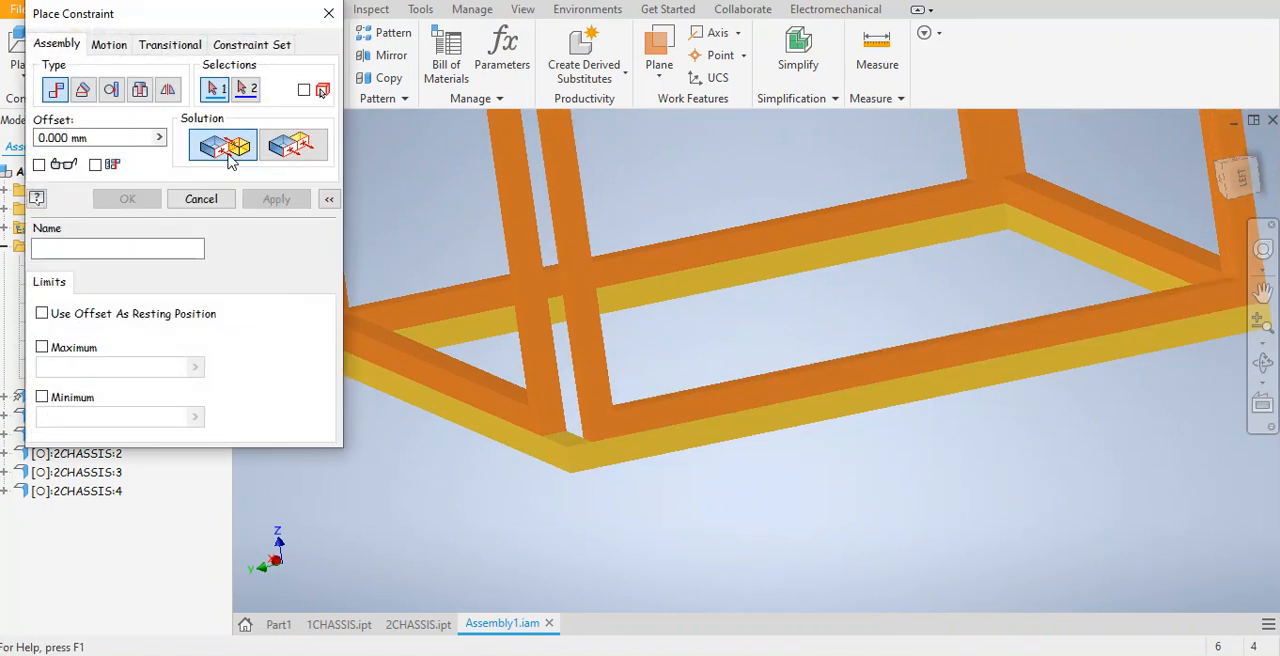
{"action": "left_click", "coordinate": [290, 146]}
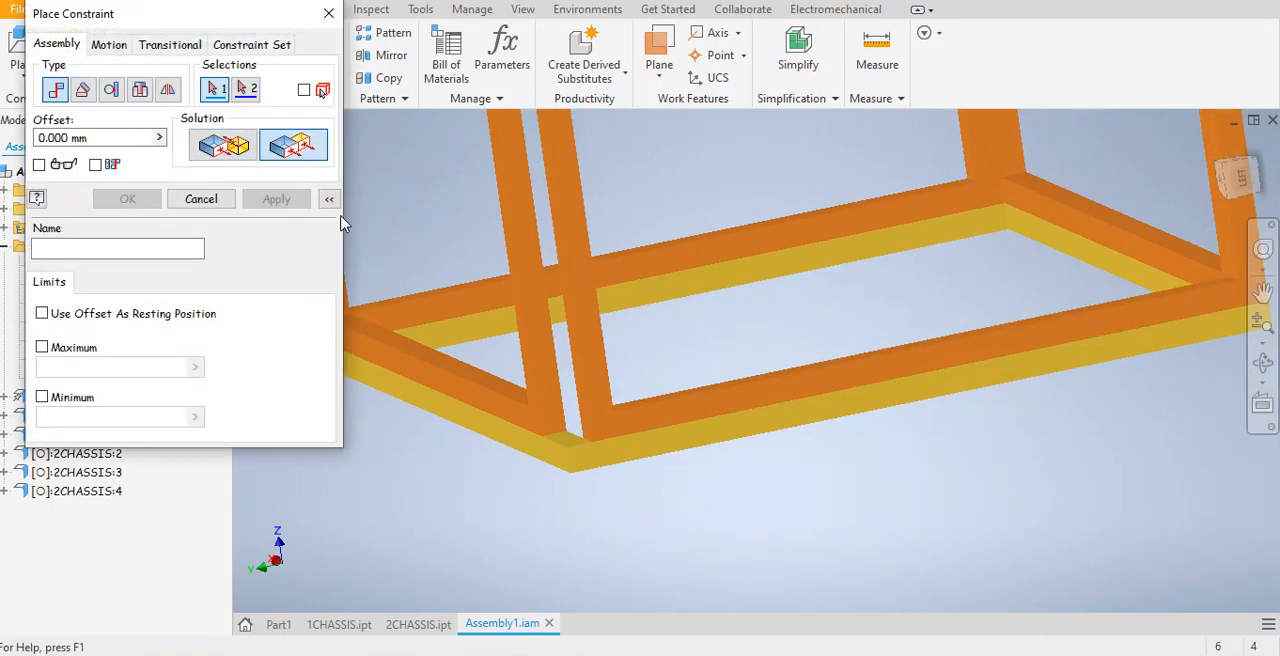
{"action": "left_click", "coordinate": [551, 391]}
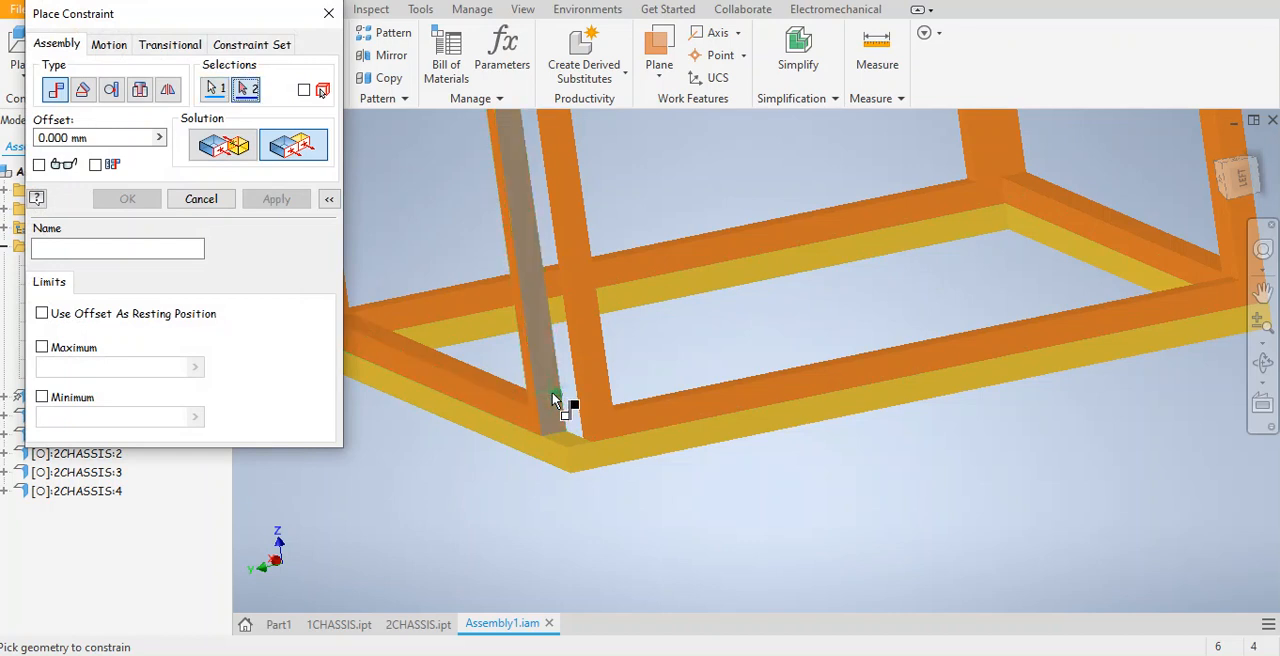
{"action": "left_click", "coordinate": [611, 453]}
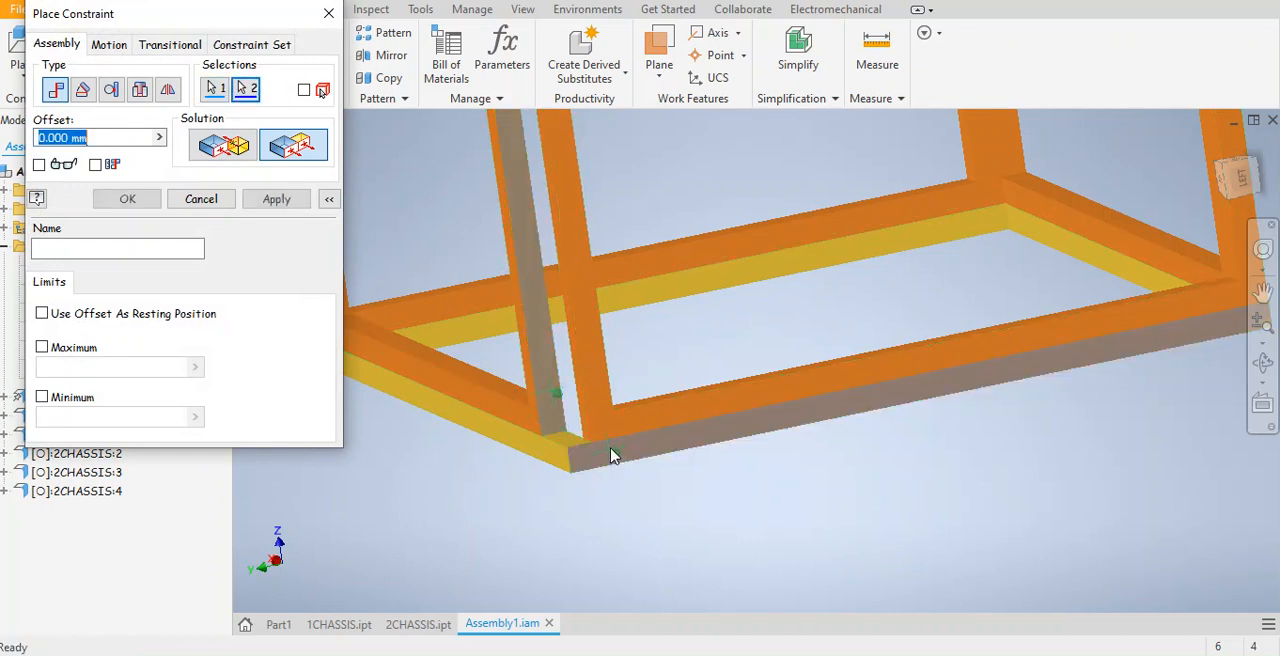
{"action": "left_click", "coordinate": [287, 206]}
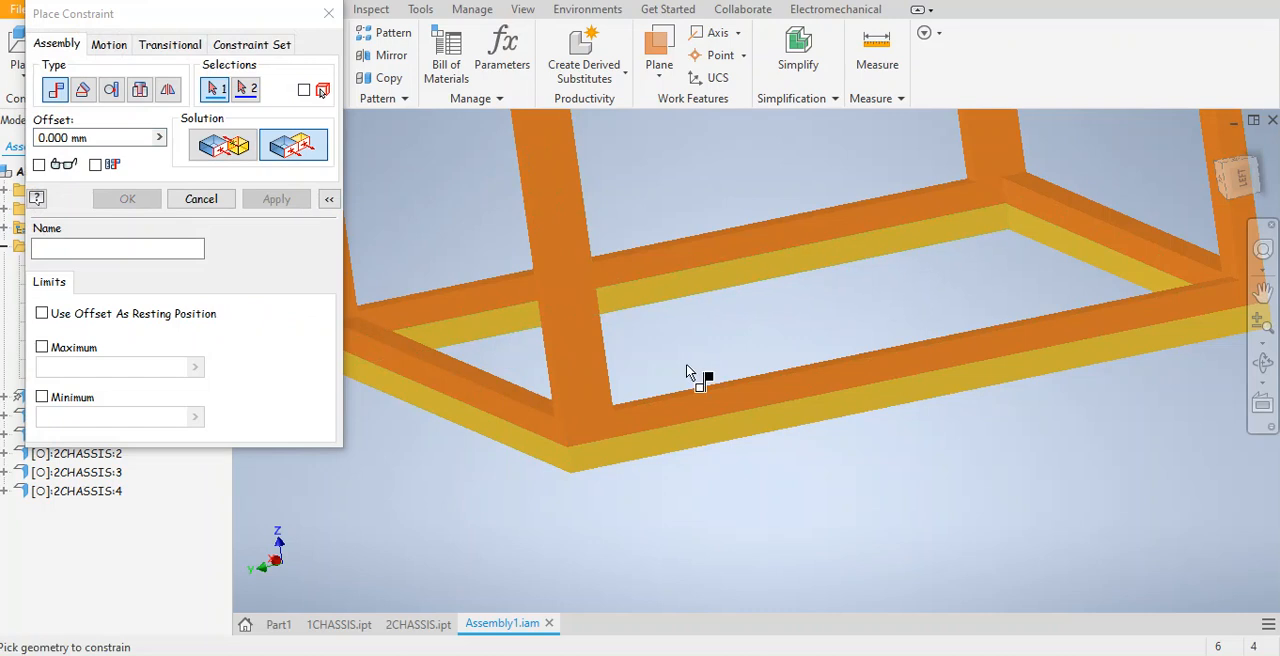
Inspect the upright frames' alignment along the base and at the upper corners, then end constraint placement.
{"action": "scroll", "coordinate": [709, 336], "scroll_direction": "down", "scroll_amount": 5}
{"action": "middle_click_drag", "start_coordinate": [709, 336], "coordinate": [790, 555]}
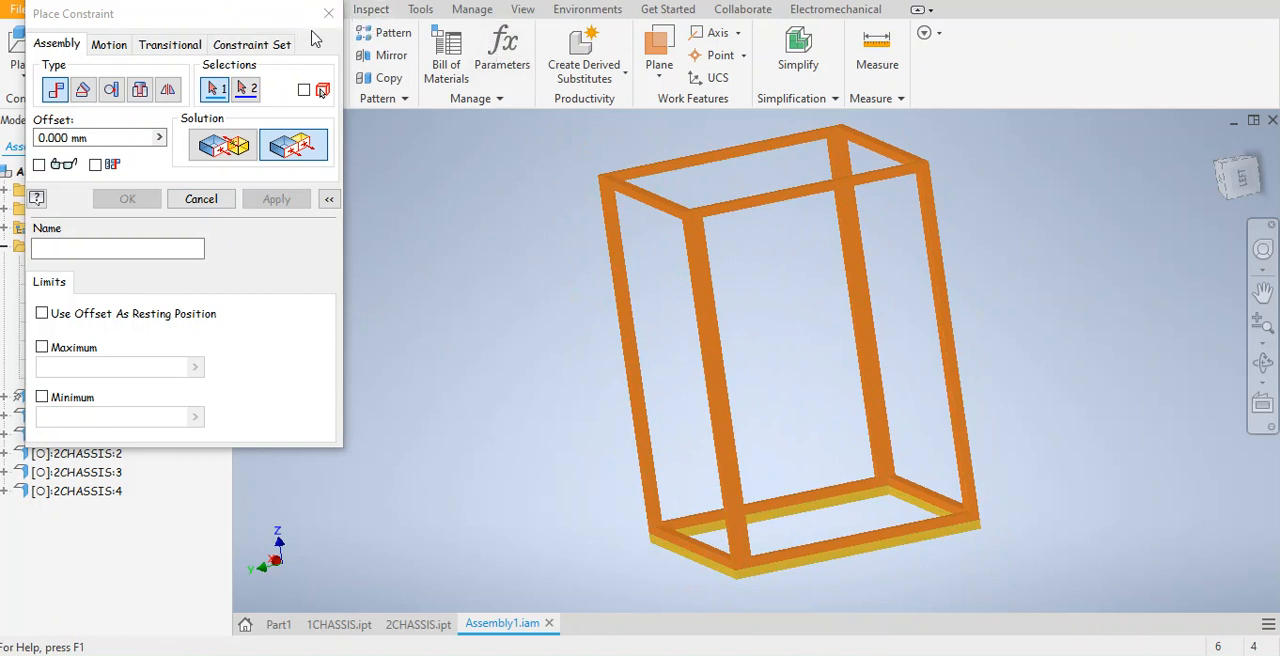
{"action": "scroll", "coordinate": [815, 590], "scroll_direction": "down", "scroll_amount": 3}
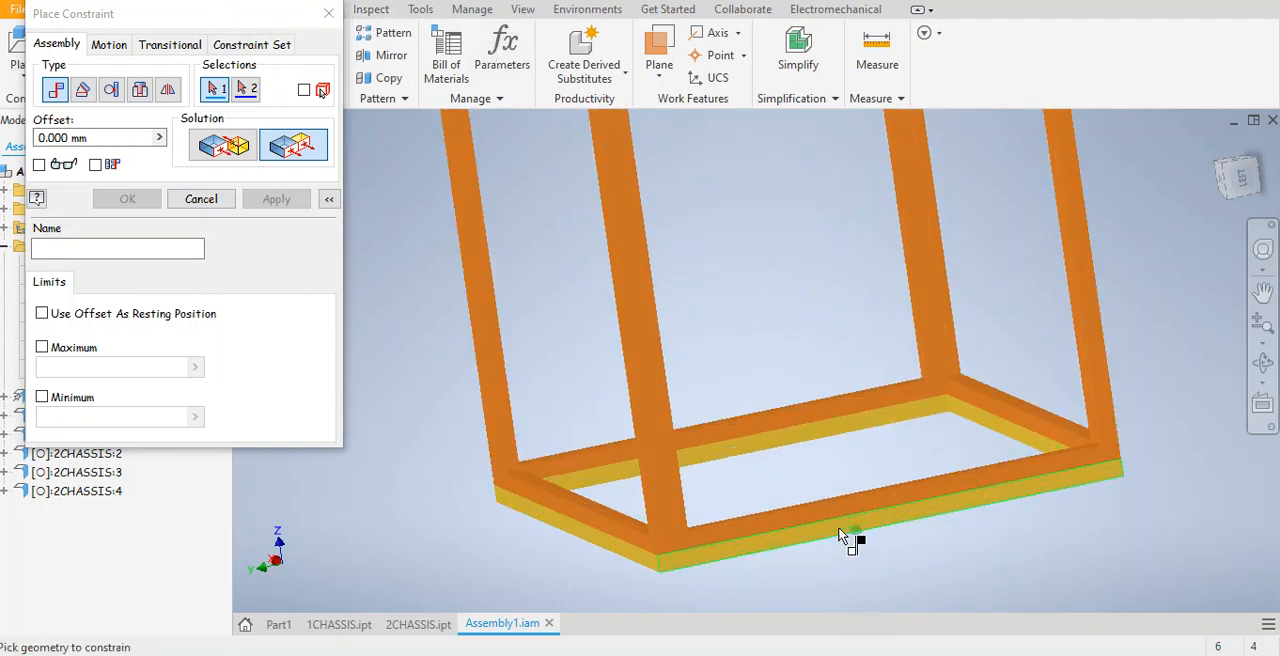
{"action": "scroll", "coordinate": [1079, 490], "scroll_direction": "down", "scroll_amount": 3}
{"action": "scroll", "coordinate": [1062, 514], "scroll_direction": "up", "scroll_amount": 2}
{"action": "scroll", "coordinate": [1063, 525], "scroll_direction": "up", "scroll_amount": 3}
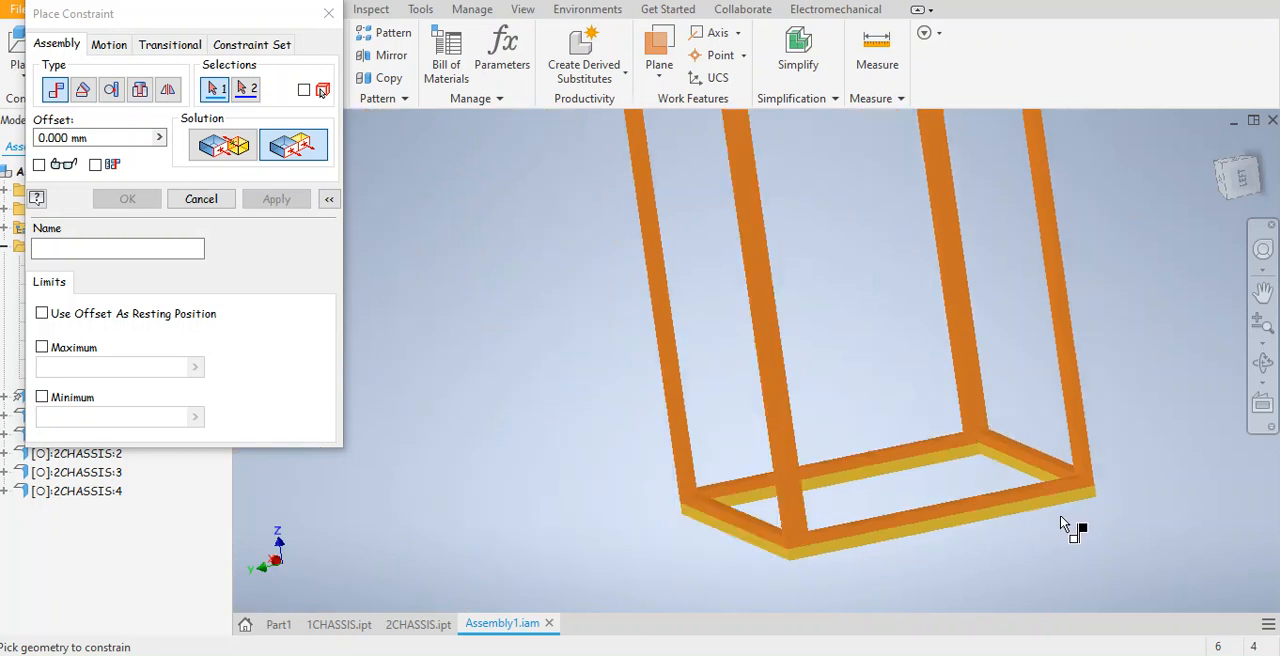
{"action": "scroll", "coordinate": [1063, 505], "scroll_direction": "down", "scroll_amount": 5}
{"action": "scroll", "coordinate": [870, 537], "scroll_direction": "up", "scroll_amount": 4}
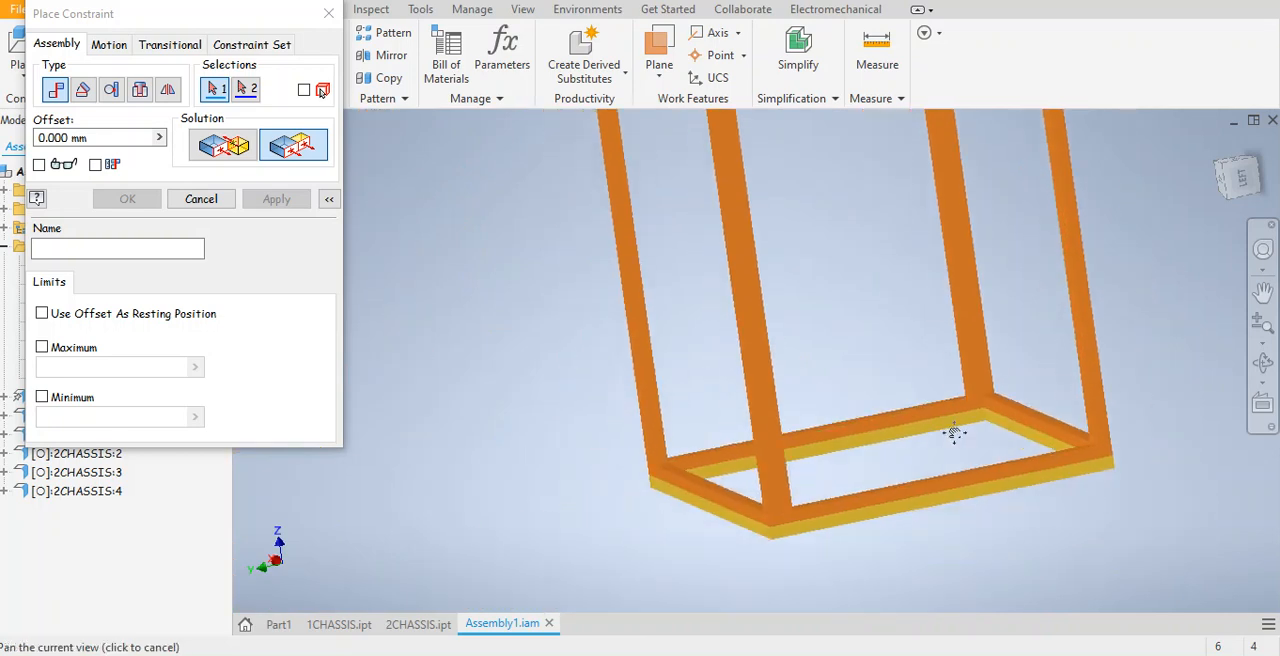
{"action": "scroll", "coordinate": [851, 506], "scroll_direction": "up", "scroll_amount": 1}
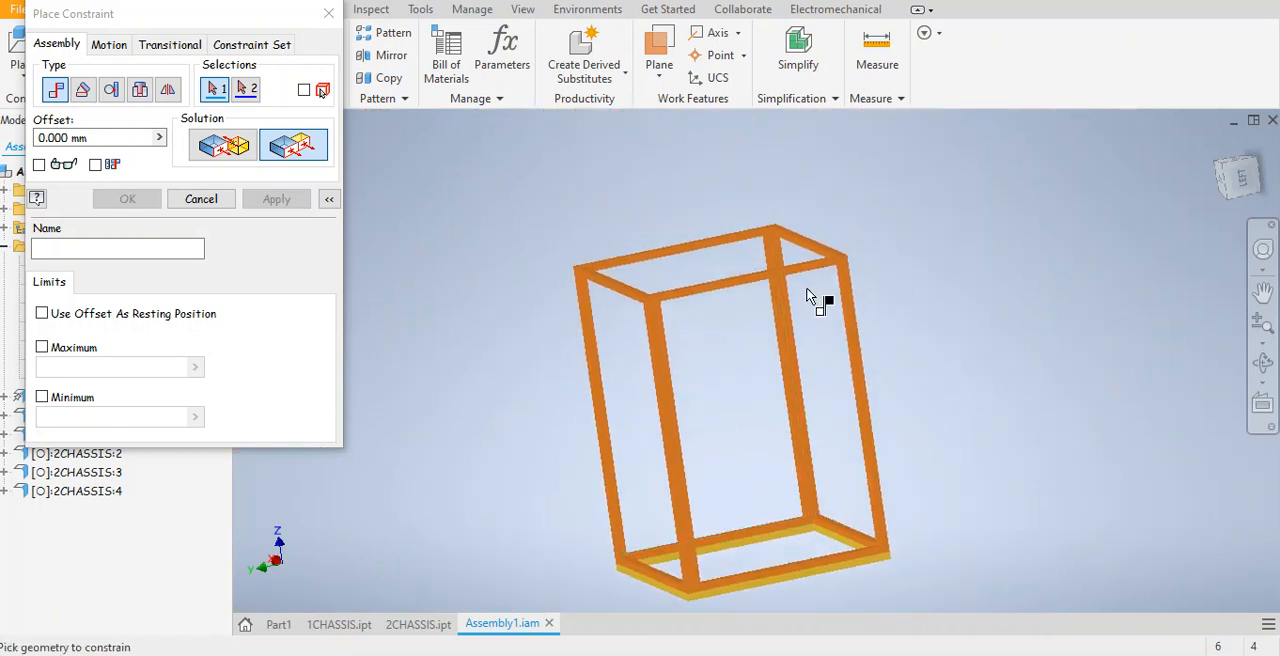
{"action": "scroll", "coordinate": [820, 297], "scroll_direction": "down", "scroll_amount": 3}
{"action": "middle_click_drag", "start_coordinate": [820, 297], "coordinate": [947, 270]}
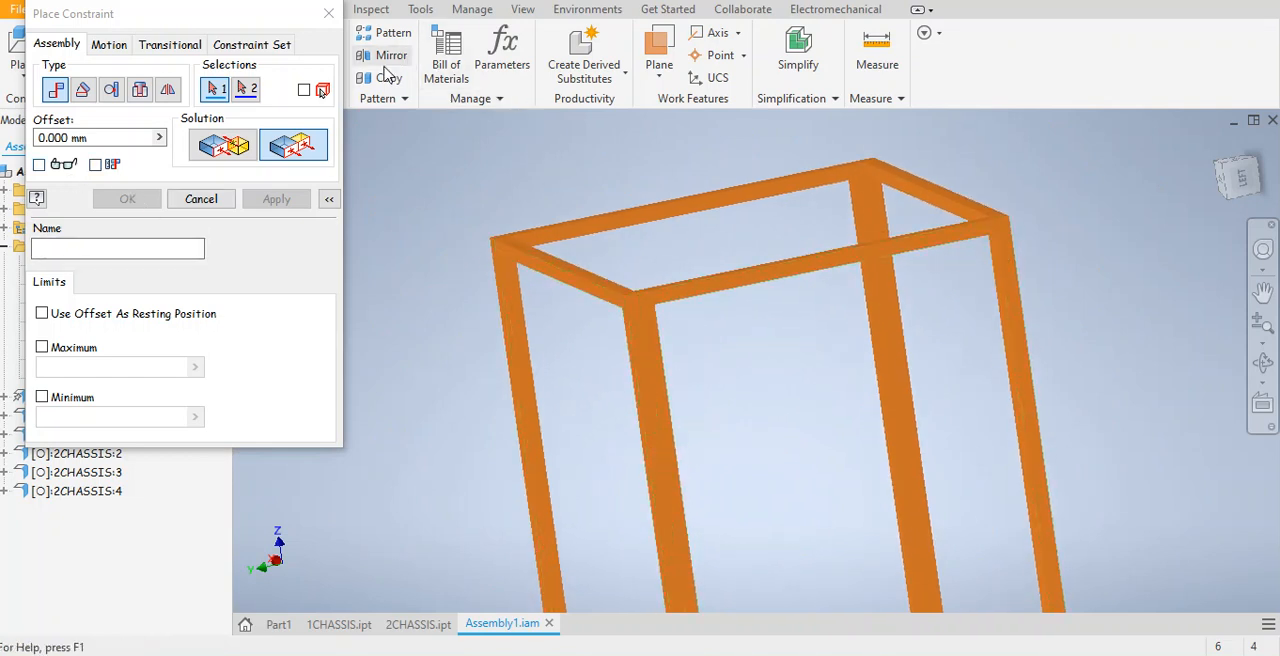
{"action": "left_click", "coordinate": [333, 19]}
Move the loose 1CHASSIS:2 frame from below the assembly to just above the tops of the upright frames.
{"action": "middle_click_drag", "start_coordinate": [483, 257], "coordinate": [488, 171]}
{"action": "scroll", "coordinate": [516, 231], "scroll_direction": "down", "scroll_amount": 3}
{"action": "scroll", "coordinate": [516, 236], "scroll_direction": "down", "scroll_amount": 2}
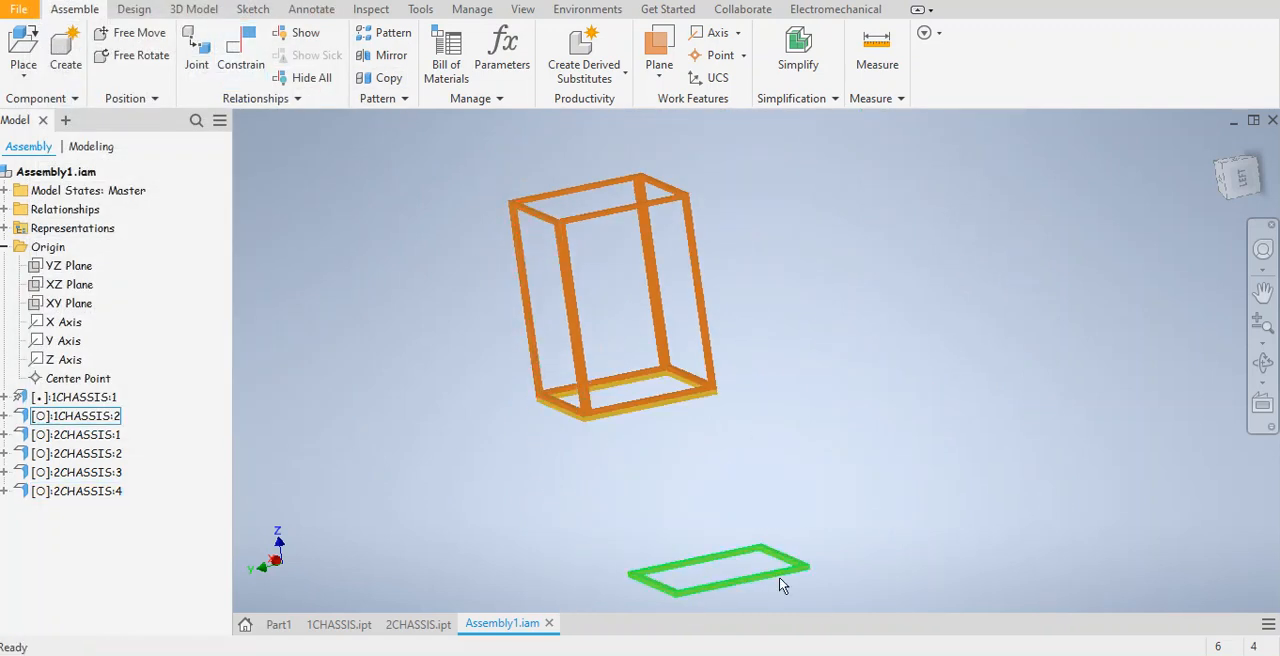
{"action": "left_click_drag", "start_coordinate": [784, 569], "coordinate": [542, 160]}
{"action": "scroll", "coordinate": [579, 186], "scroll_direction": "up", "scroll_amount": 5}
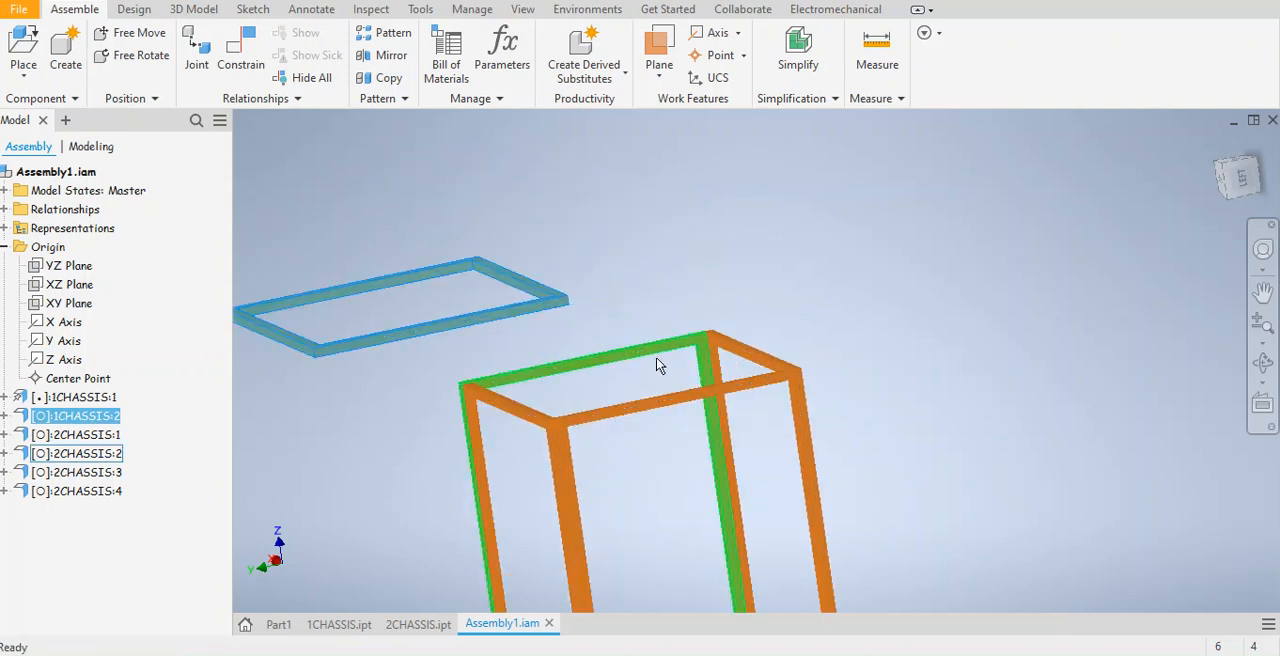
{"action": "middle_click_drag", "start_coordinate": [626, 338], "coordinate": [791, 283]}
{"action": "left_click_drag", "start_coordinate": [500, 291], "coordinate": [1014, 289]}
{"action": "middle_click_drag", "start_coordinate": [948, 403], "coordinate": [851, 391]}
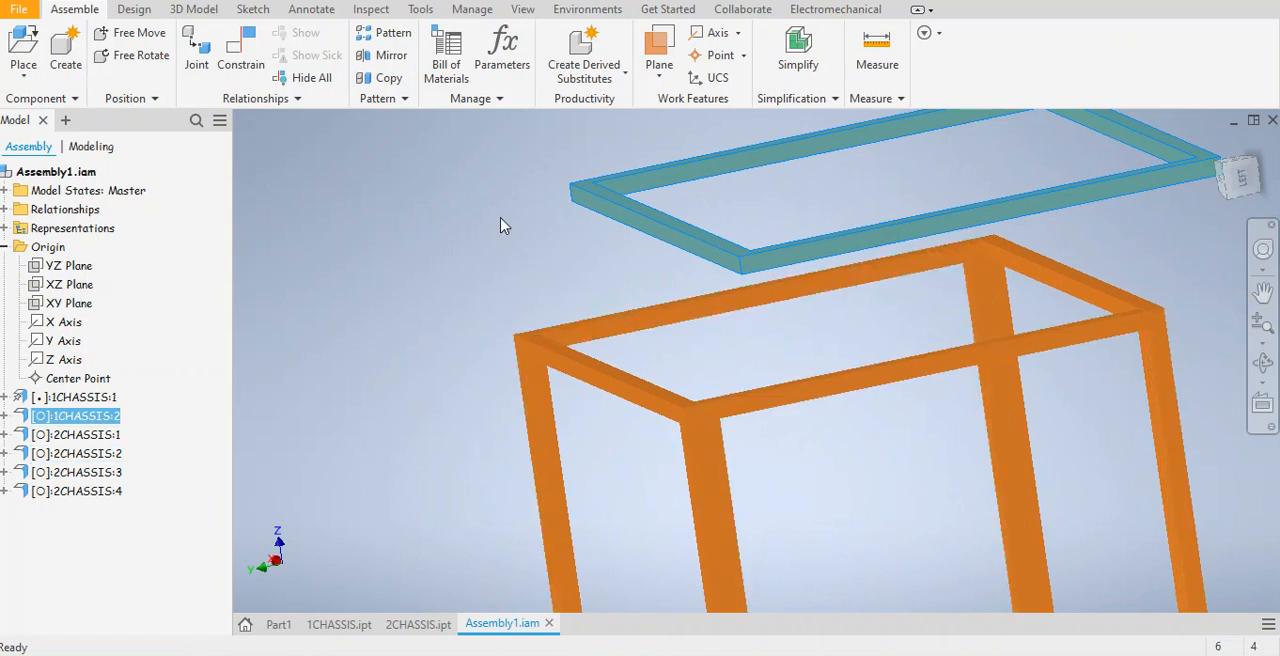
Add a Flush constraint between the long outer side face of 1CHASSIS:2 and the outer face of the upright frame below it.
{"action": "left_click", "coordinate": [240, 50]}
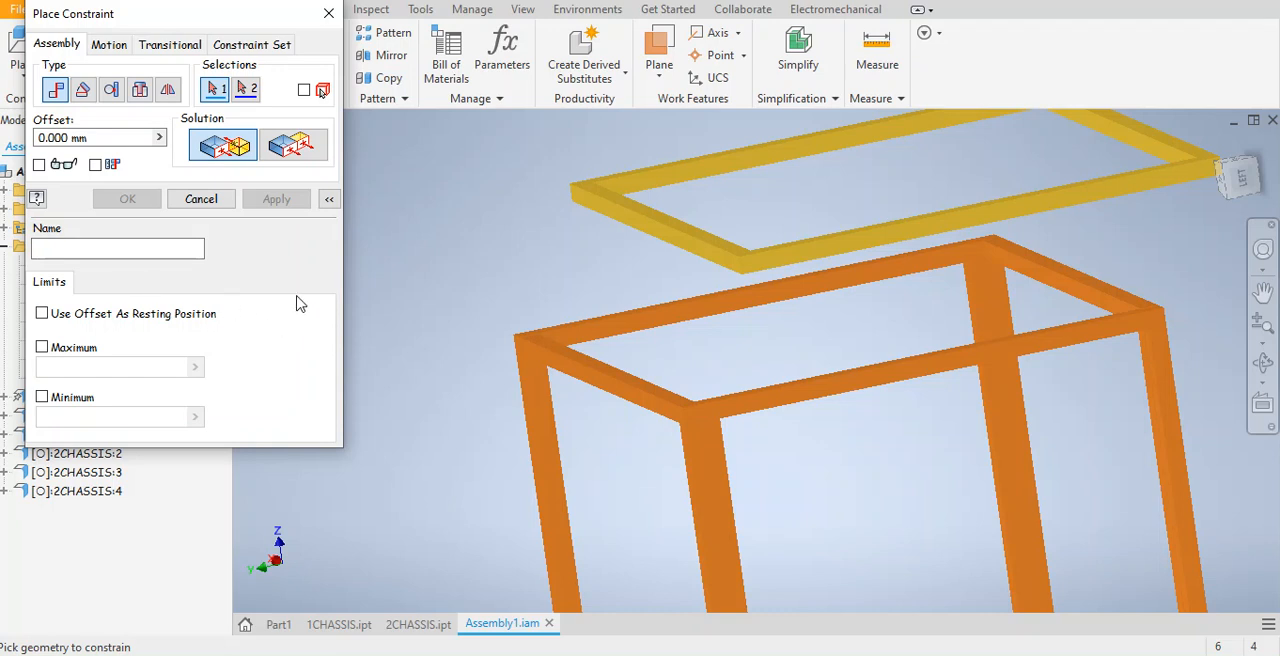
{"action": "left_click", "coordinate": [293, 146]}
{"action": "scroll", "coordinate": [740, 268], "scroll_direction": "up", "scroll_amount": 3}
{"action": "left_click", "coordinate": [803, 241]}
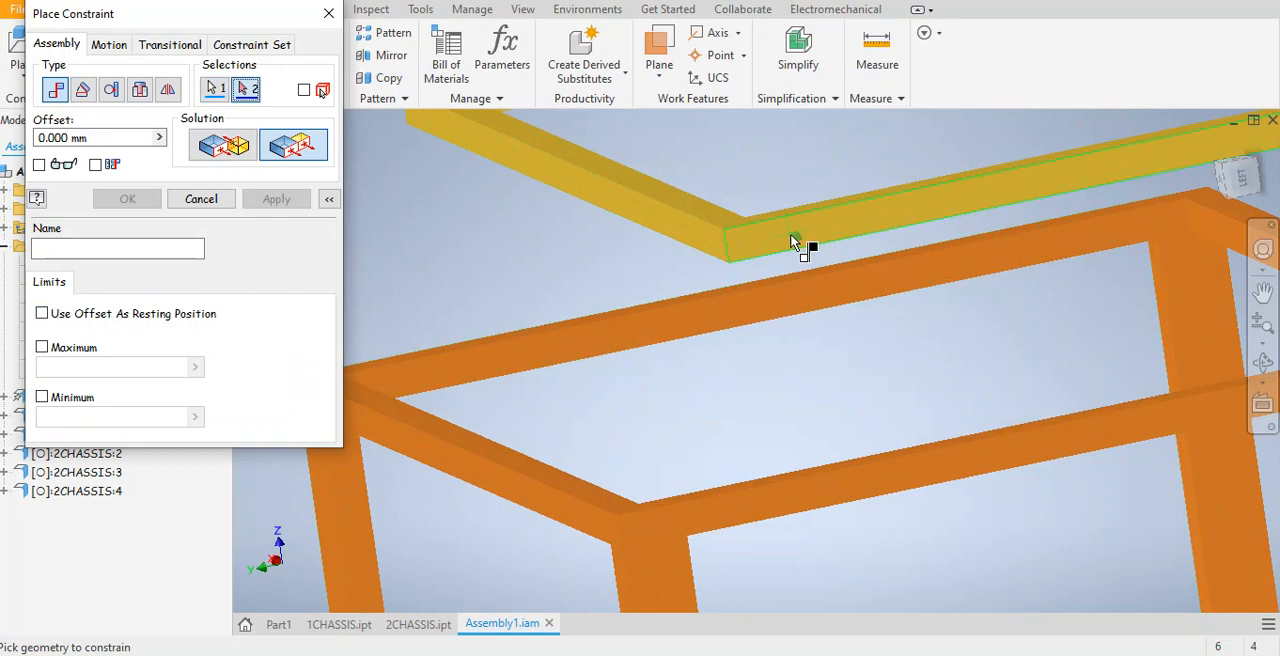
{"action": "left_click", "coordinate": [781, 506]}
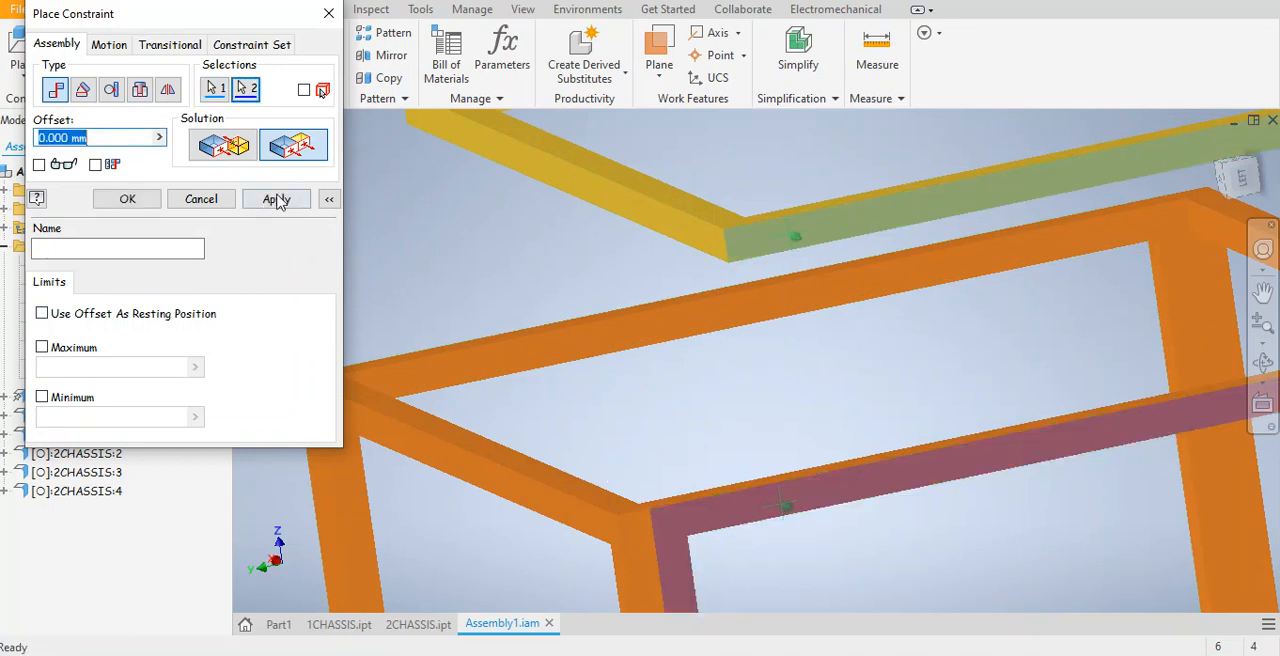
{"action": "left_click", "coordinate": [270, 201]}
Add a Flush constraint between the short outer side face of 1CHASSIS:2 and the outer face of the adjacent end frame.
{"action": "middle_click_drag", "start_coordinate": [523, 227], "coordinate": [445, 194]}
{"action": "left_click", "coordinate": [902, 324]}
{"action": "left_click_drag", "start_coordinate": [902, 264], "coordinate": [672, 288]}
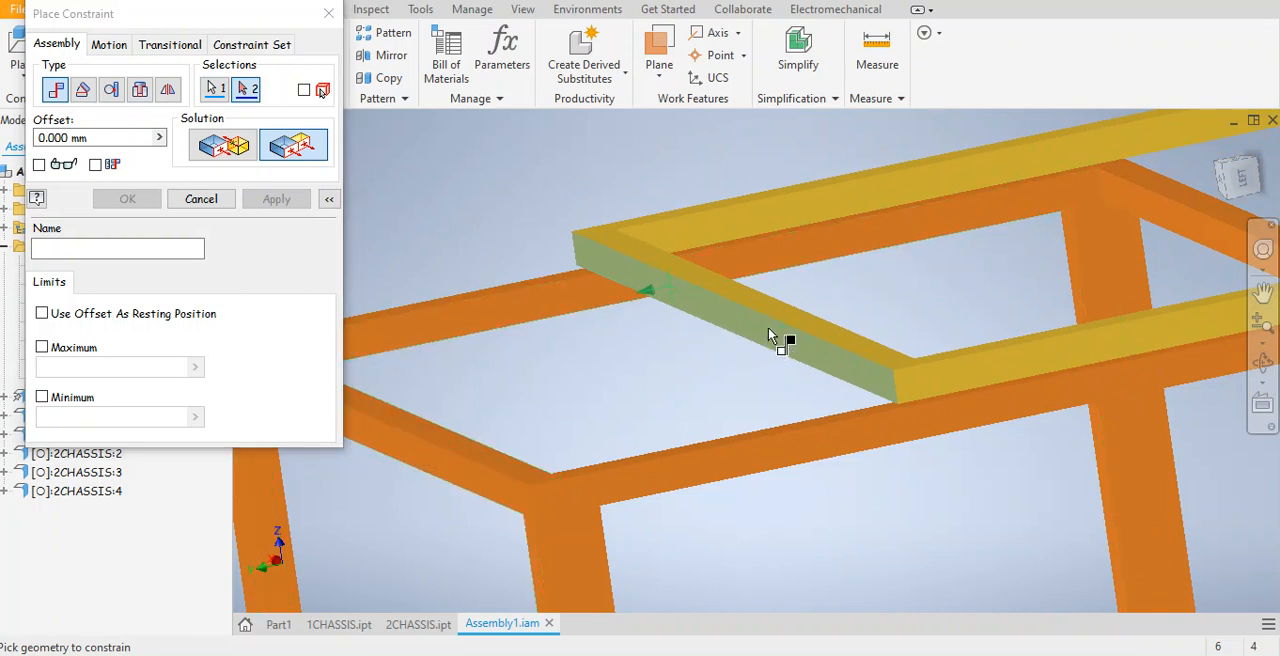
{"action": "left_click", "coordinate": [466, 486]}
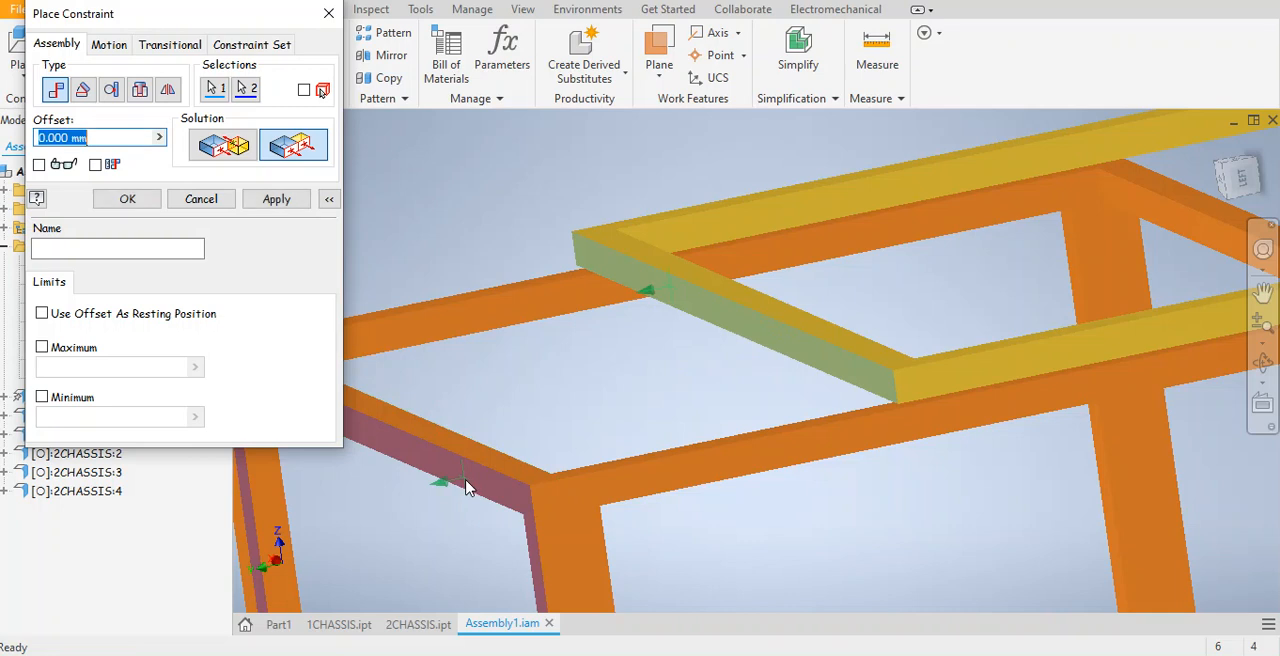
{"action": "left_click", "coordinate": [276, 199]}
{"action": "middle_click_drag", "start_coordinate": [614, 249], "coordinate": [726, 191]}
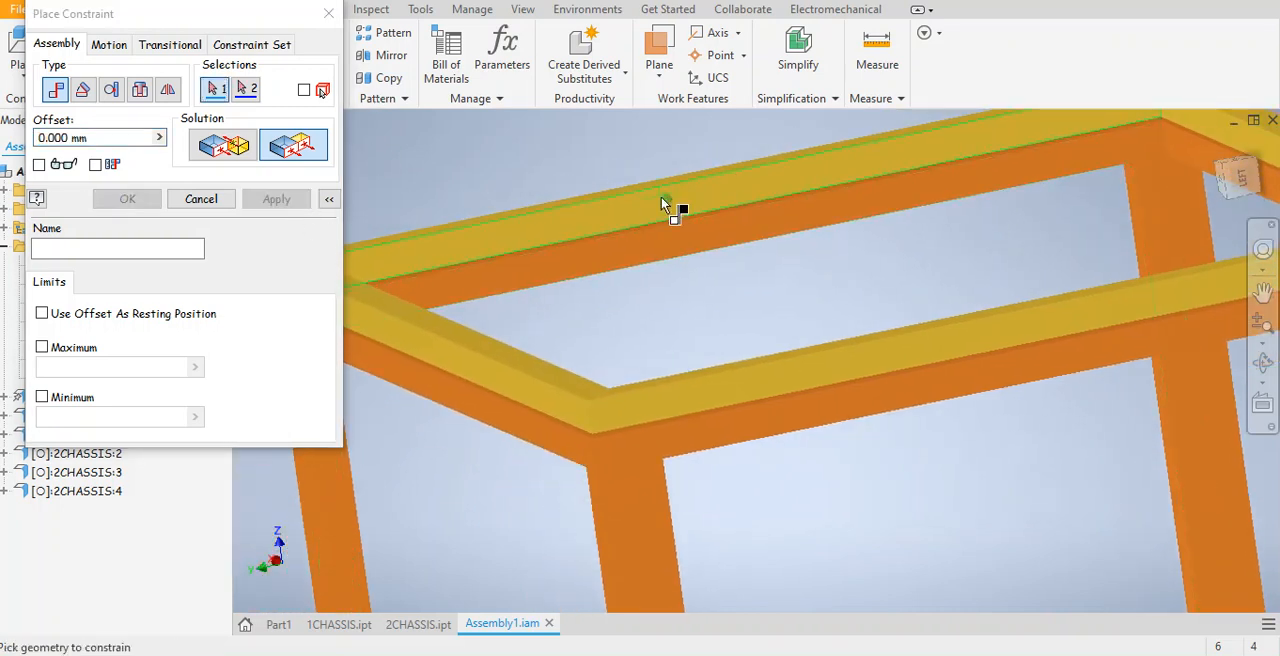
{"action": "left_click", "coordinate": [560, 205]}
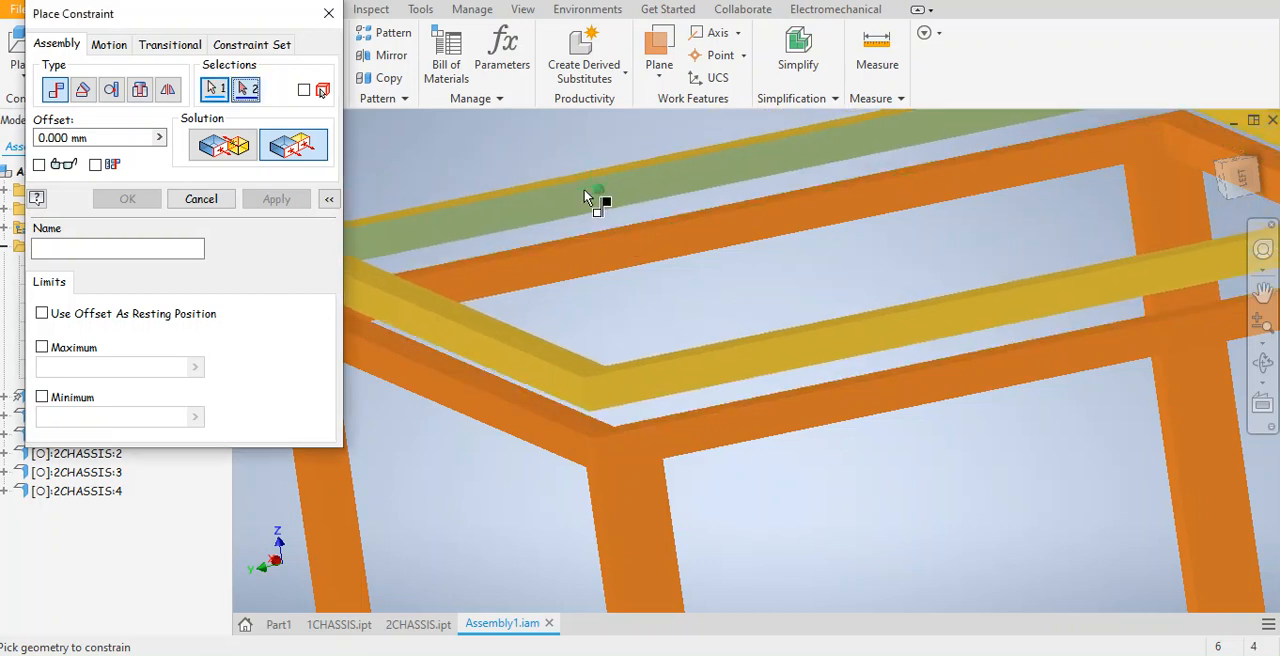
{"action": "left_click_drag", "start_coordinate": [574, 214], "coordinate": [581, 171]}
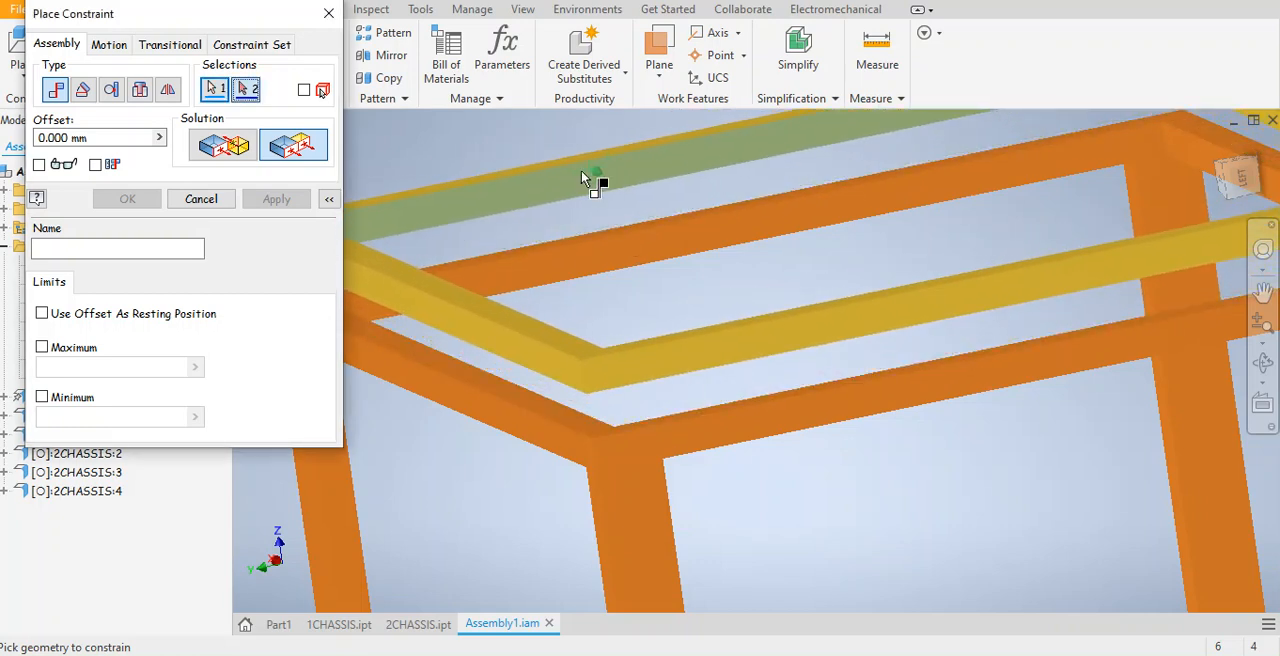
{"action": "left_click", "coordinate": [232, 150]}
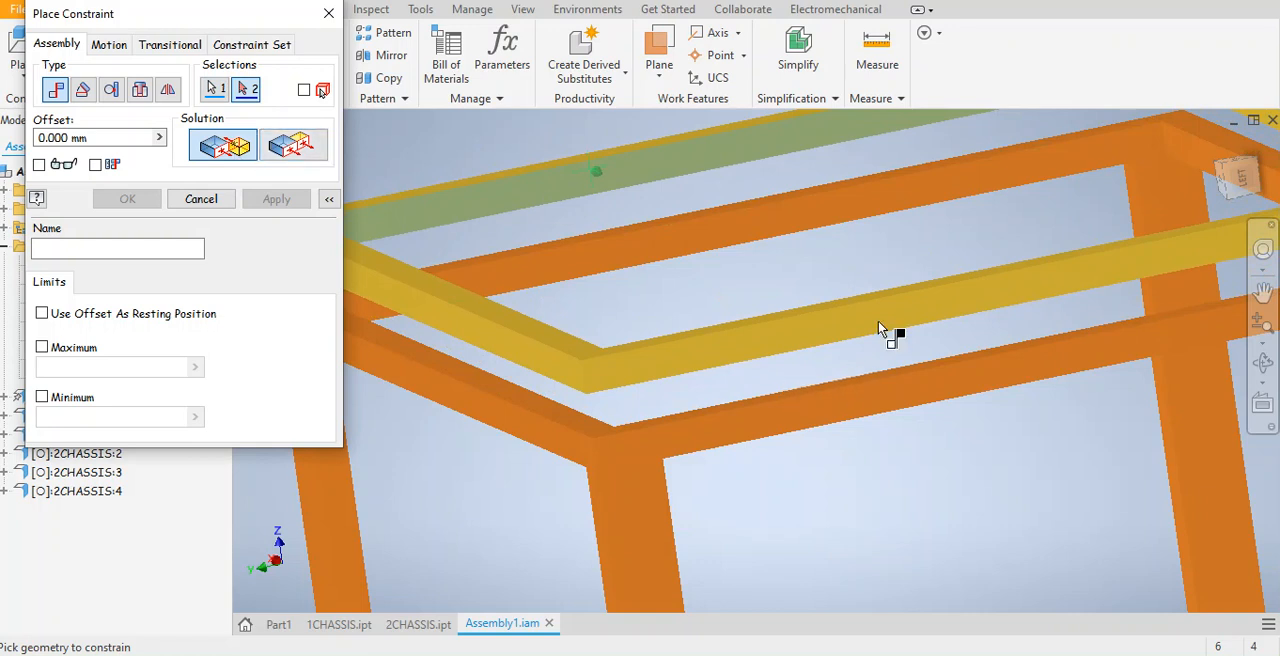
{"action": "left_click", "coordinate": [1240, 190]}
{"action": "mouse_move", "coordinate": [1236, 183]}
{"action": "left_mouse_down"}
{"action": "mouse_move", "coordinate": [1227, 115]}
{"action": "mouse_move", "coordinate": [1226, 131]}
{"action": "left_mouse_up"}
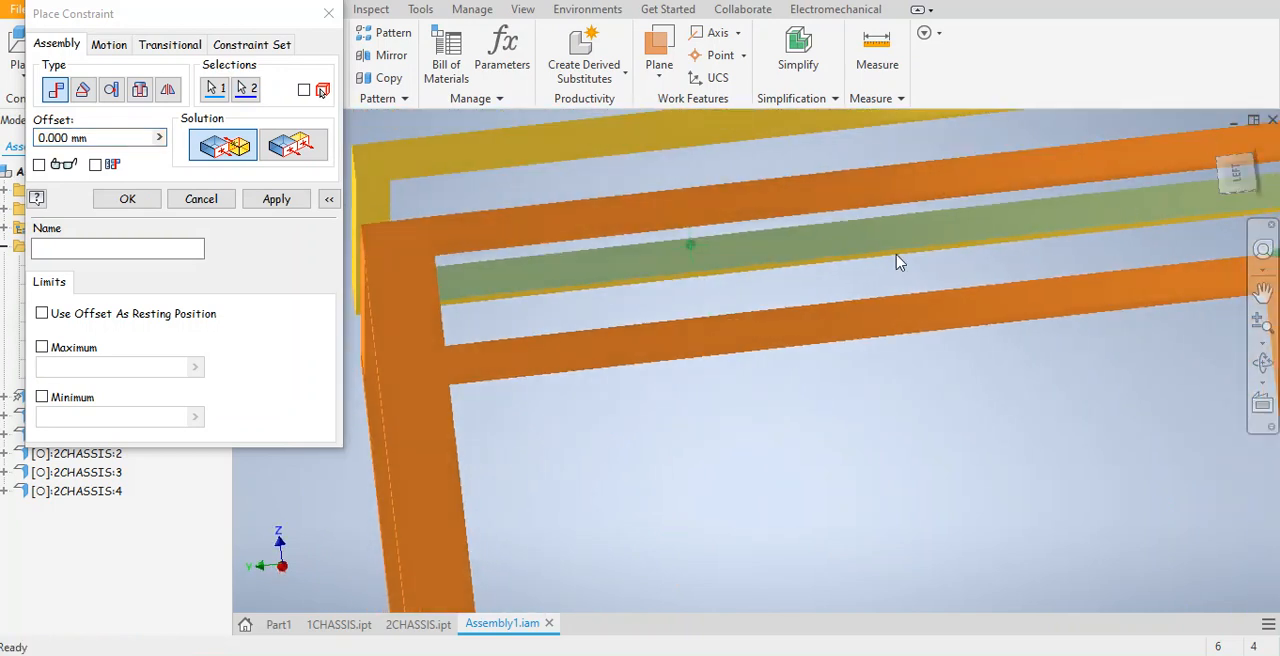
{"action": "left_click", "coordinate": [243, 149]}
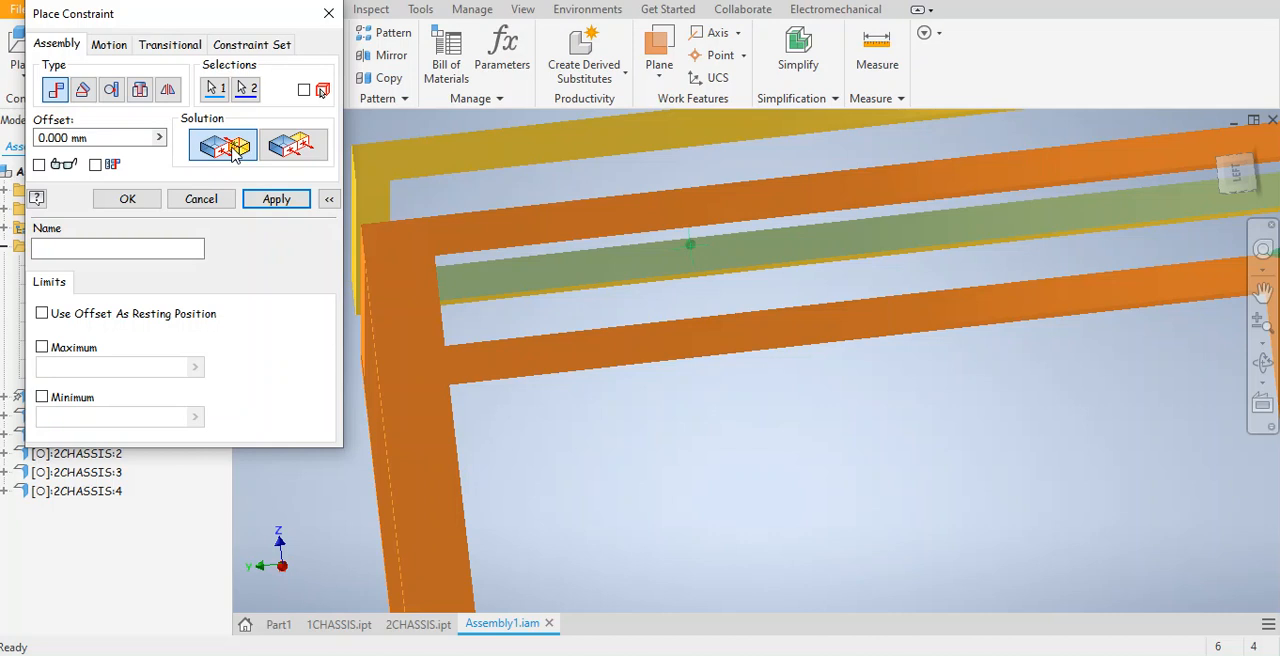
{"action": "scroll", "coordinate": [380, 168], "scroll_direction": "down", "scroll_amount": 3}
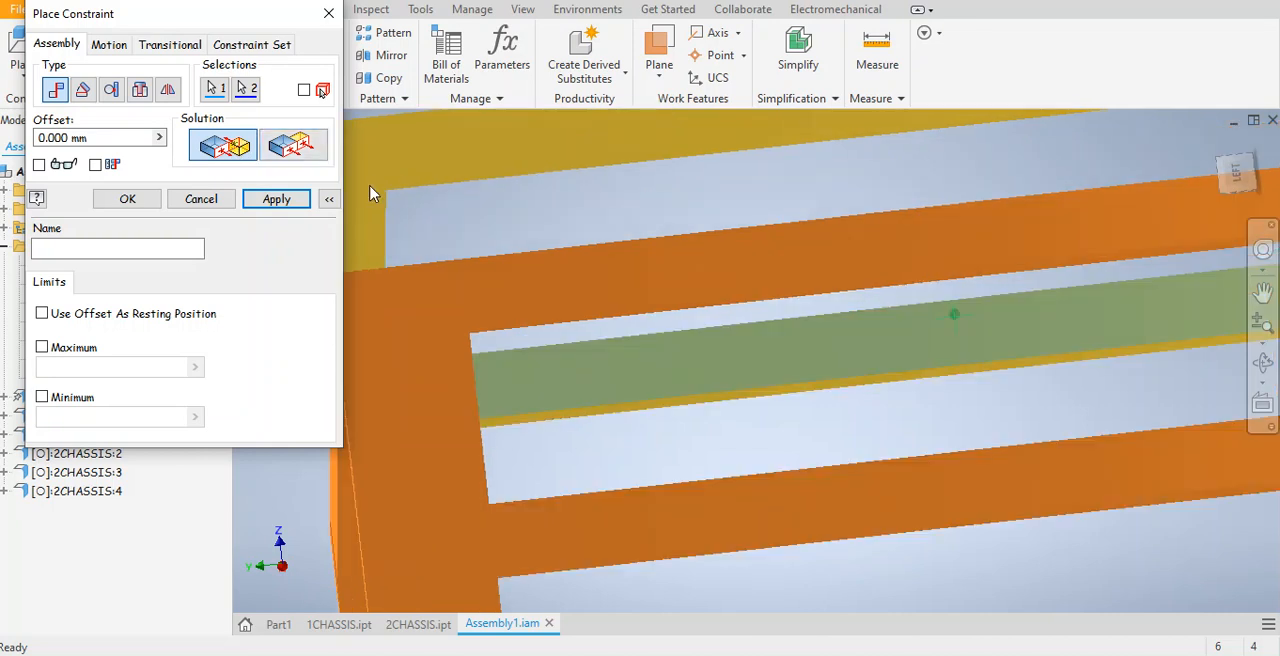
{"action": "scroll", "coordinate": [400, 193], "scroll_direction": "up", "scroll_amount": 2}
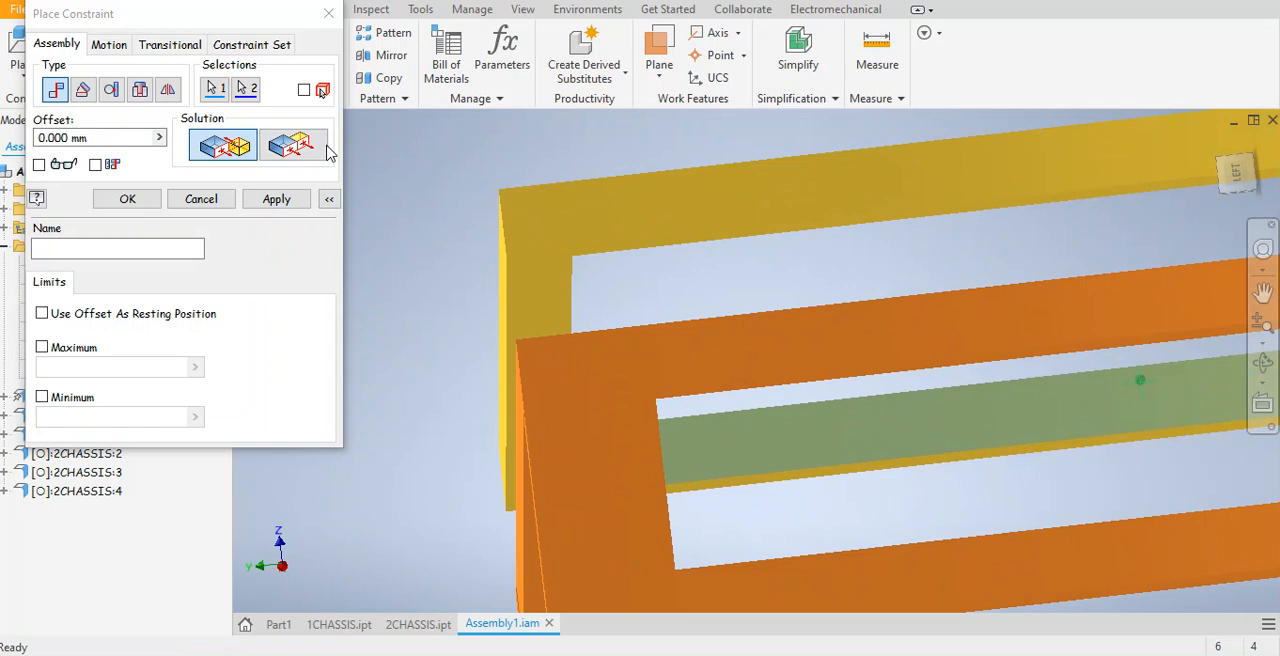
{"action": "left_click", "coordinate": [328, 13]}
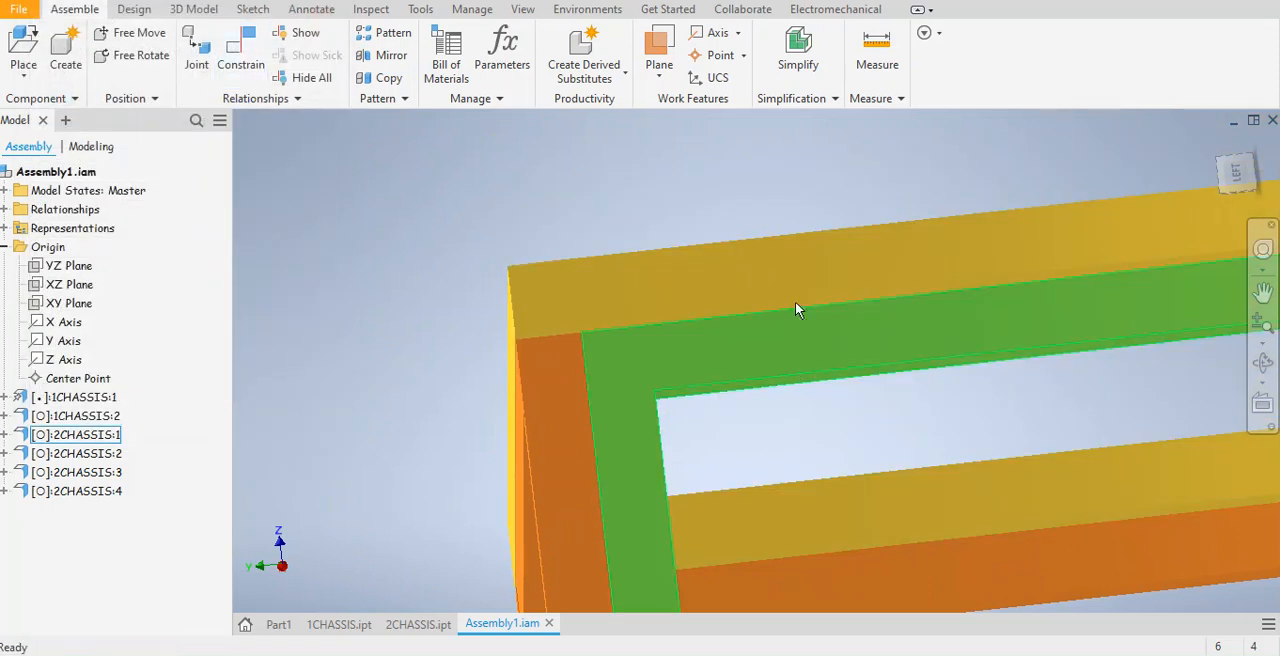
Raise 1CHASSIS:2 clear of the tops of the upright frames.
{"action": "left_click_drag", "start_coordinate": [760, 285], "coordinate": [697, 140]}
{"action": "middle_click_drag", "start_coordinate": [720, 248], "coordinate": [586, 427]}
{"action": "left_click_drag", "start_coordinate": [756, 274], "coordinate": [726, 154]}
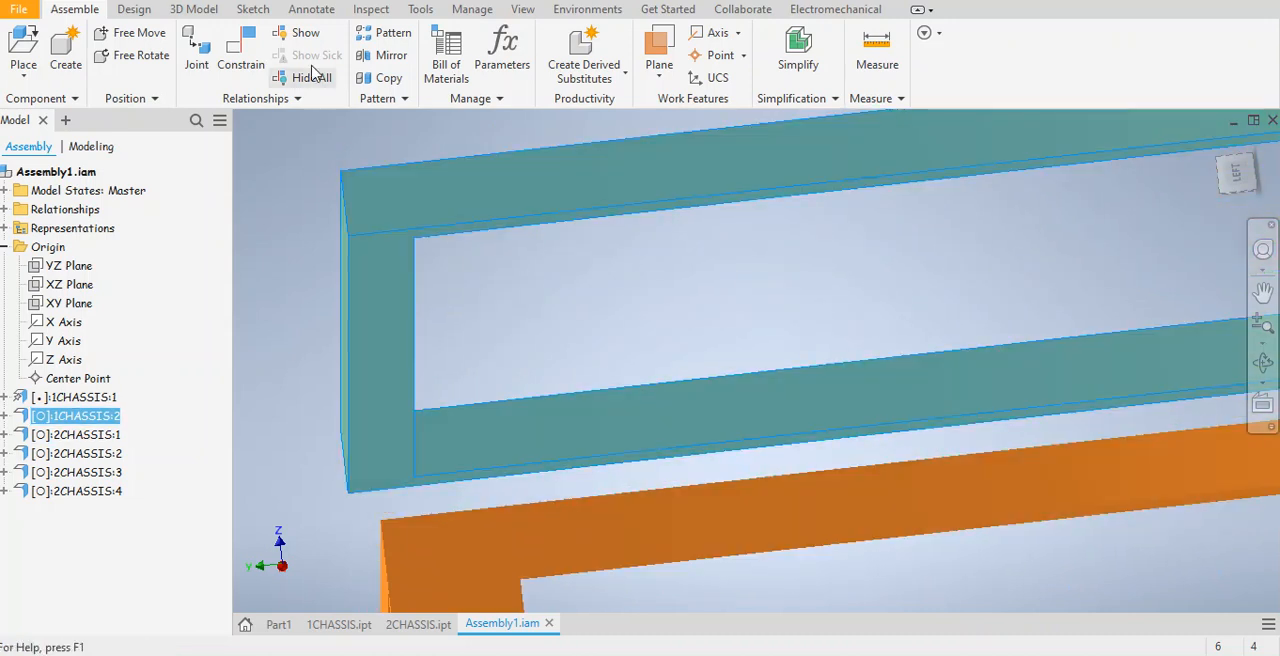
Add a Mate constraint with 0 mm offset between the underside of 1CHASSIS:2 and the top face of an upright frame.
{"action": "left_click", "coordinate": [240, 62]}
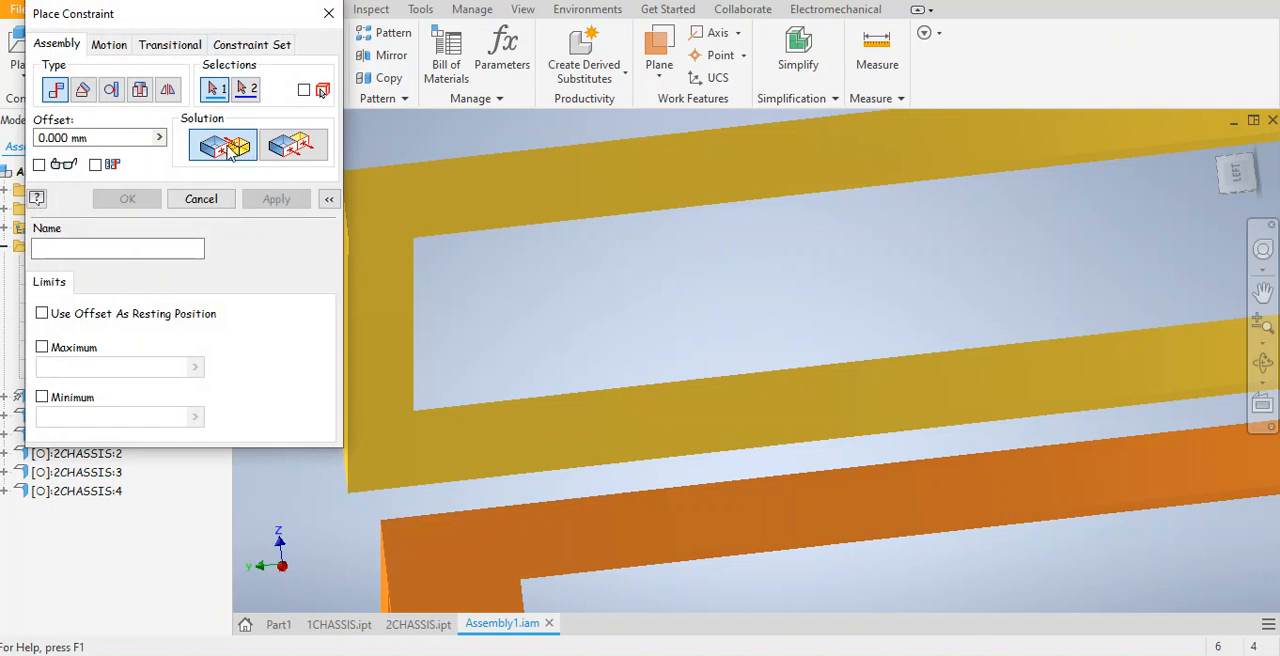
{"action": "left_click", "coordinate": [378, 320]}
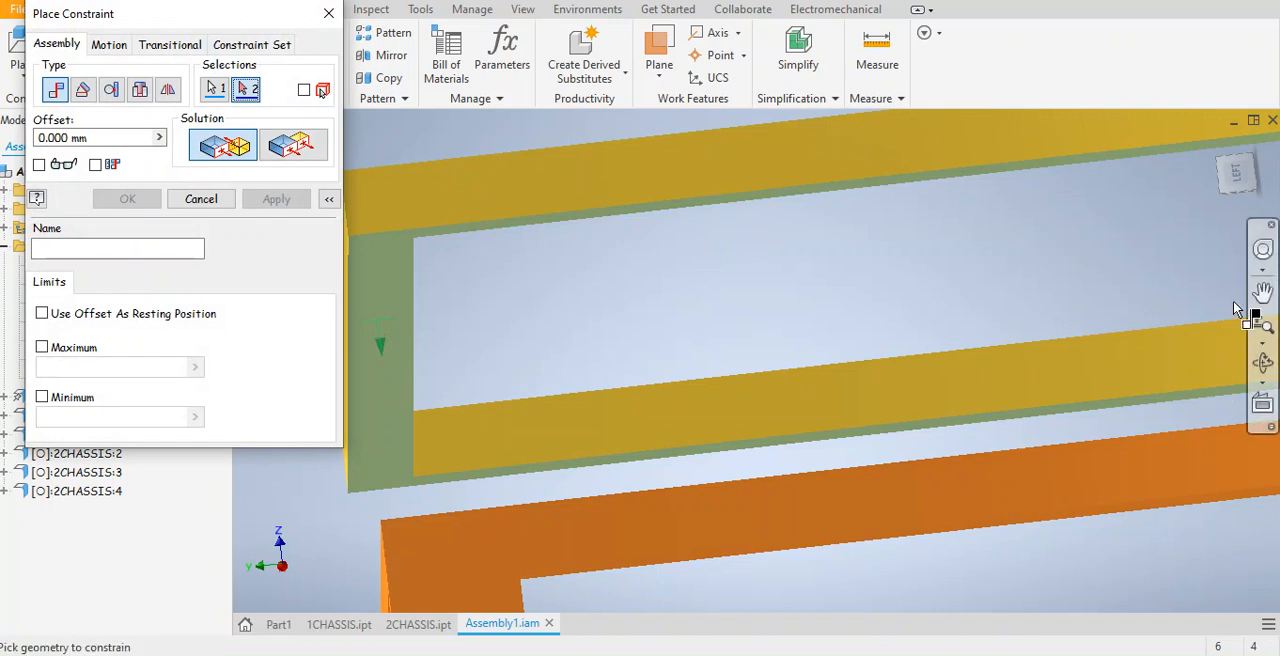
{"action": "mouse_move", "coordinate": [1237, 182]}
{"action": "left_mouse_down"}
{"action": "mouse_move", "coordinate": [1240, 192]}
{"action": "mouse_move", "coordinate": [1237, 182]}
{"action": "left_mouse_up"}
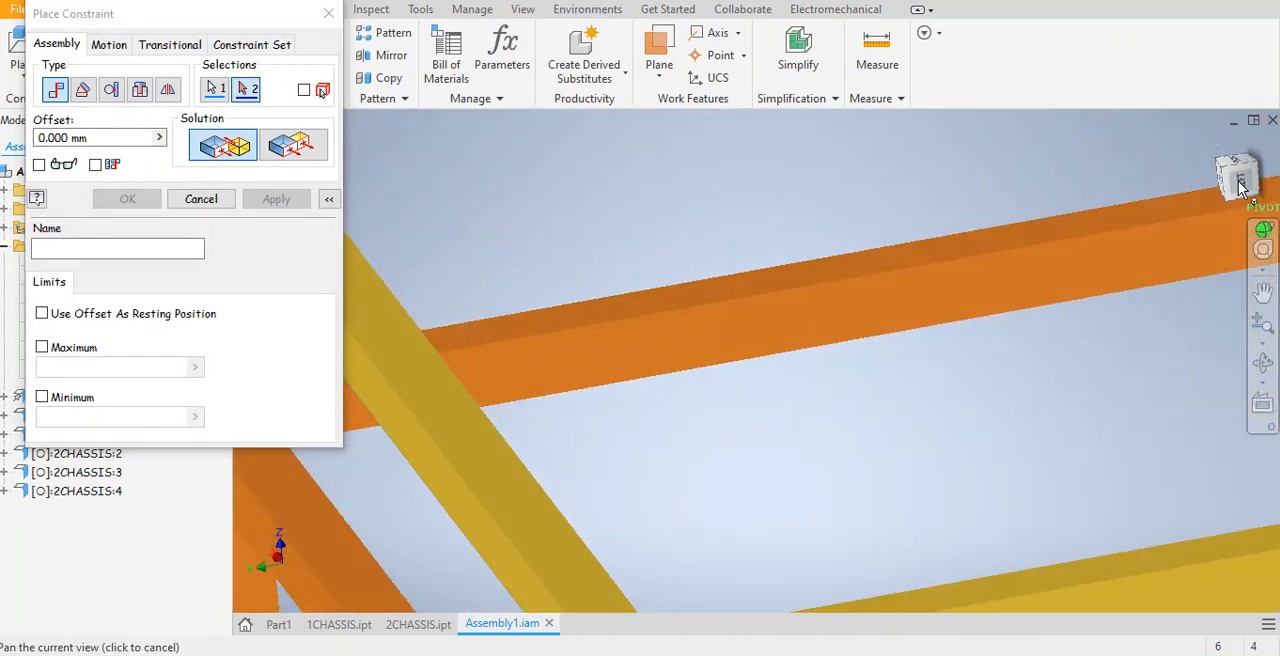
{"action": "left_click", "coordinate": [344, 567]}
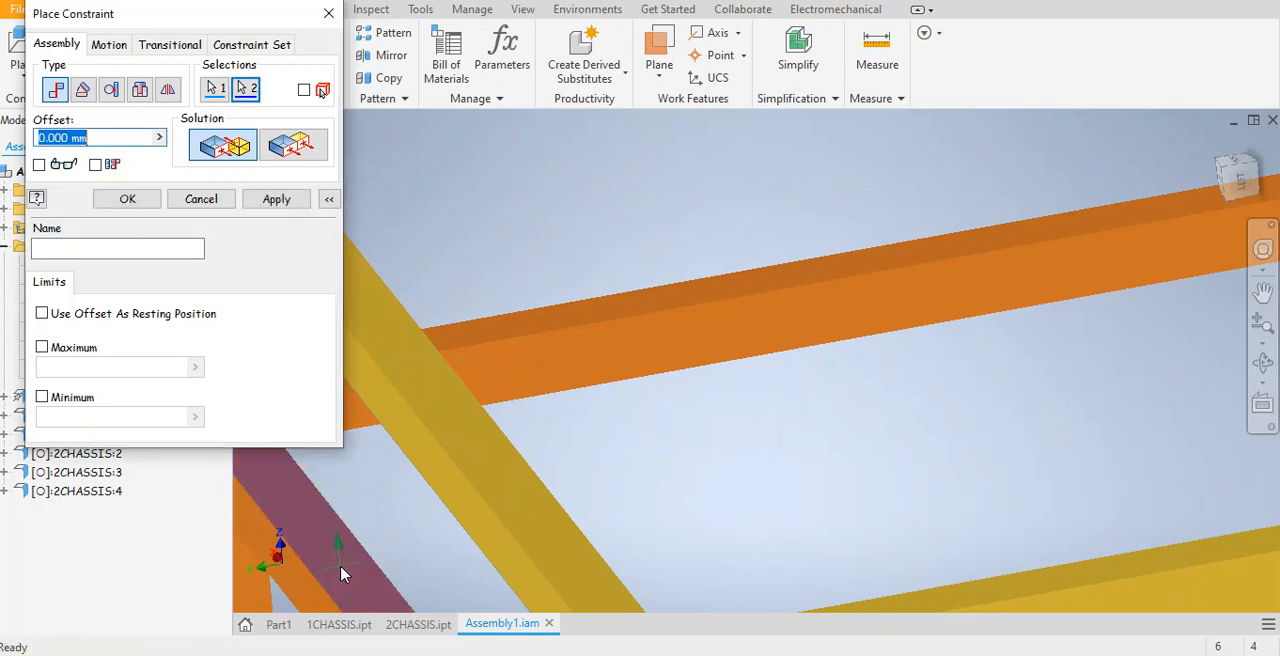
{"action": "left_click", "coordinate": [288, 207]}
{"action": "middle_click_drag", "start_coordinate": [778, 363], "coordinate": [1134, 134]}
{"action": "scroll", "coordinate": [898, 396], "scroll_direction": "down", "scroll_amount": 4}
{"action": "middle_click_drag", "start_coordinate": [938, 388], "coordinate": [662, 345]}
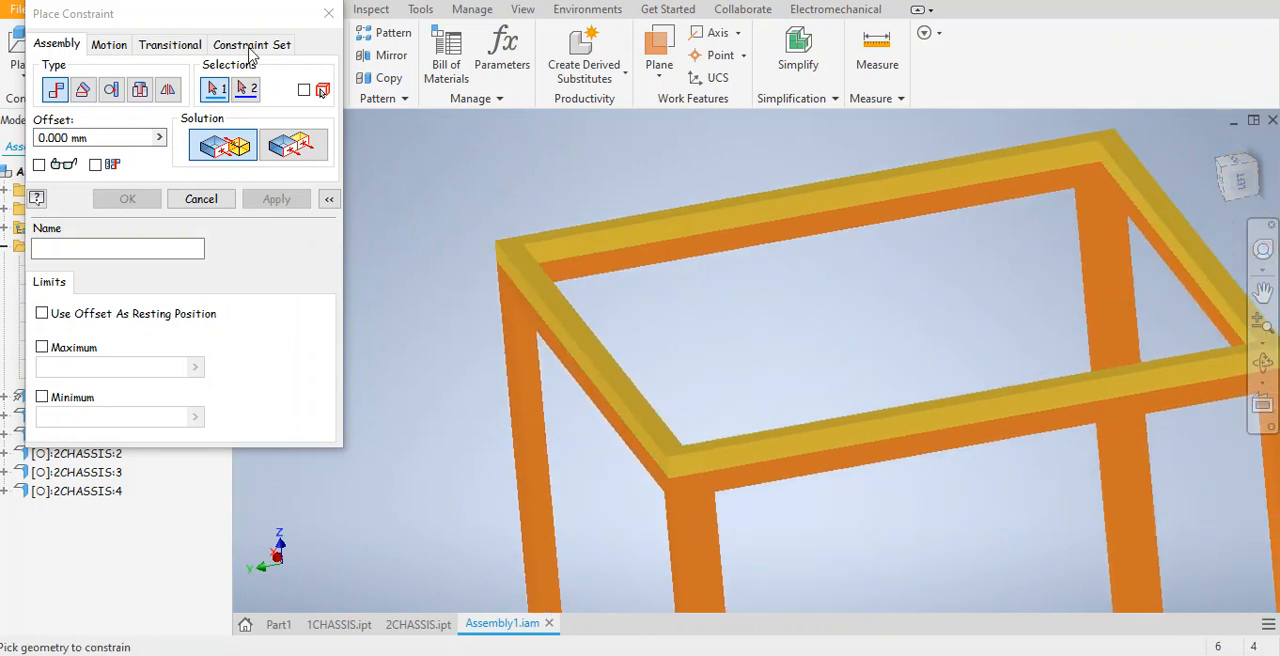
{"action": "left_click", "coordinate": [338, 19]}
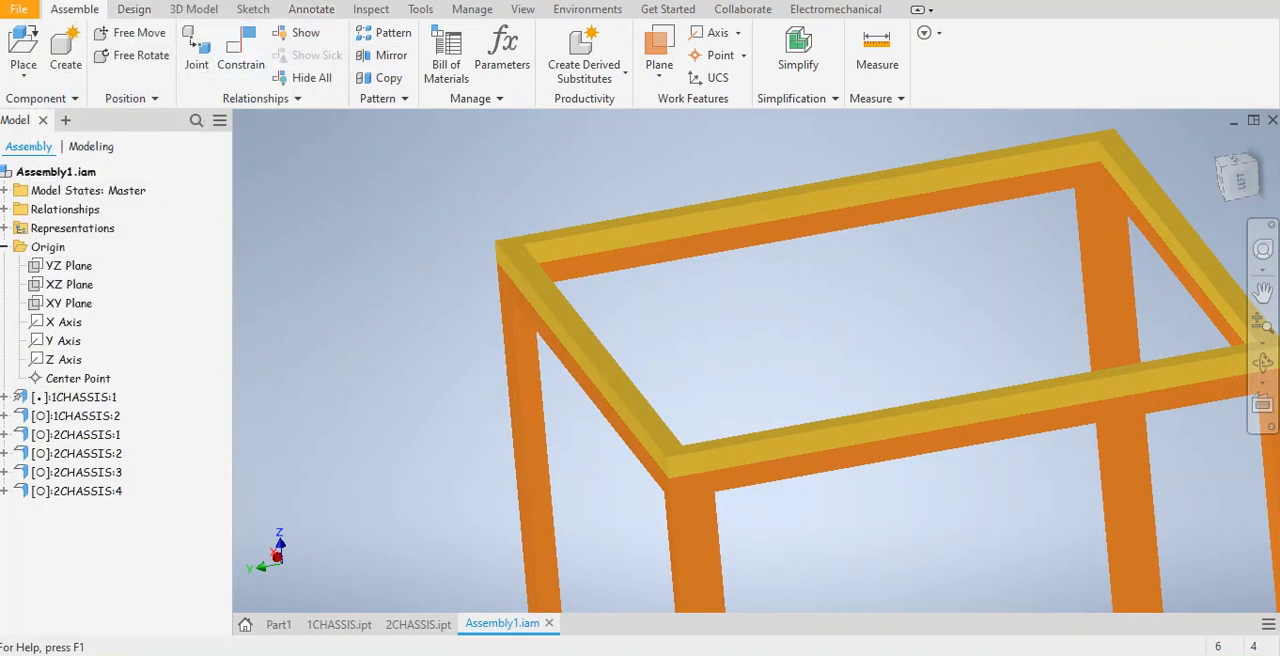
{"action": "scroll", "coordinate": [674, 314], "scroll_direction": "down", "scroll_amount": 6}
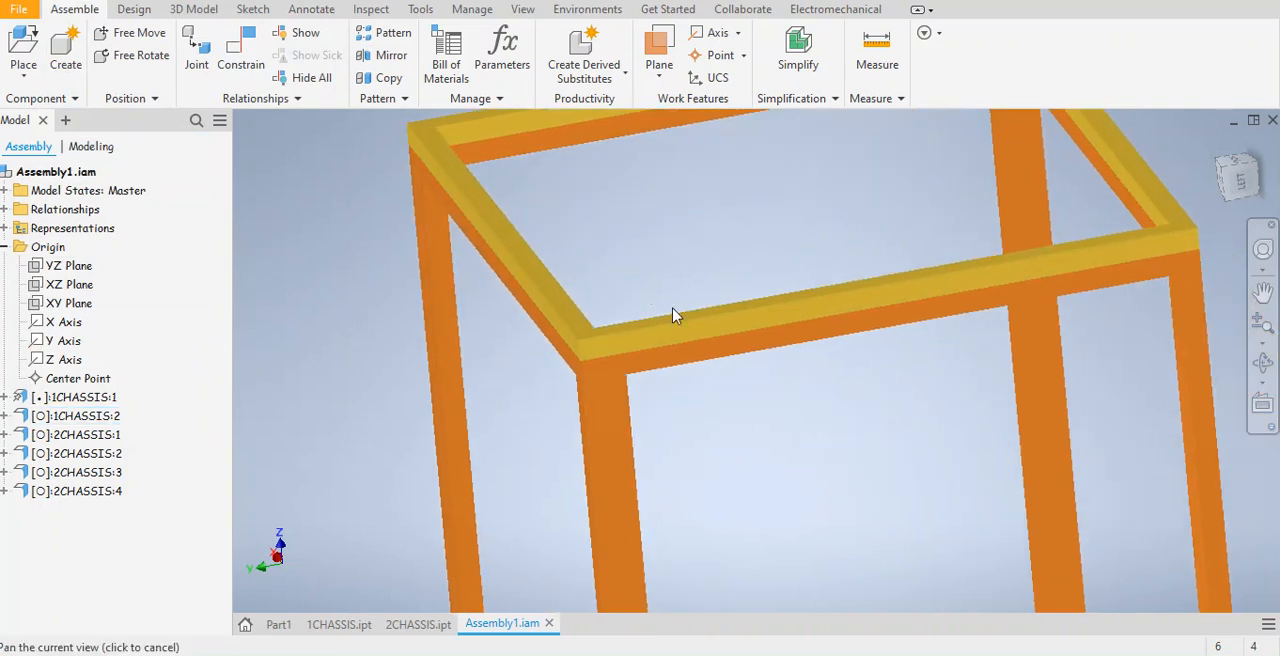
{"action": "middle_click_drag", "start_coordinate": [743, 330], "coordinate": [673, 282]}
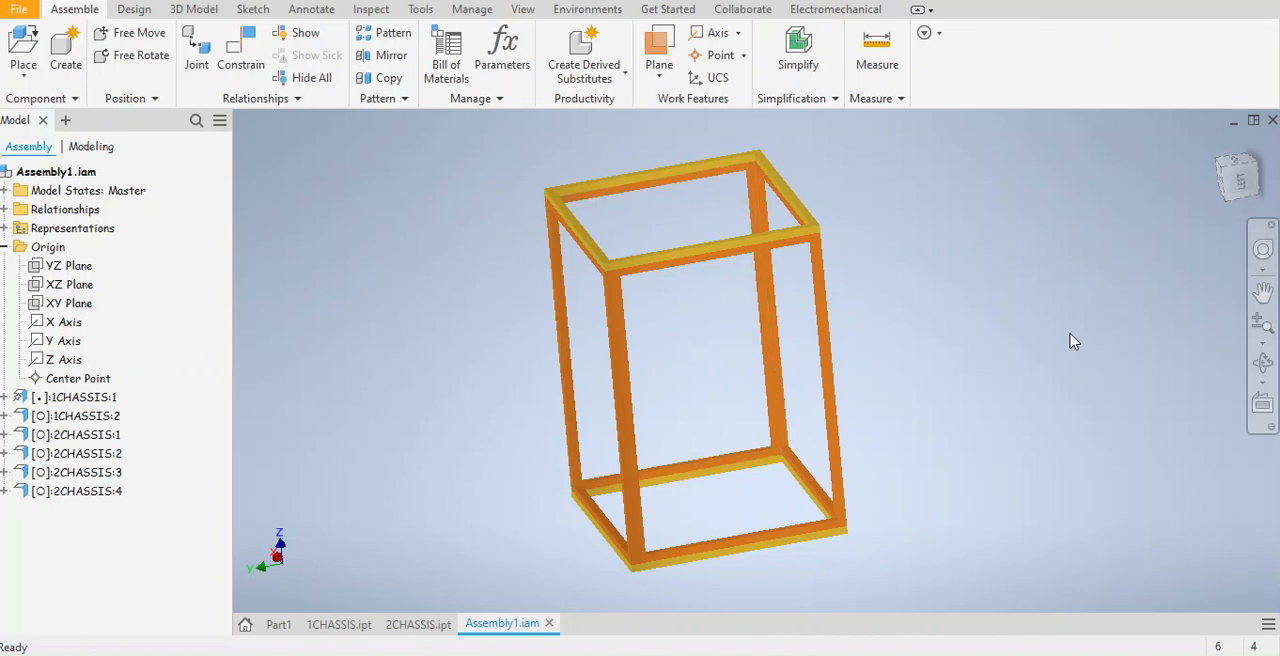
{"action": "middle_click_drag", "start_coordinate": [862, 118], "coordinate": [862, 118]}
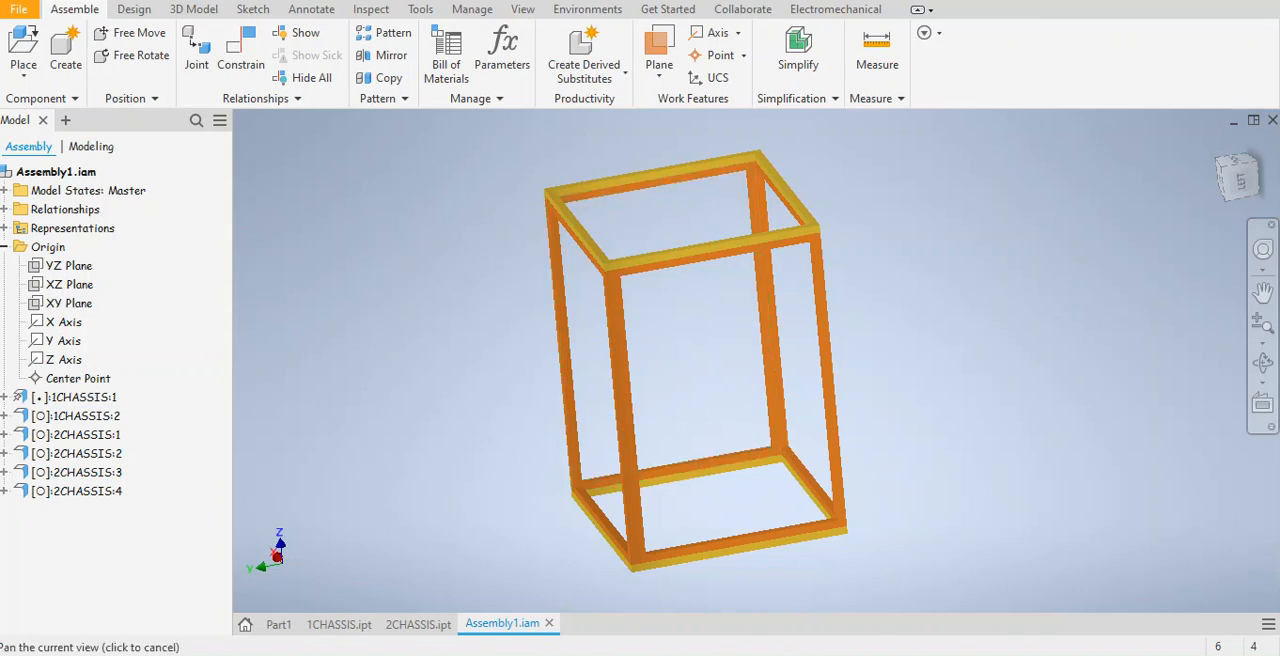